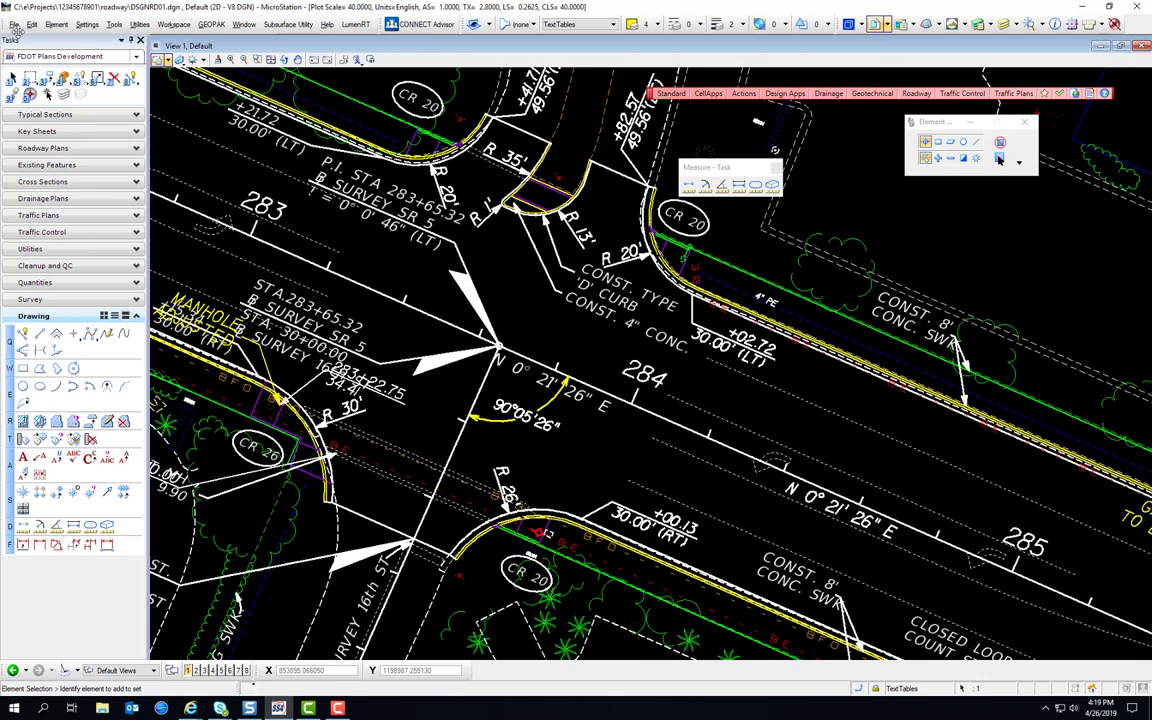
Open the References list of the design file as a floating window.
click(14, 25)
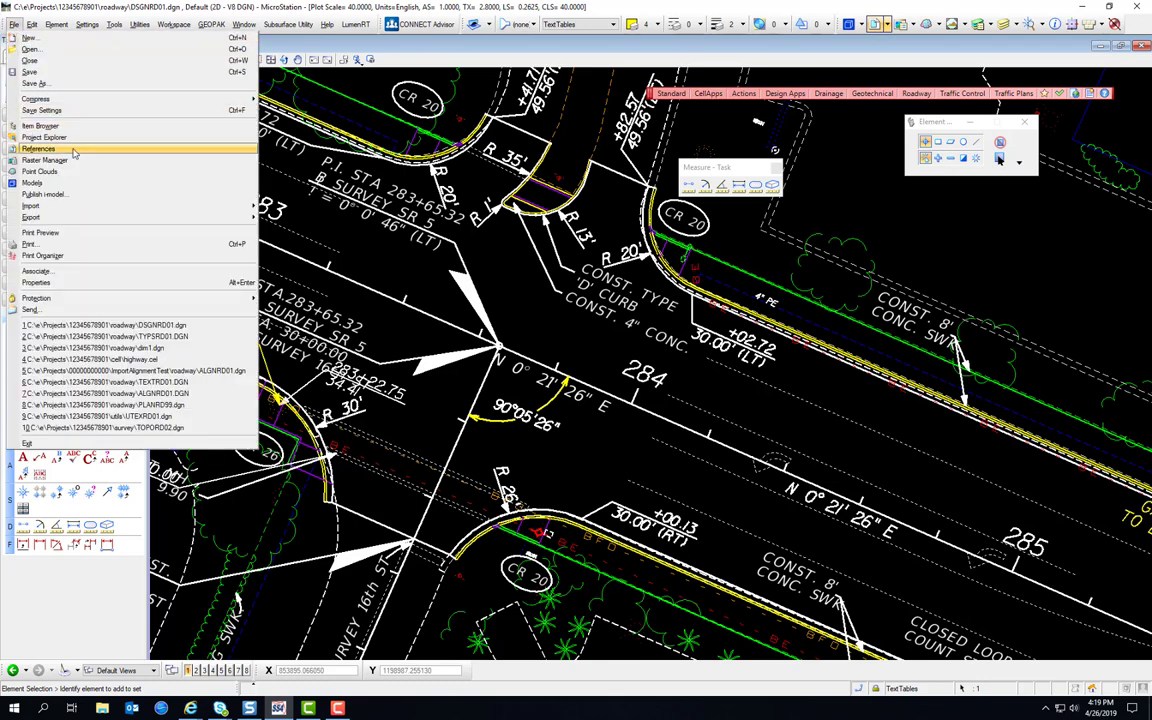
key(Escape)
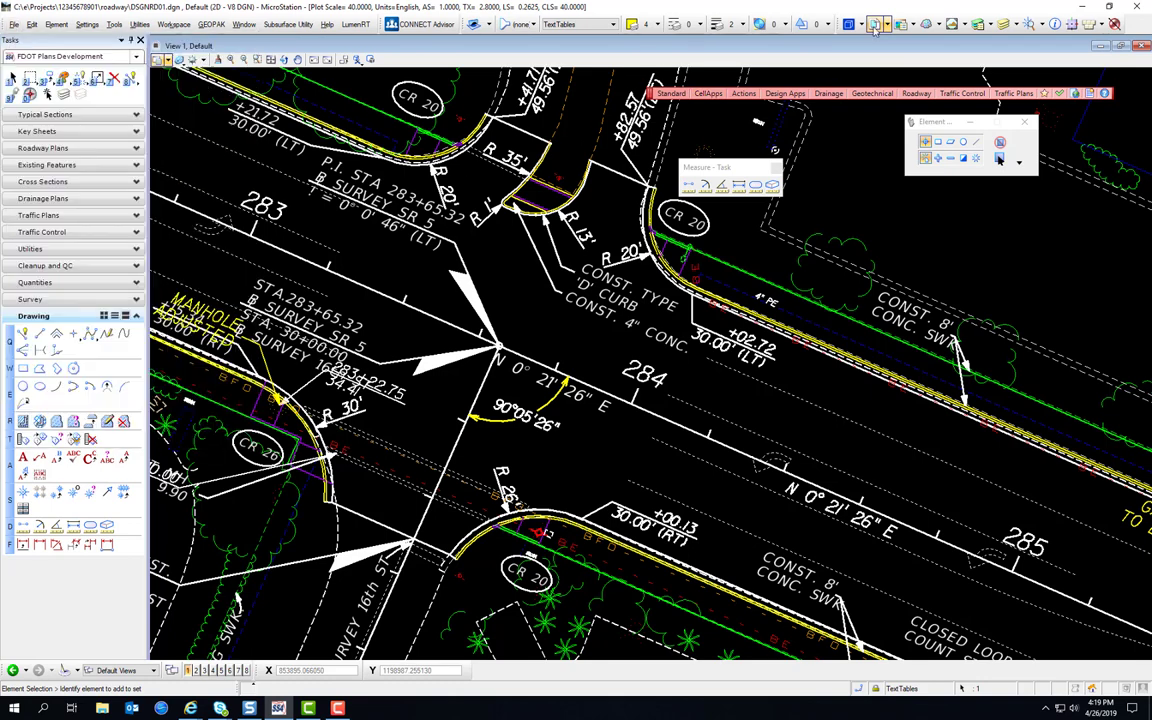
click(888, 27)
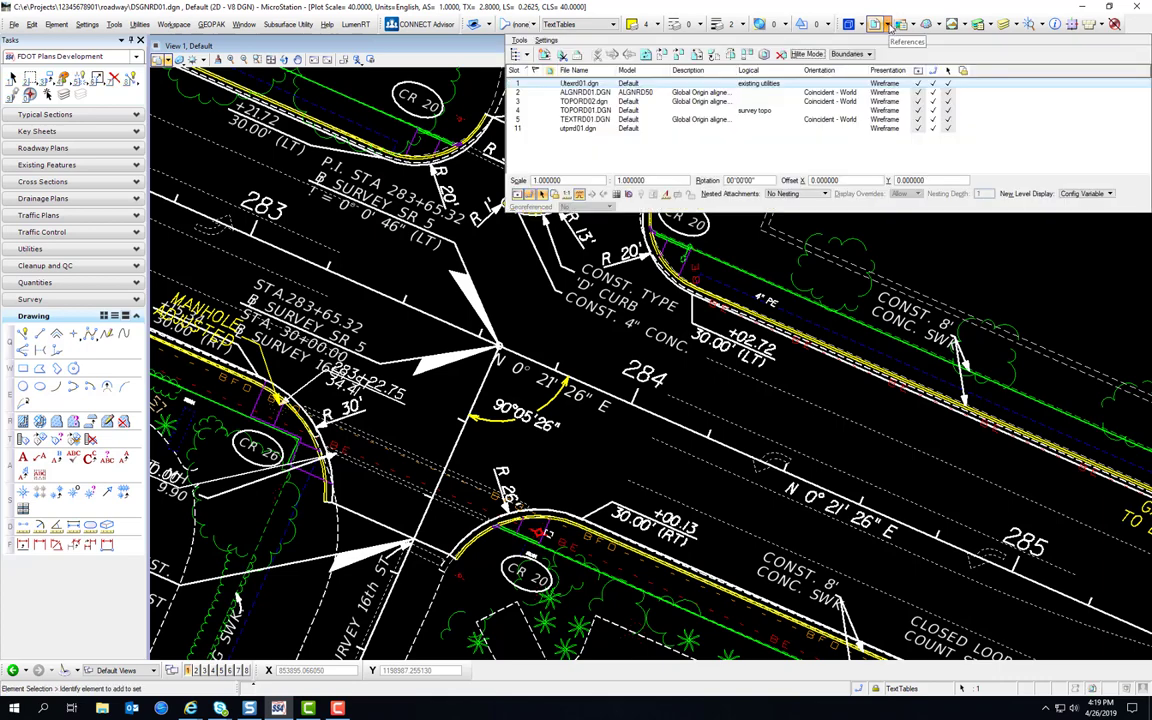
click(888, 27)
click(888, 27)
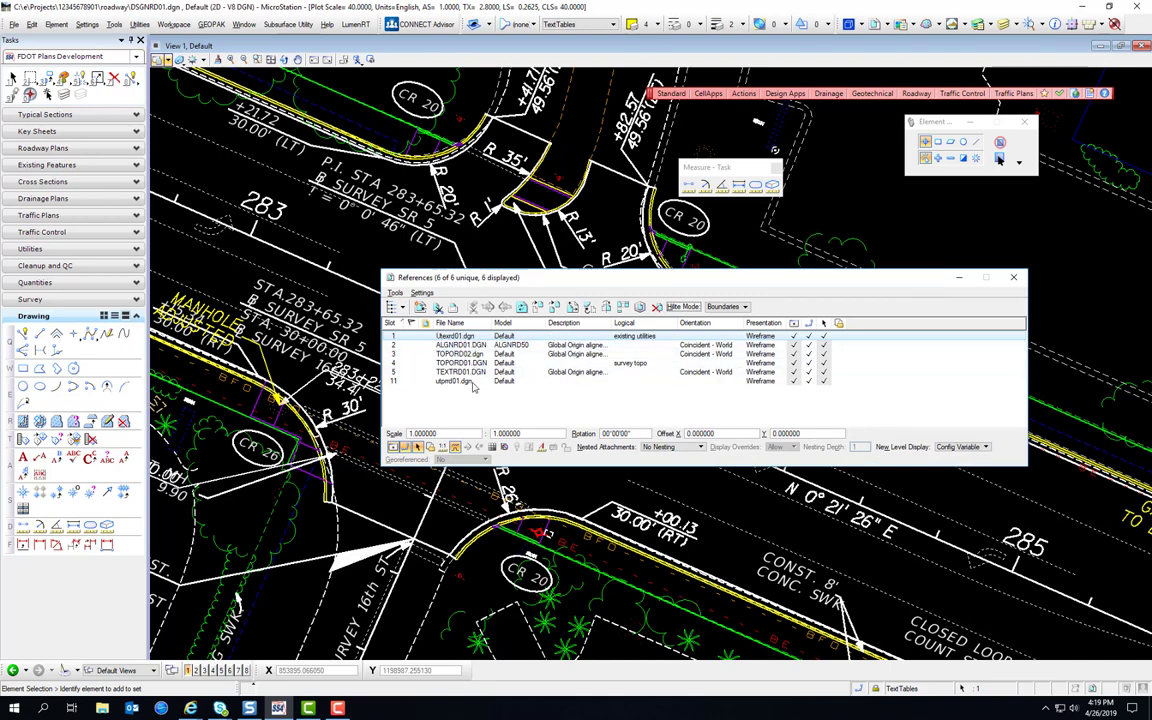
Turn off the display of the Utexrd01, ALGNRD01, TOPORD02 and TOPORD01 references.
click(794, 337)
click(794, 345)
click(794, 354)
click(795, 363)
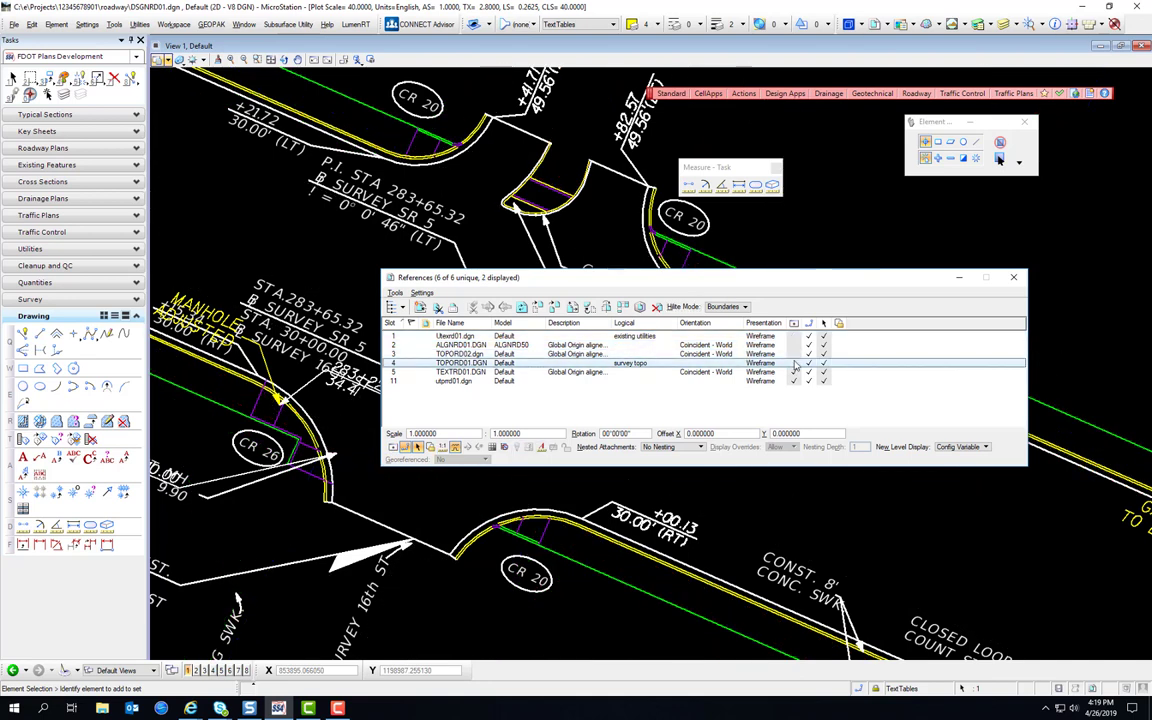
Turn the display of the Utexrd01, ALGNRD01, TOPORD02 and TOPORD01 references back on.
click(794, 337)
click(794, 345)
click(794, 354)
click(795, 363)
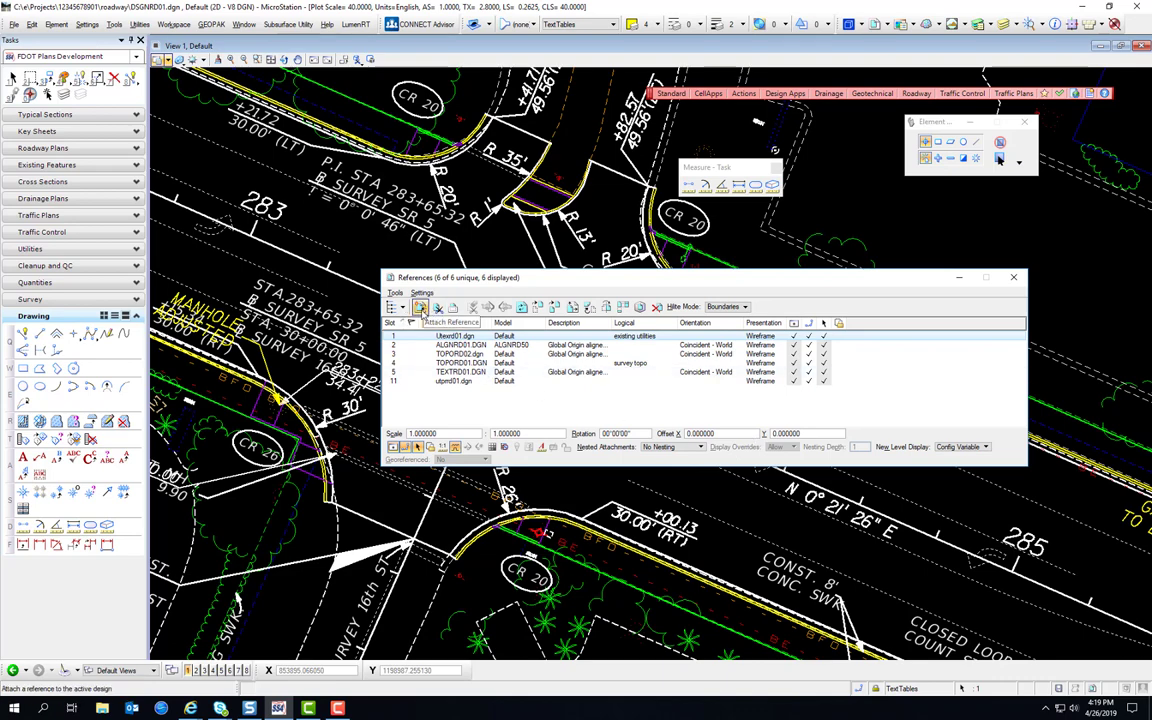
Attach ALGNRD02.dgn as a reference using its ALGNRD_40 model, Coincident - World orientation, 1:40 detail scale and No Nesting.
click(420, 310)
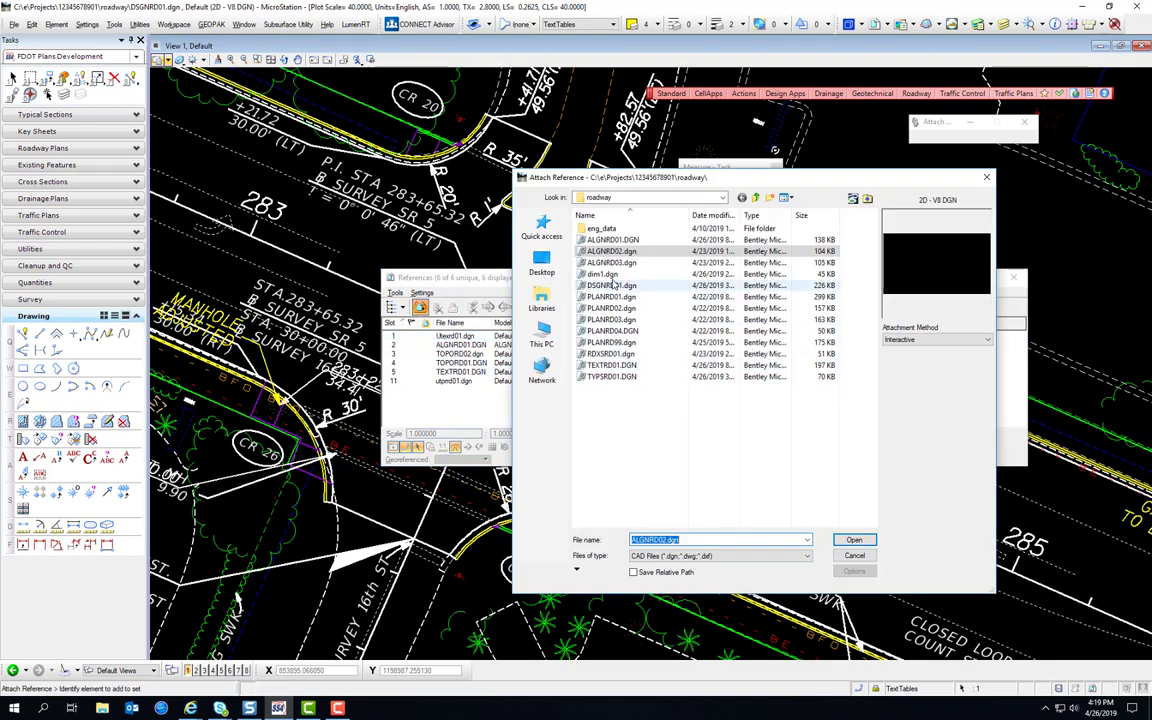
click(856, 541)
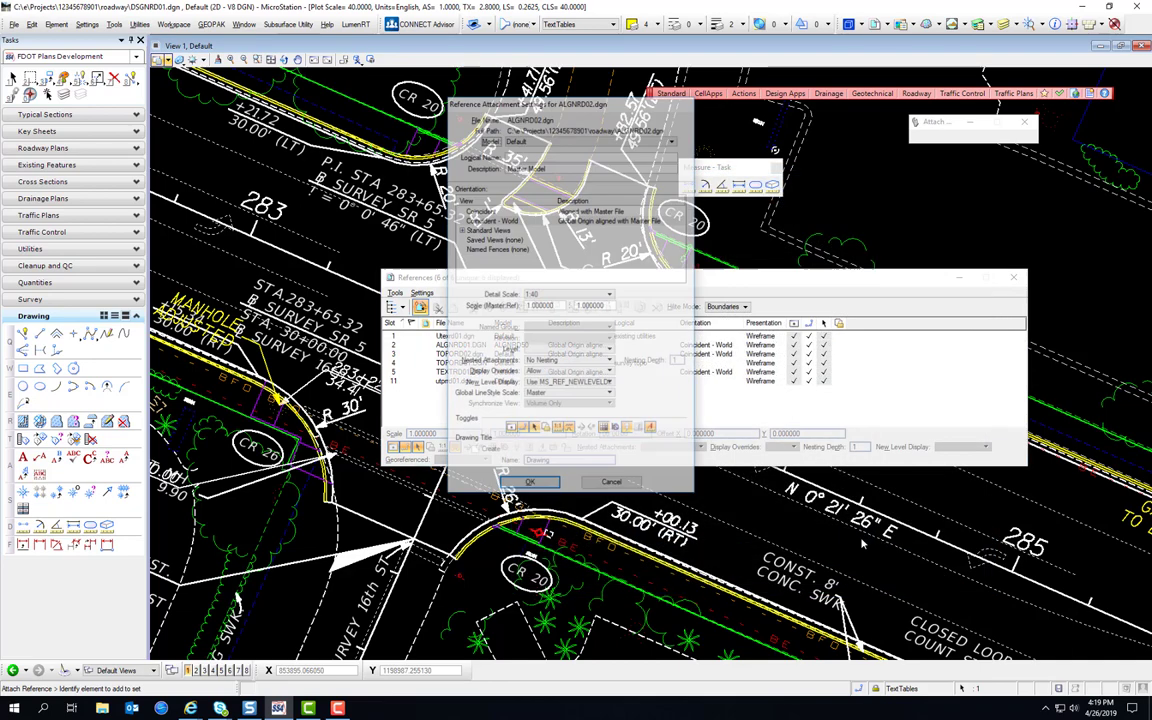
drag(494, 100, 706, 161)
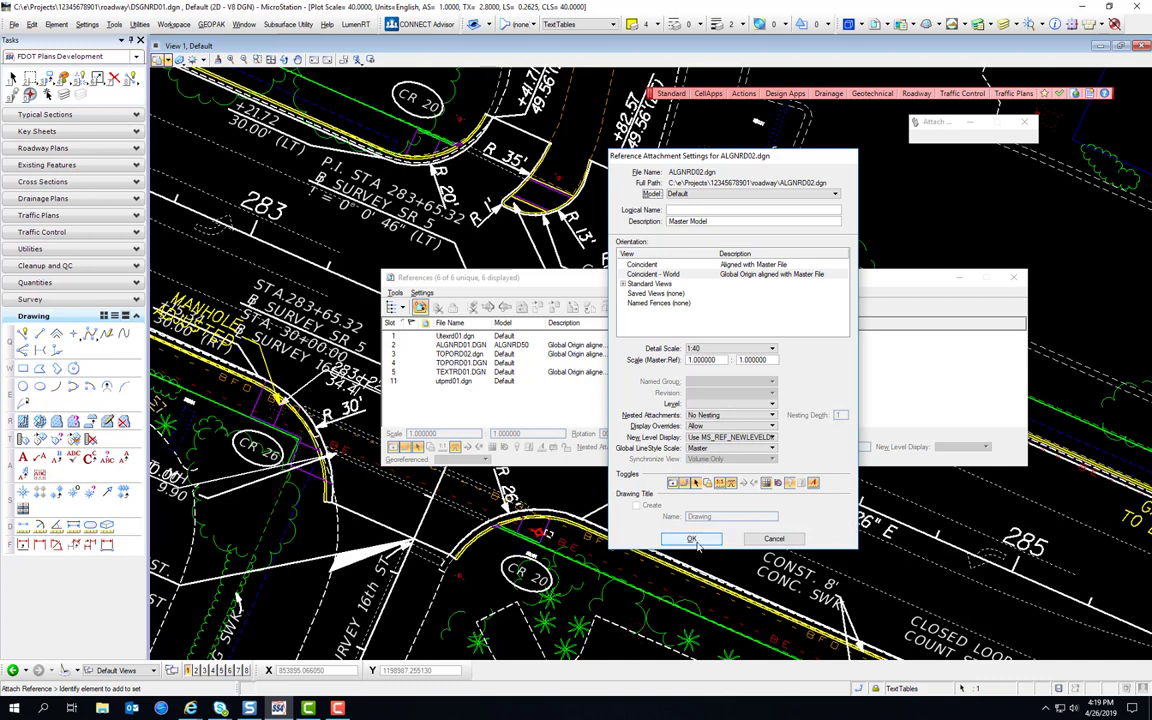
click(729, 195)
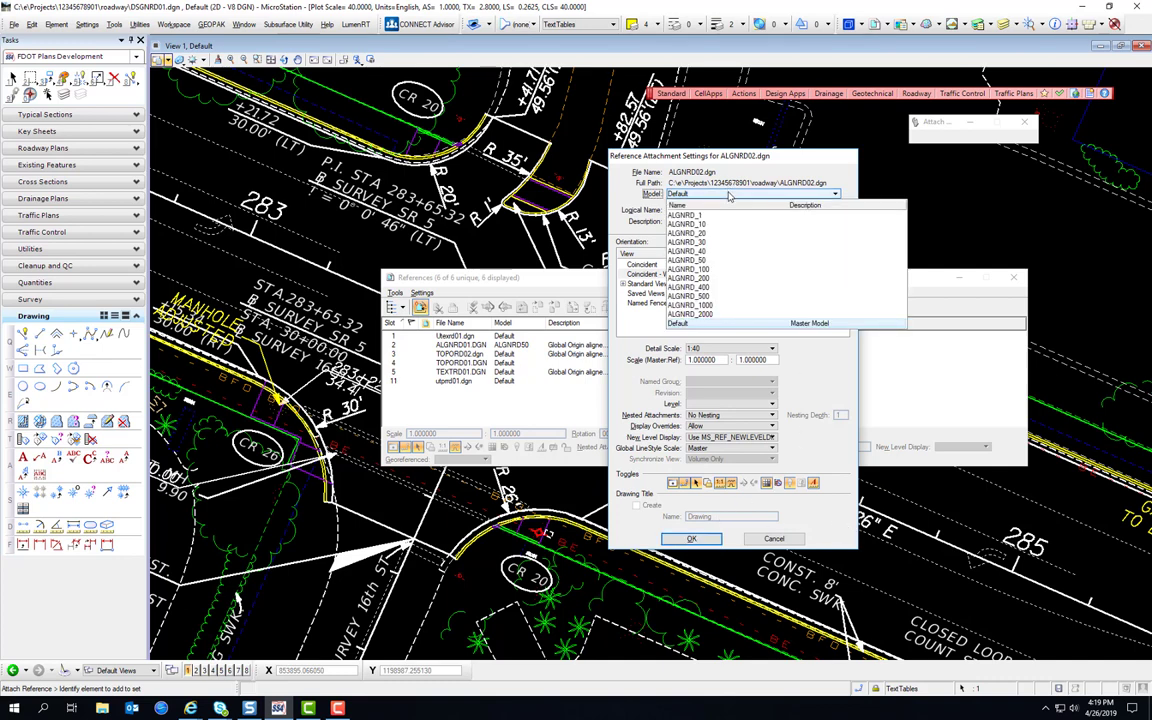
click(736, 254)
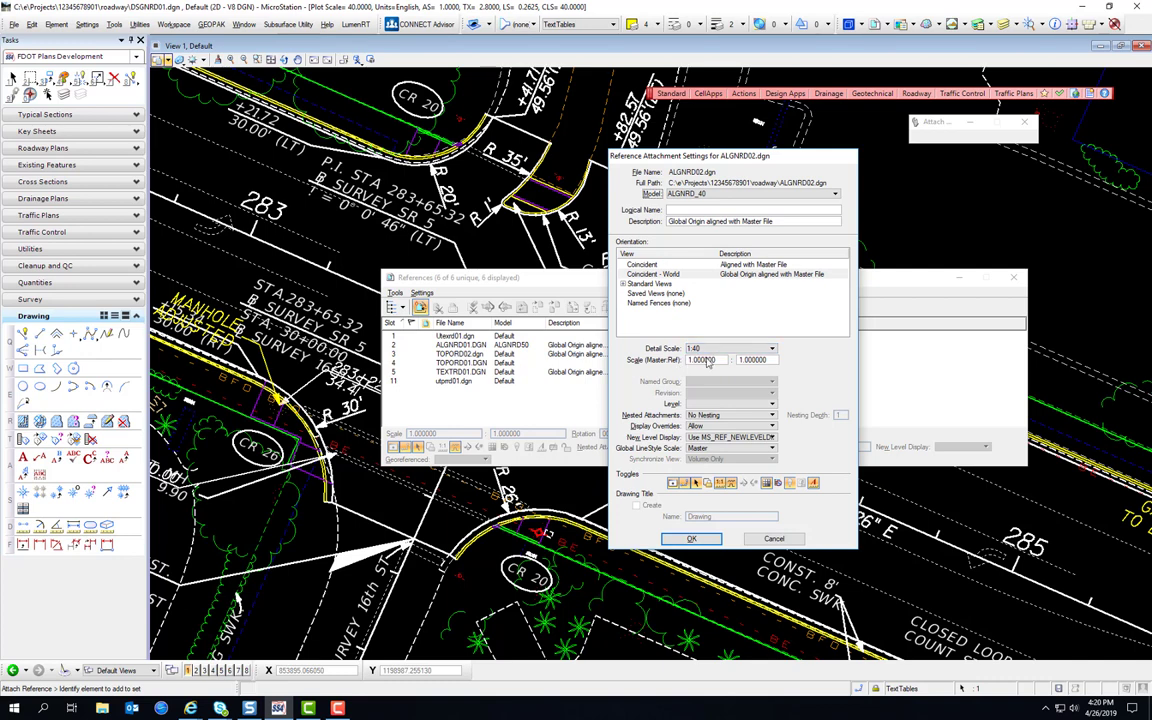
click(761, 365)
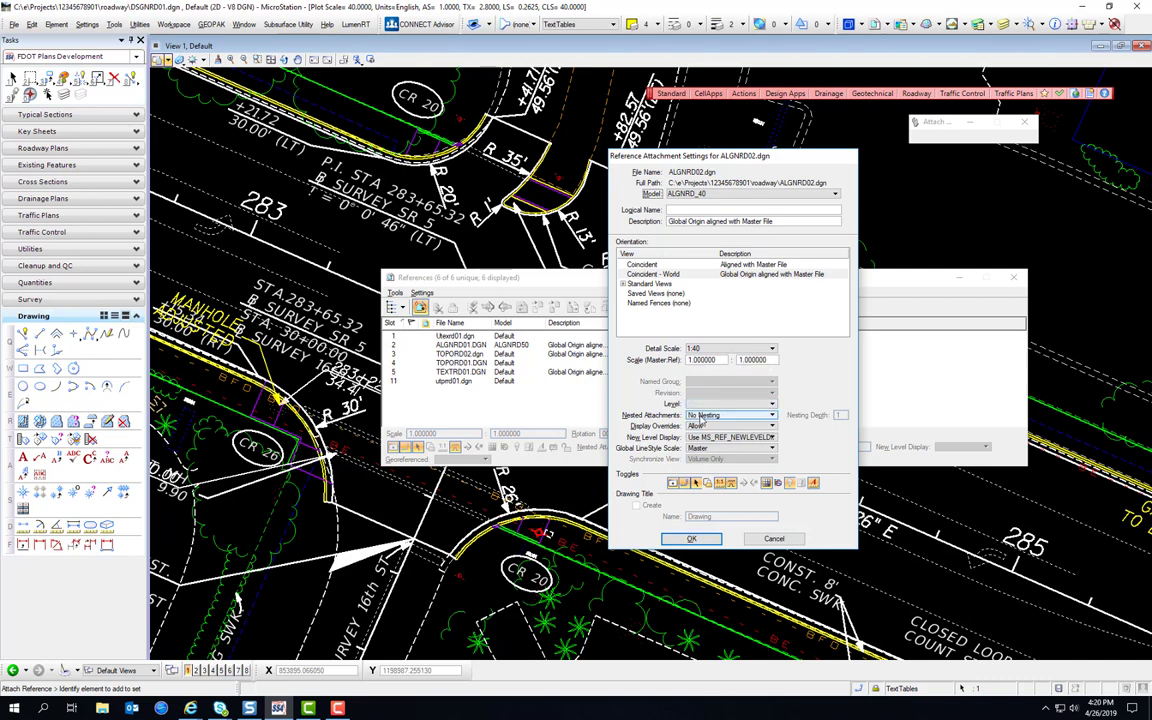
click(770, 415)
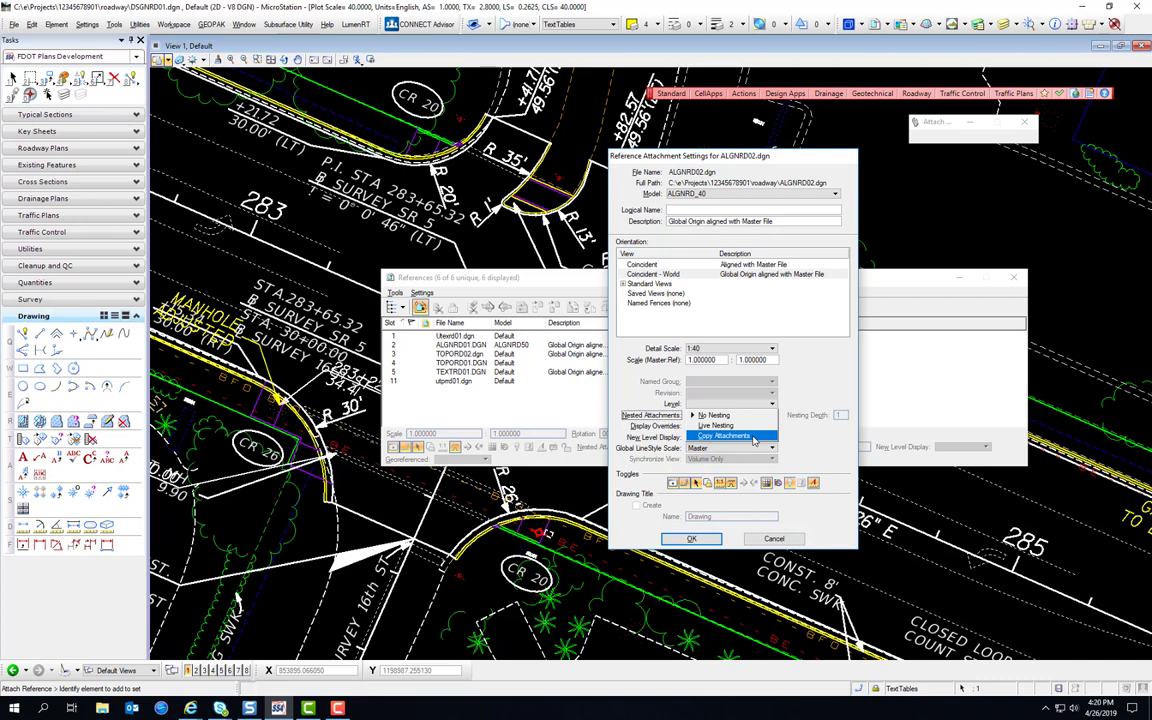
click(606, 436)
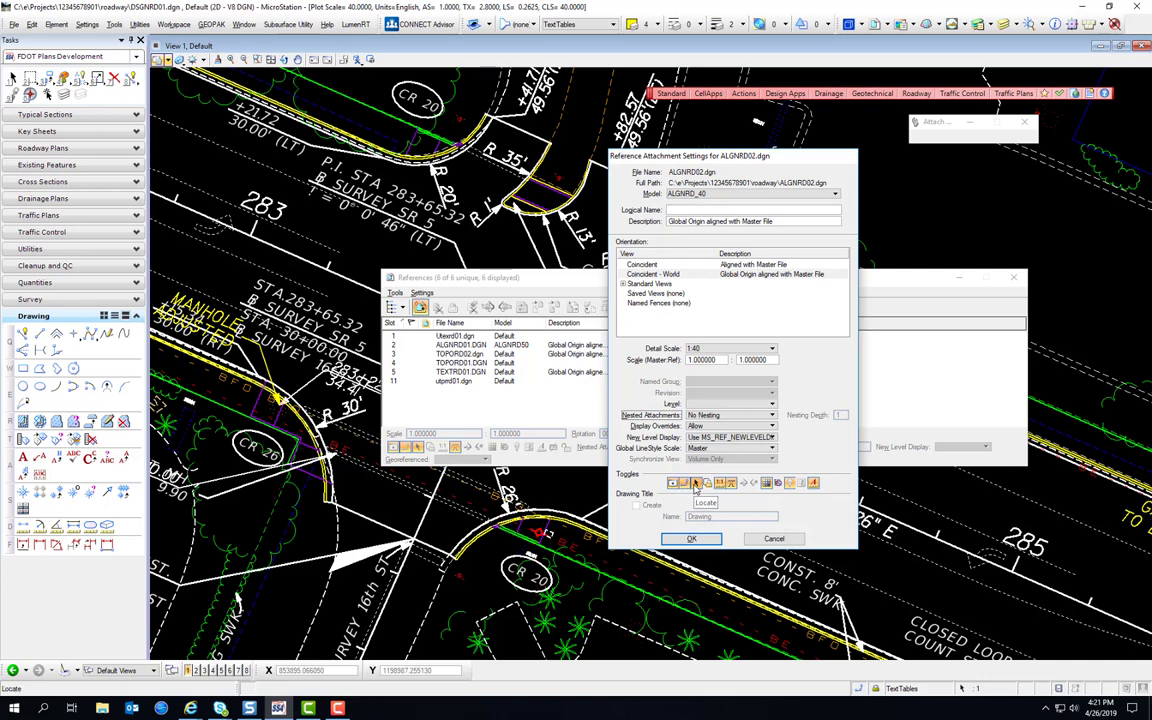
drag(652, 152, 468, 160)
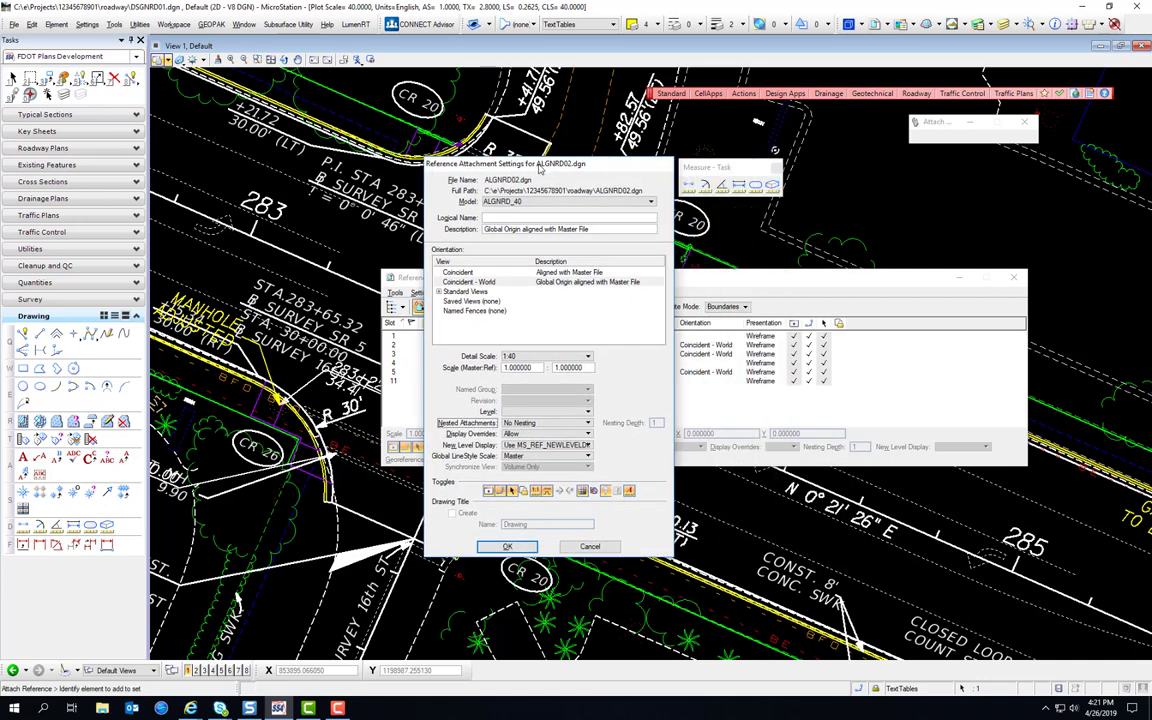
click(507, 547)
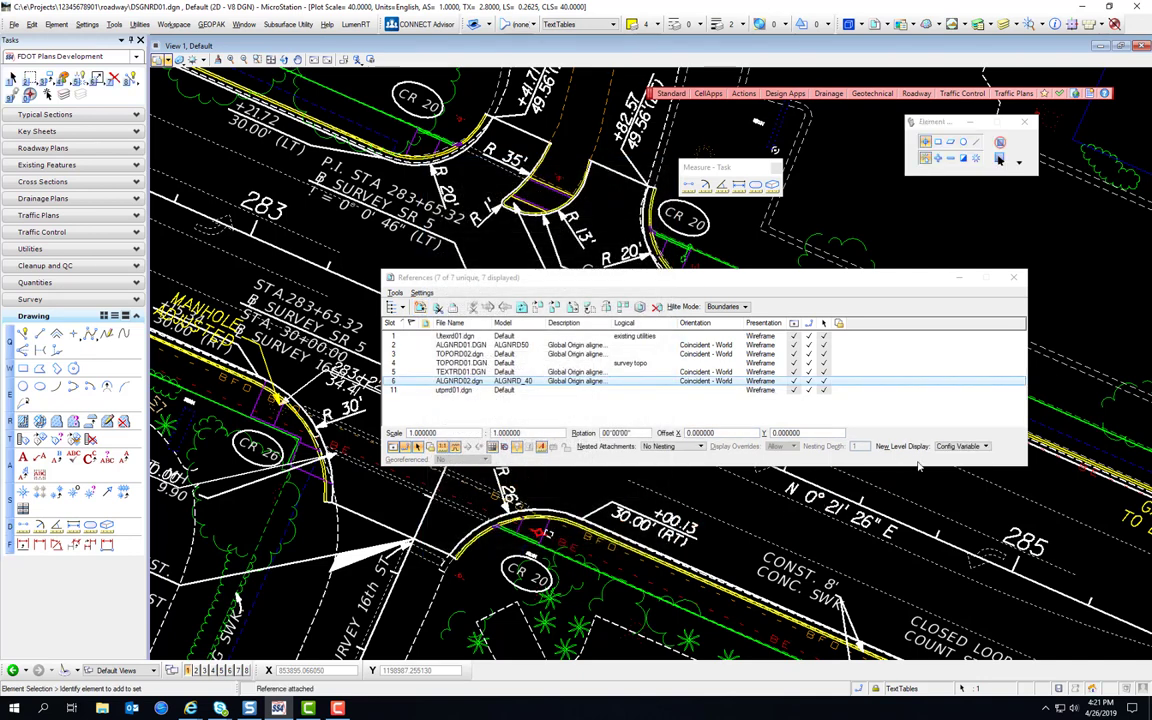
Detach the ALGNRD02.dgn reference from the design file.
right_click(487, 380)
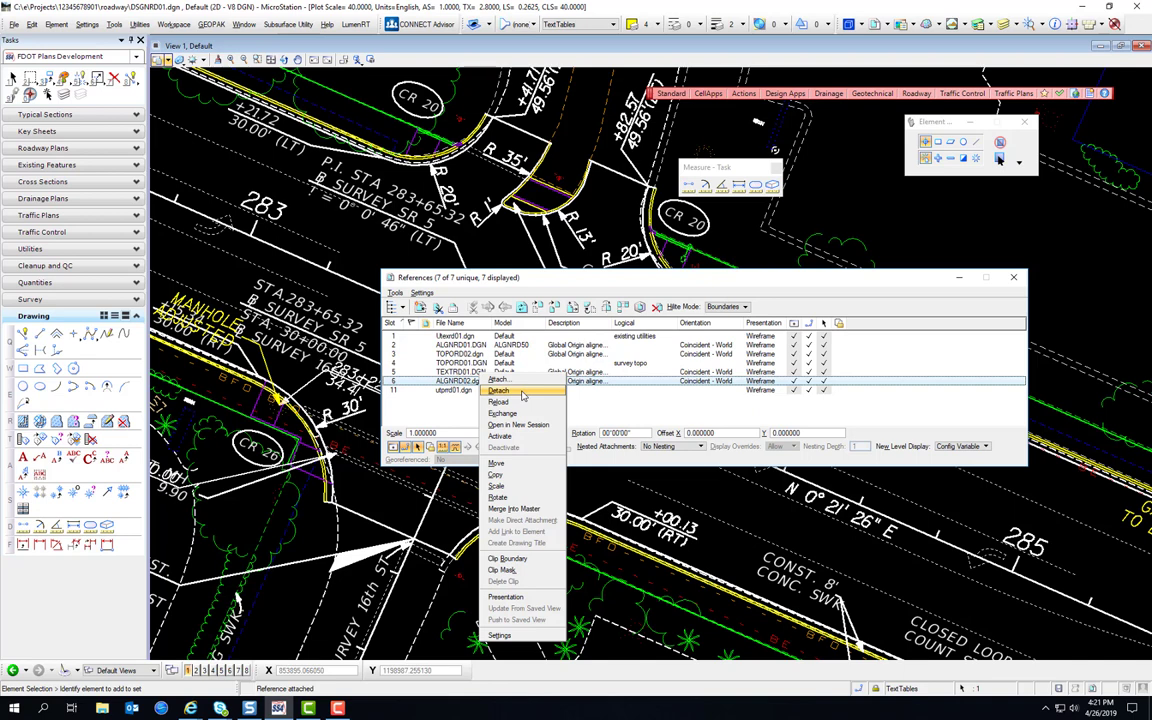
click(521, 393)
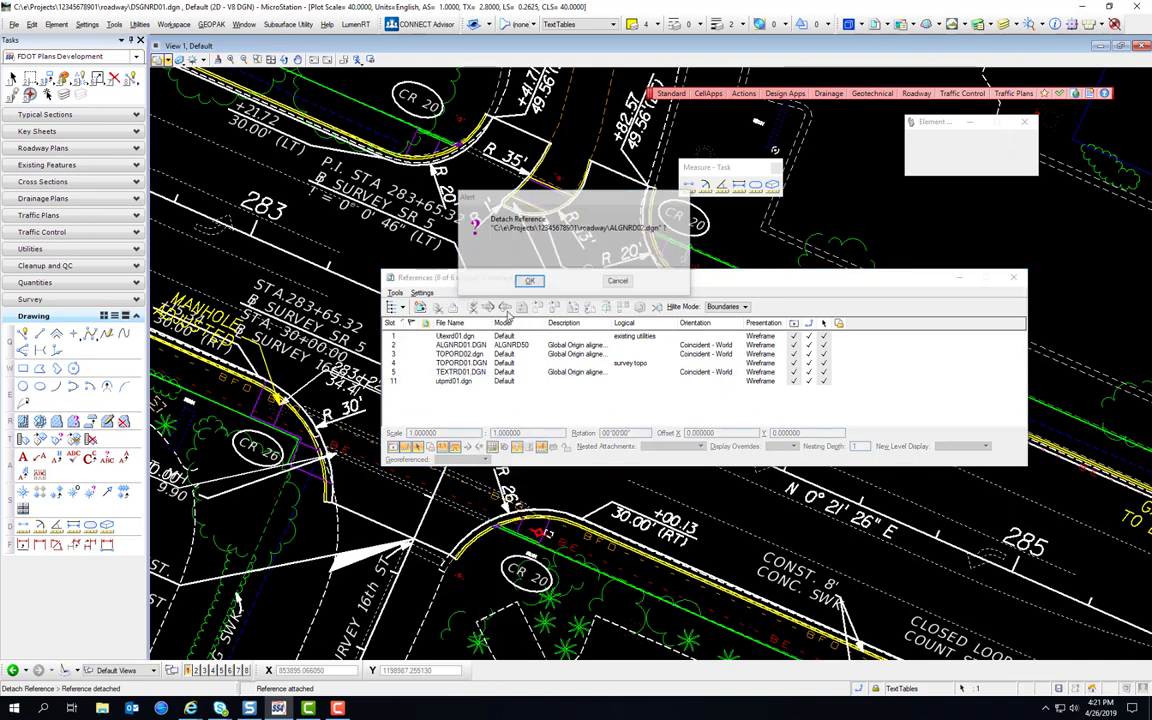
Examine the attachment settings and available operations of the Utexrd01.dgn reference, and close the References list.
right_click(484, 334)
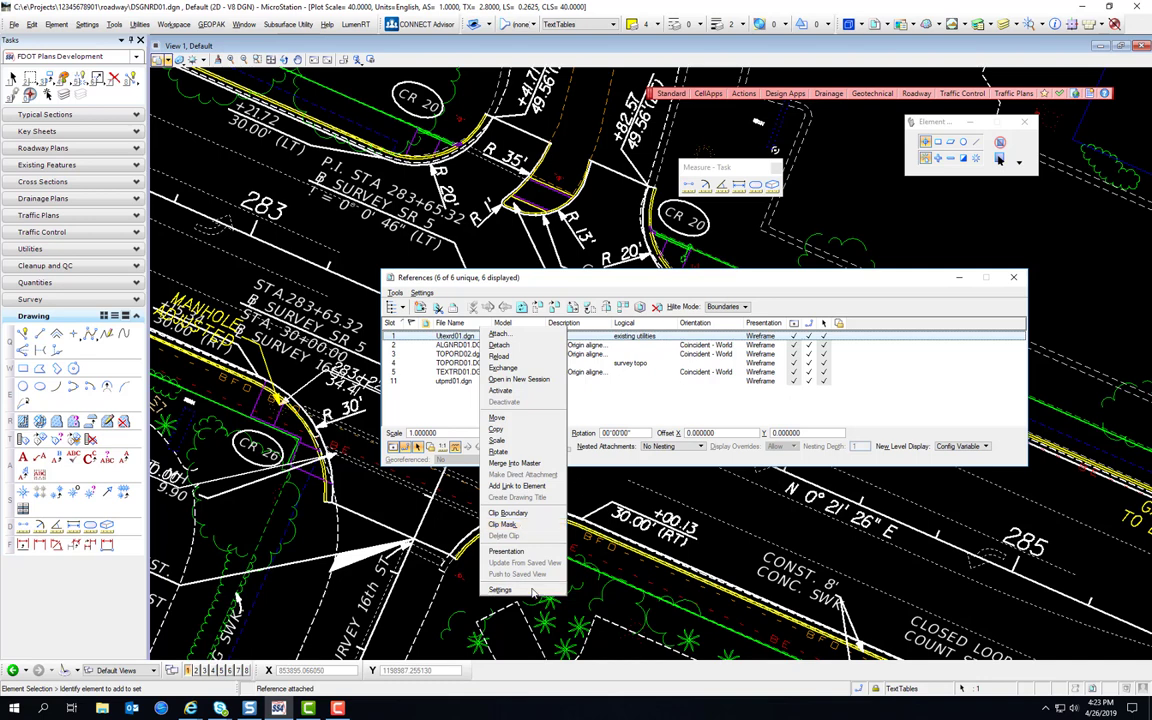
click(500, 589)
drag(532, 152, 715, 155)
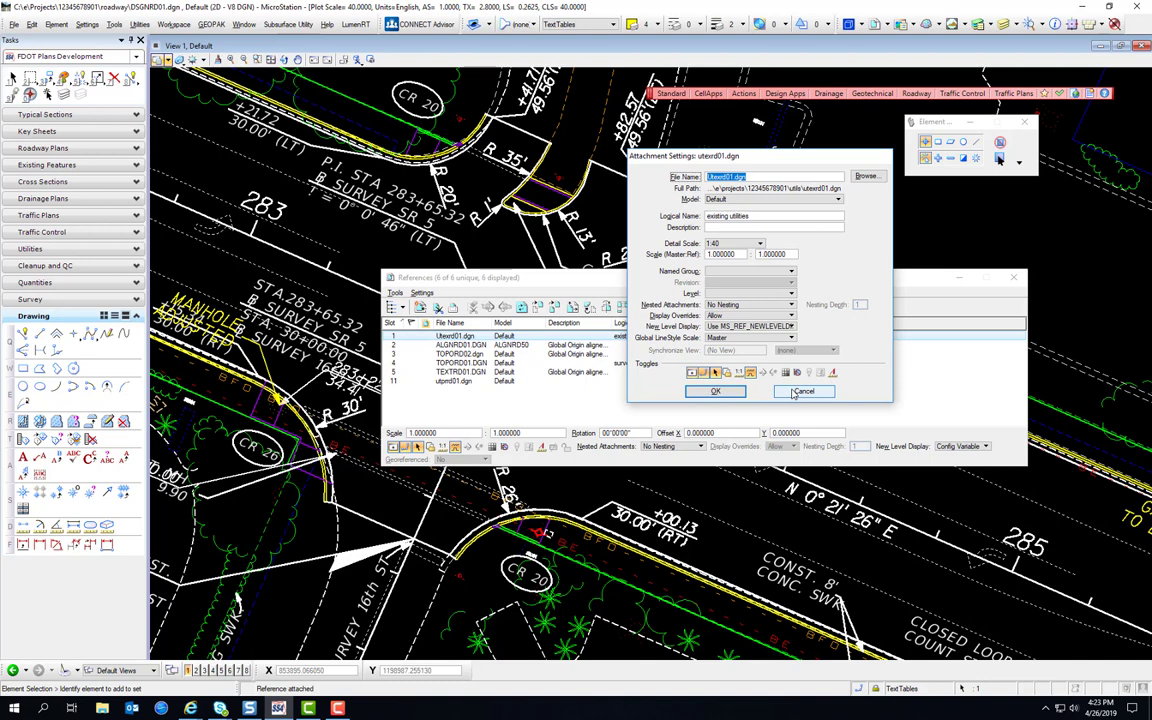
click(730, 392)
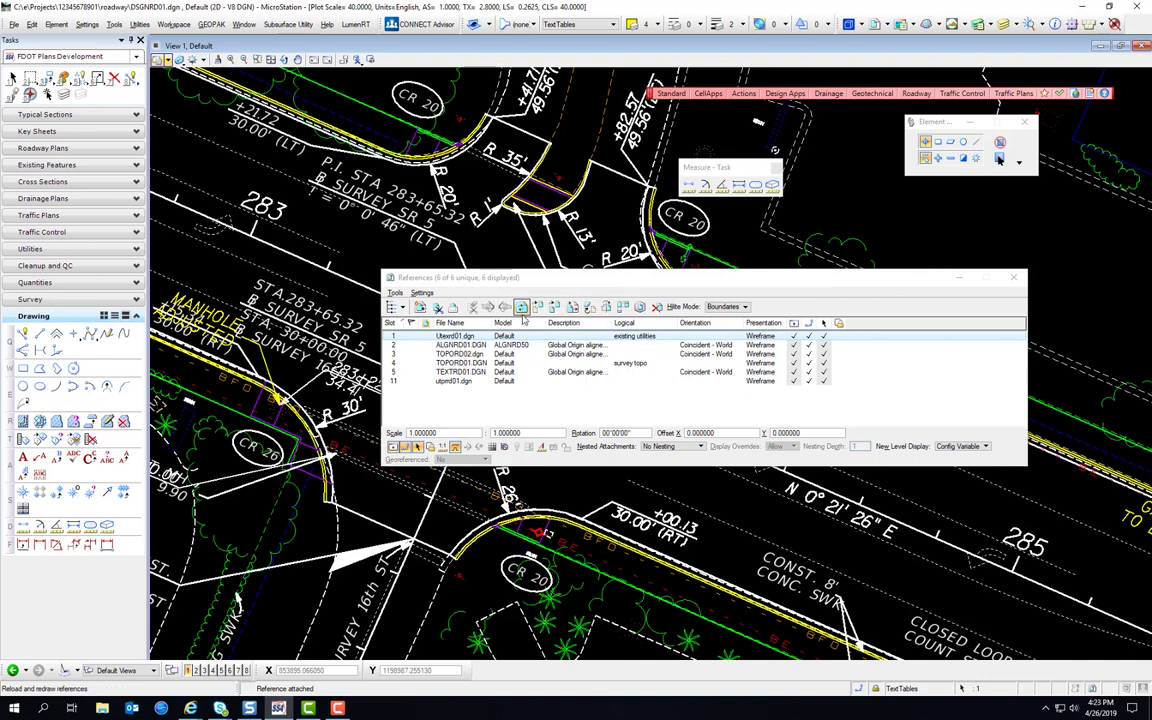
right_click(477, 336)
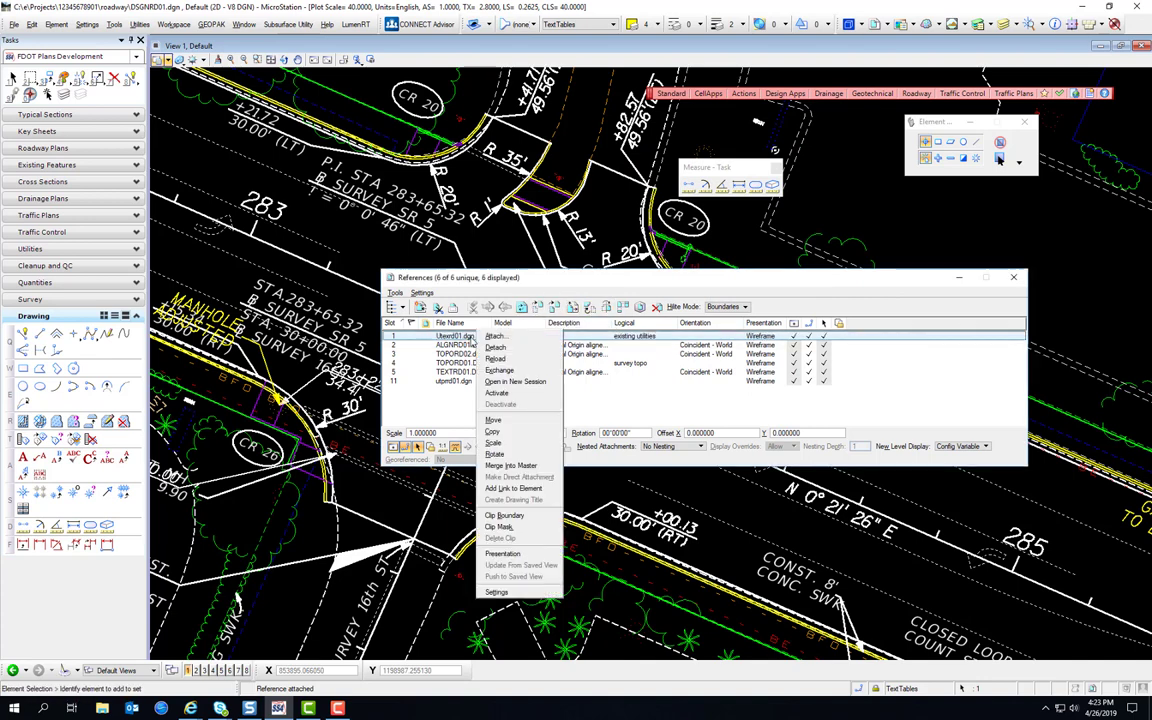
click(884, 289)
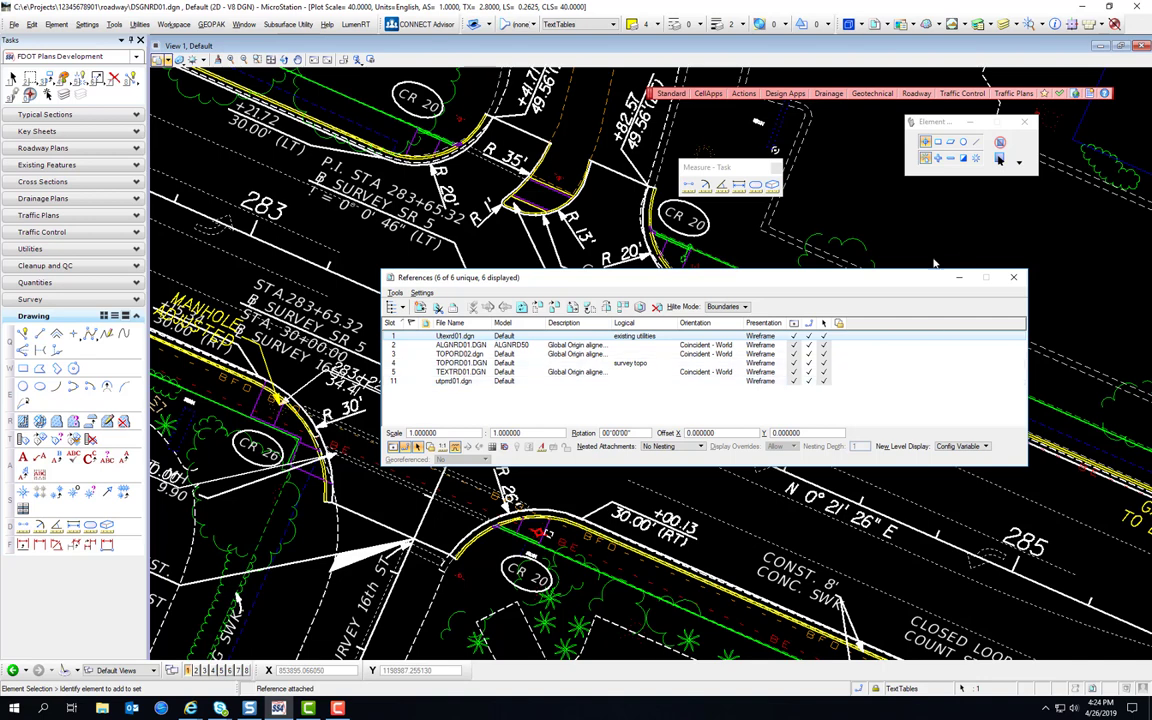
drag(600, 400, 575, 490)
key(Escape)
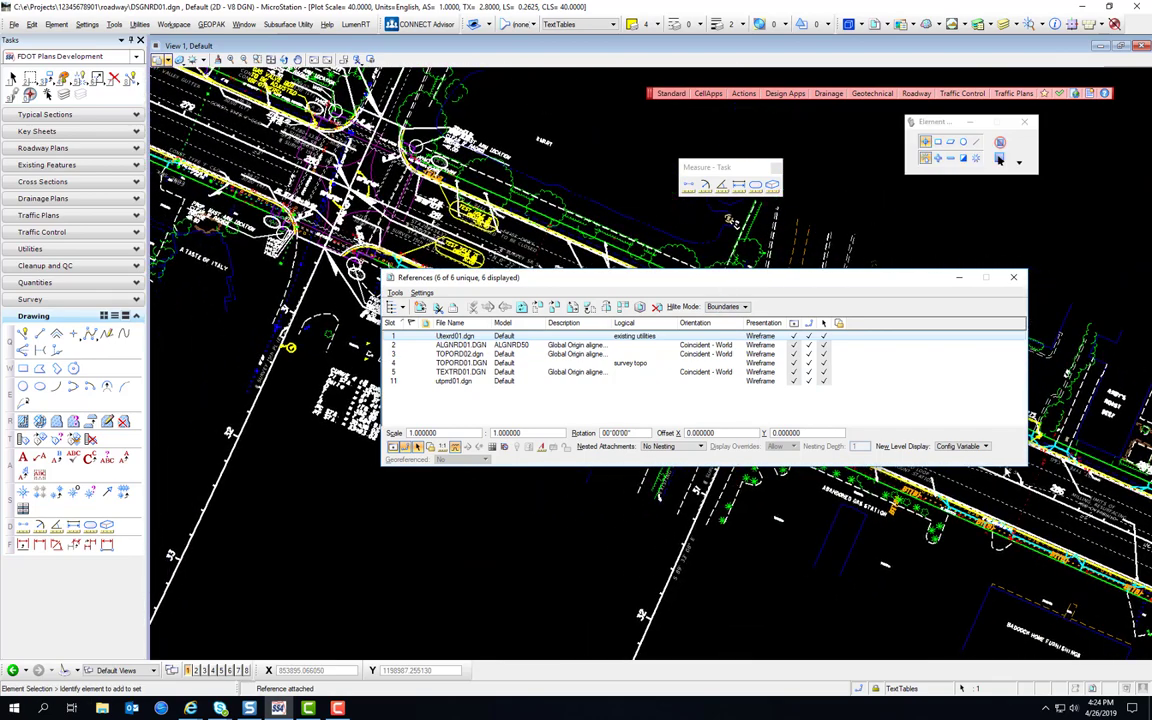
click(1012, 280)
Create and open the roadway file MTPLRD01.dgn using the Create File tool's Motif File for Plan Sheets type.
click(743, 93)
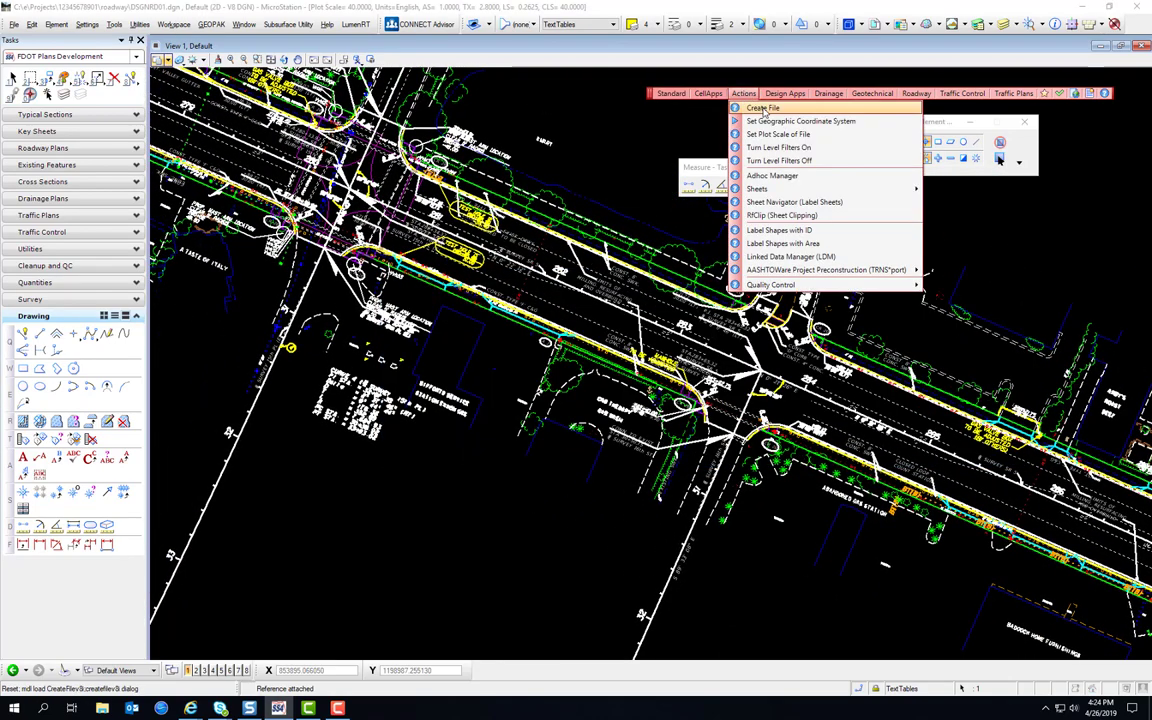
click(768, 108)
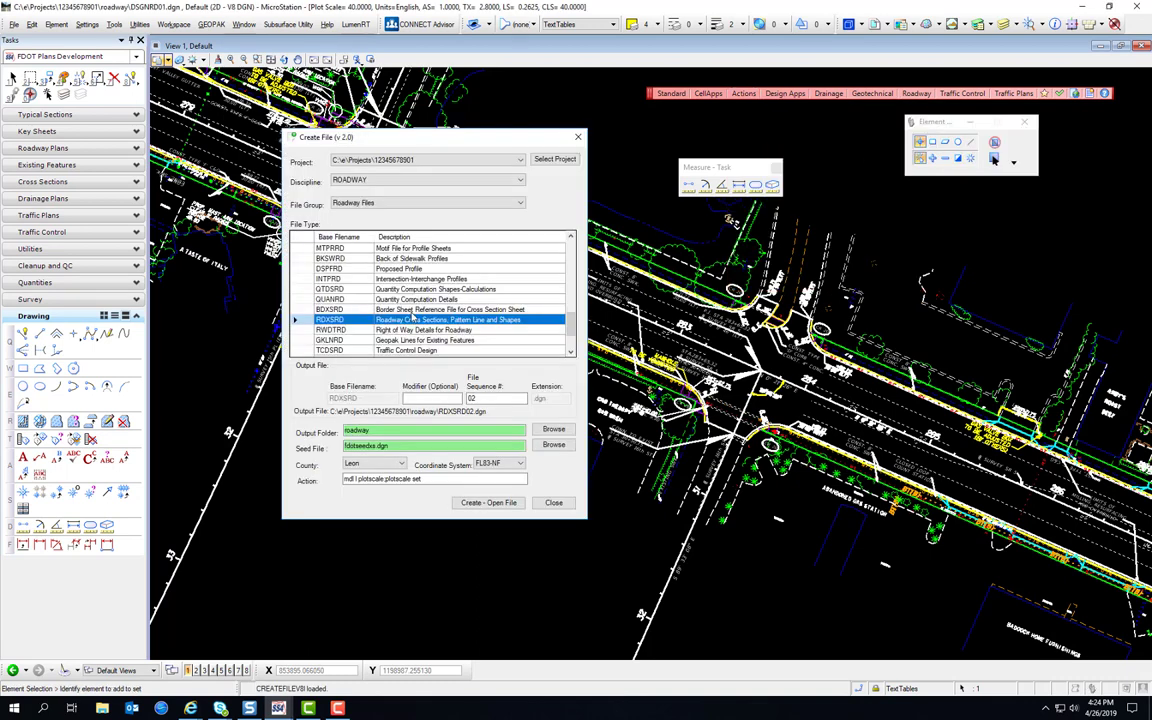
scroll(497, 322, up, 2)
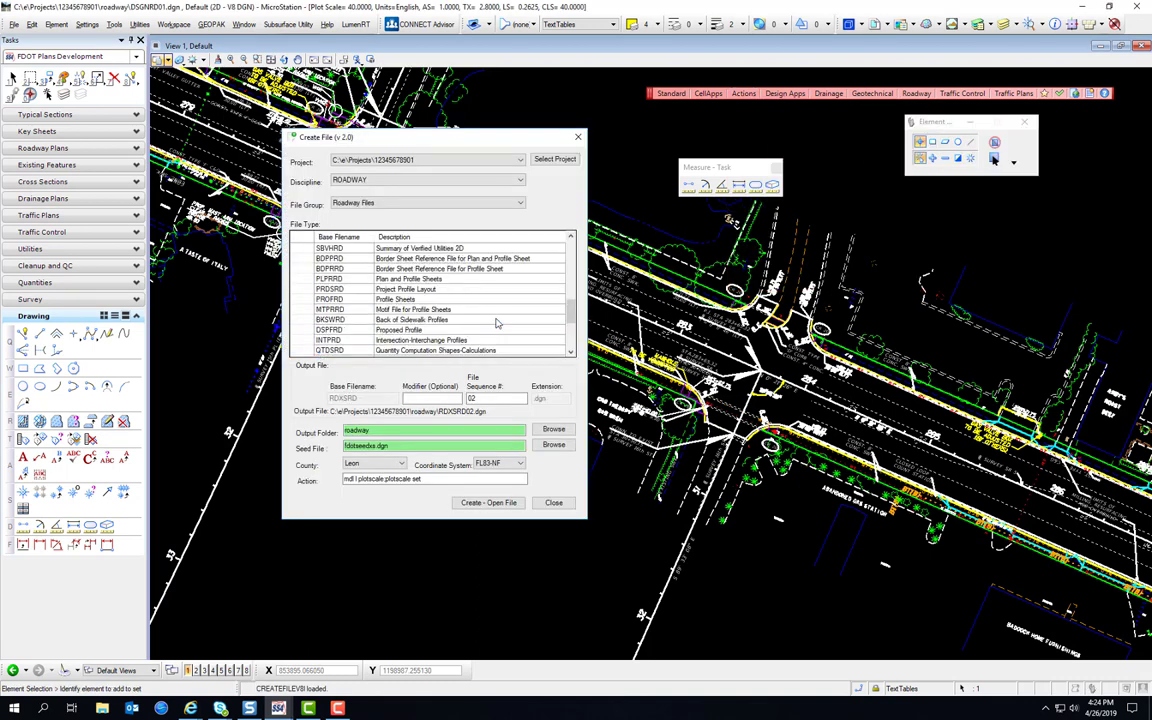
scroll(431, 285, up, 4)
click(348, 278)
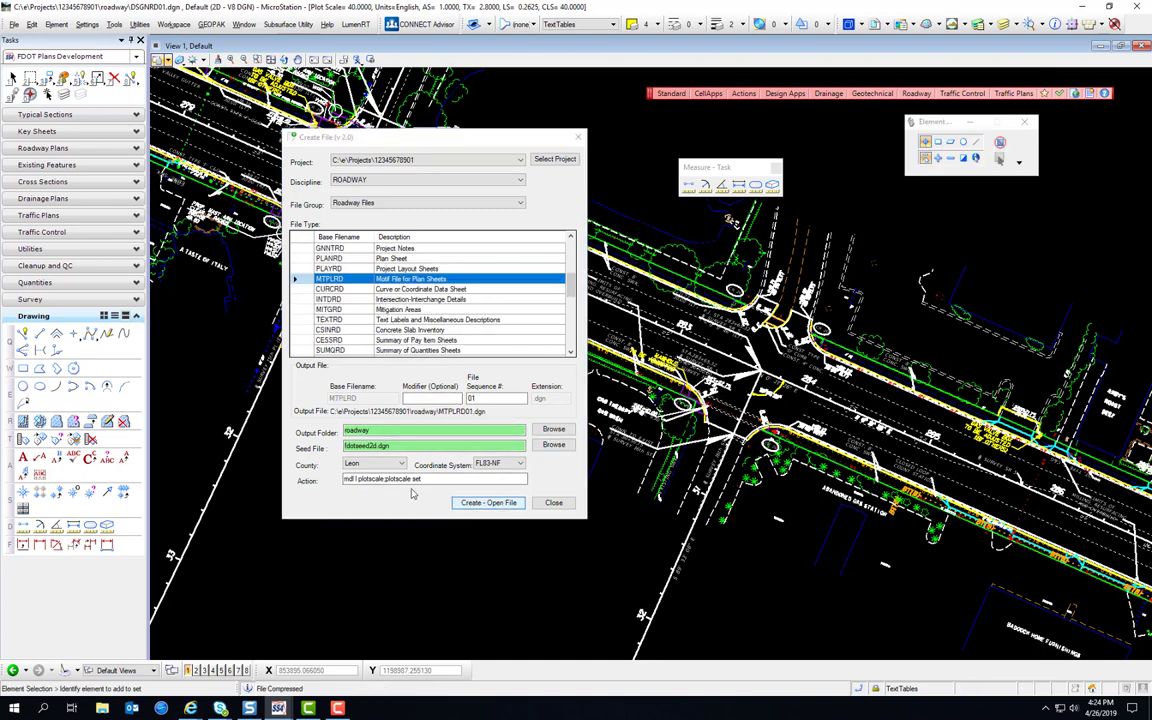
click(488, 502)
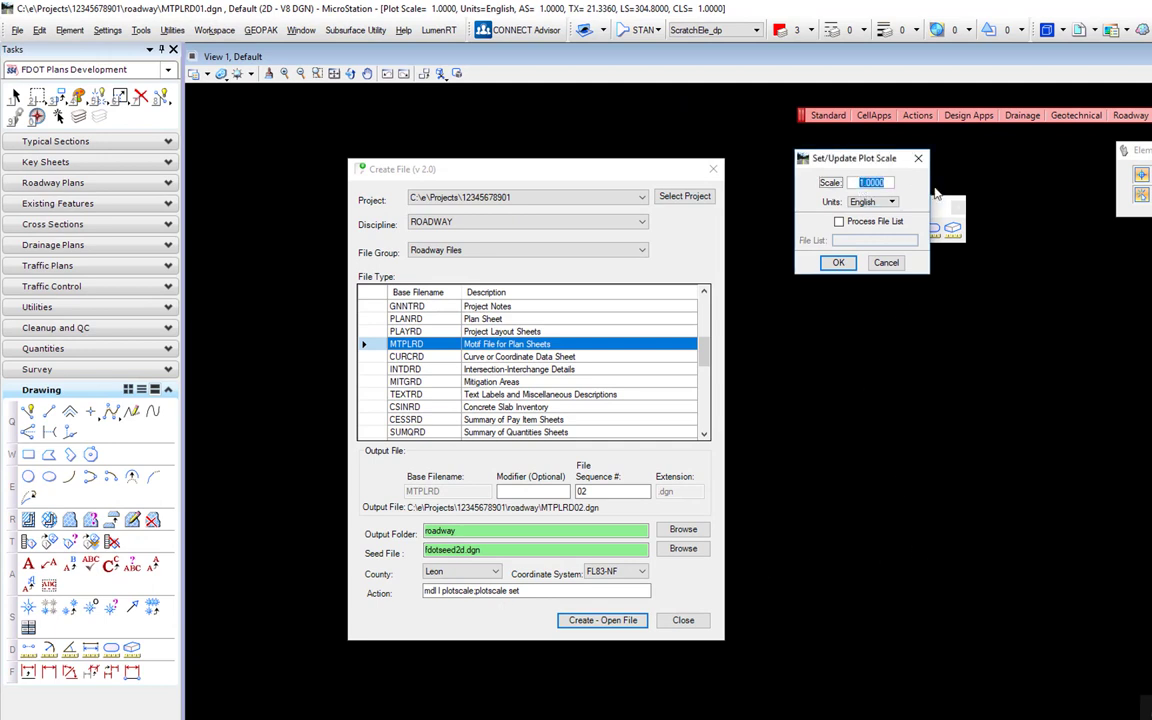
Set the new motif file's plot scale to 50 with English units and close the Create File tool.
text(50)
key(Tab)
click(835, 265)
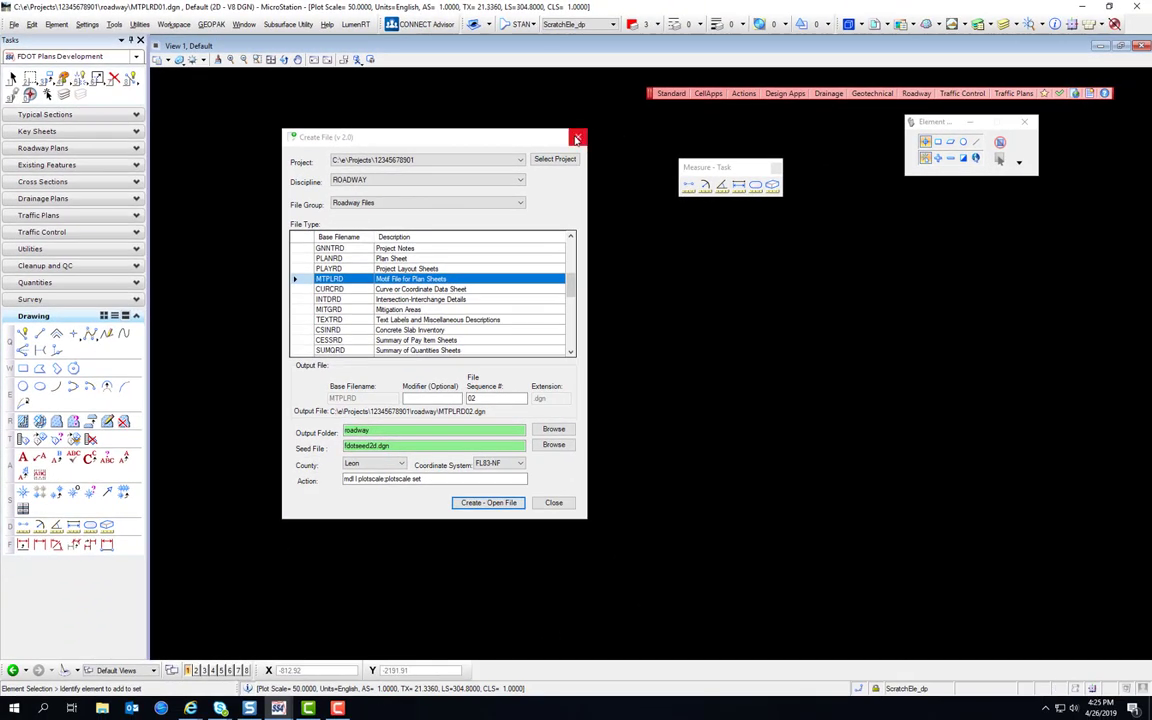
click(577, 139)
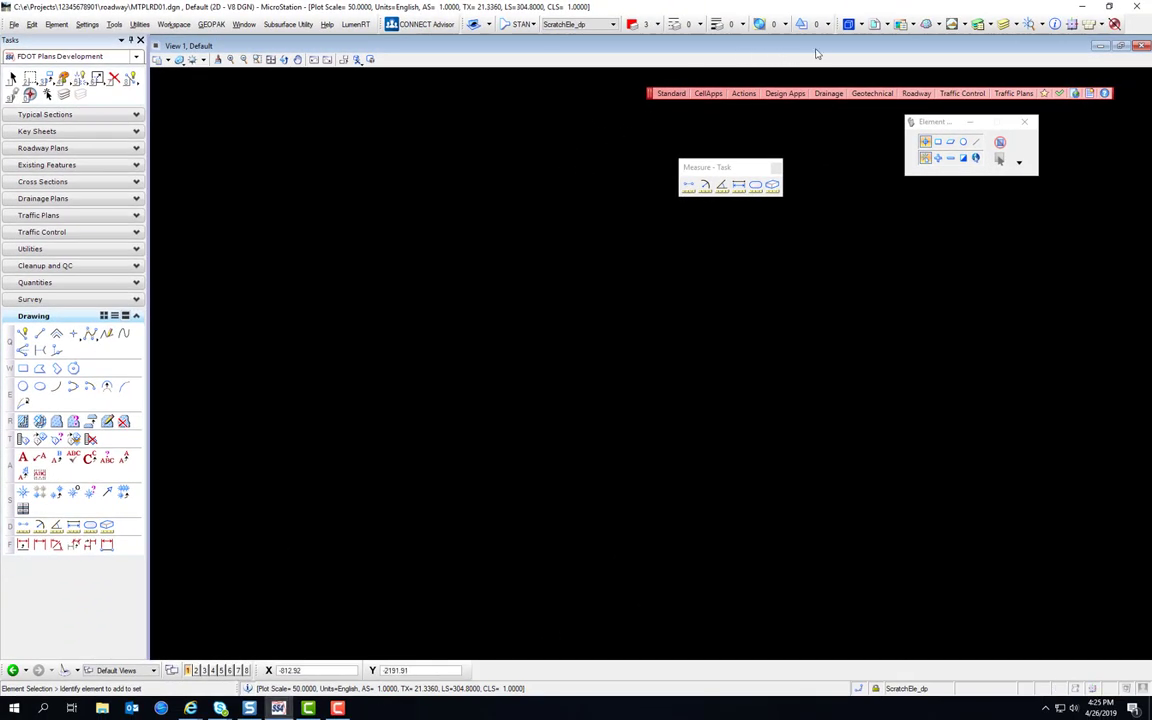
Choose ALGNRD01.DGN, DSGNRD01.dgn and TEXTRD01.DGN from the roadway folder as references to attach to the motif file.
click(876, 26)
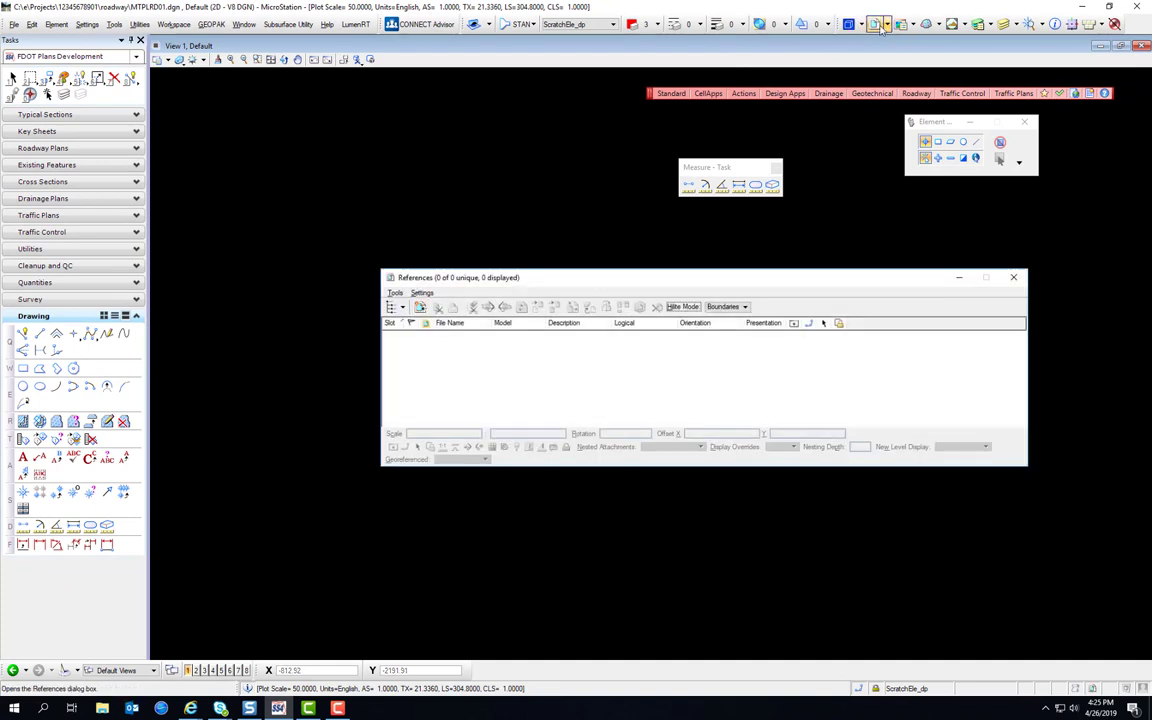
click(420, 308)
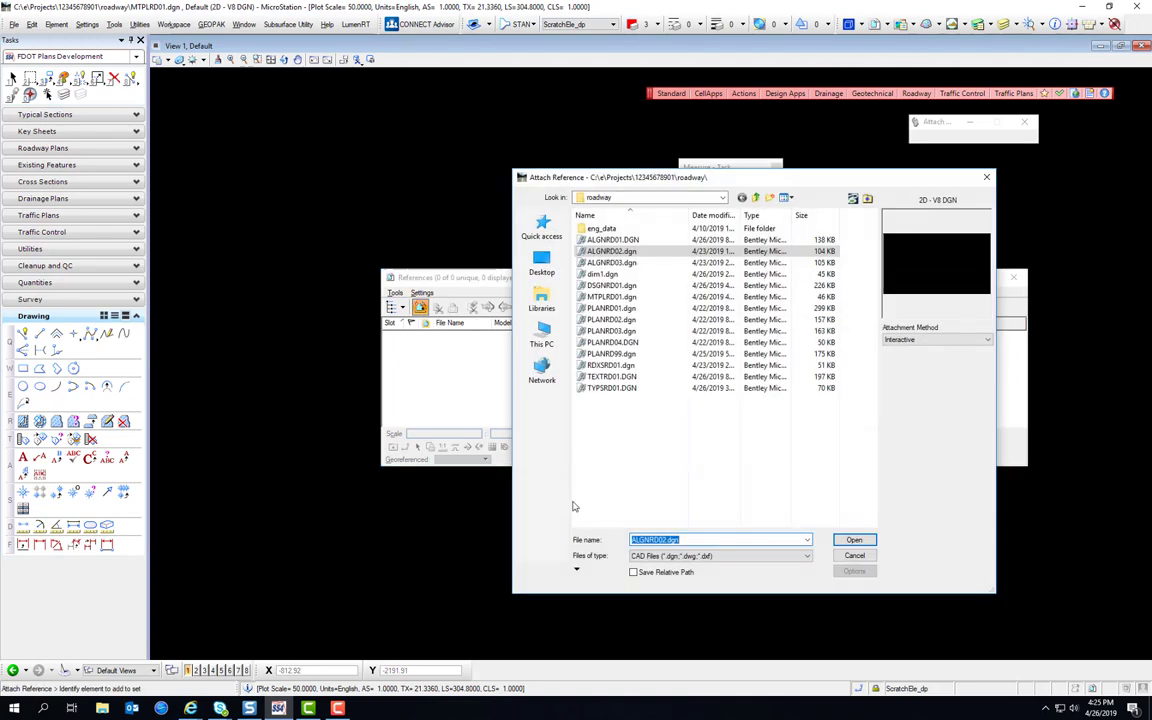
click(612, 240)
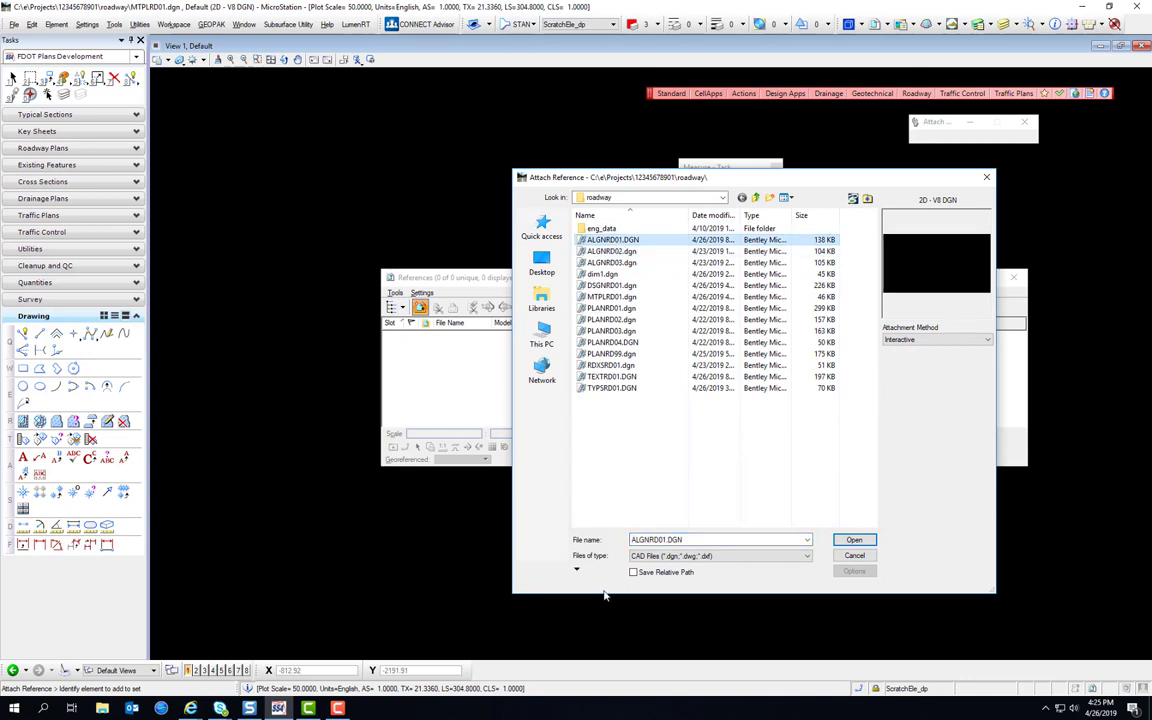
ctrl+click(612, 286)
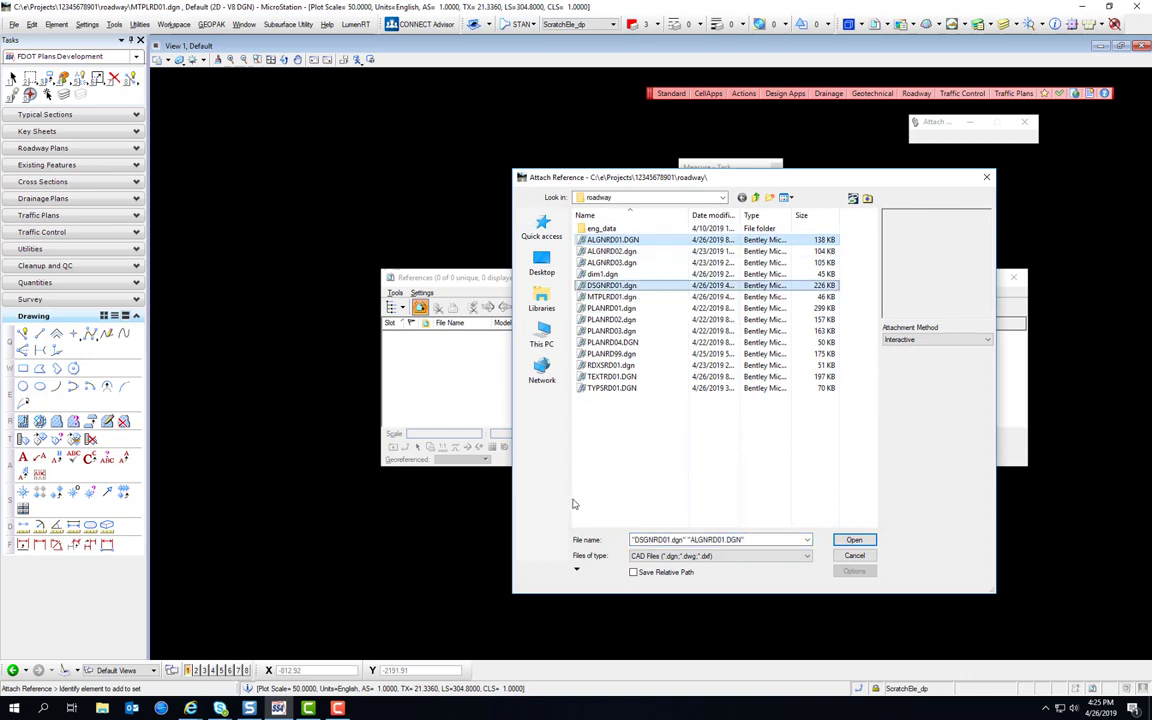
ctrl+click(612, 376)
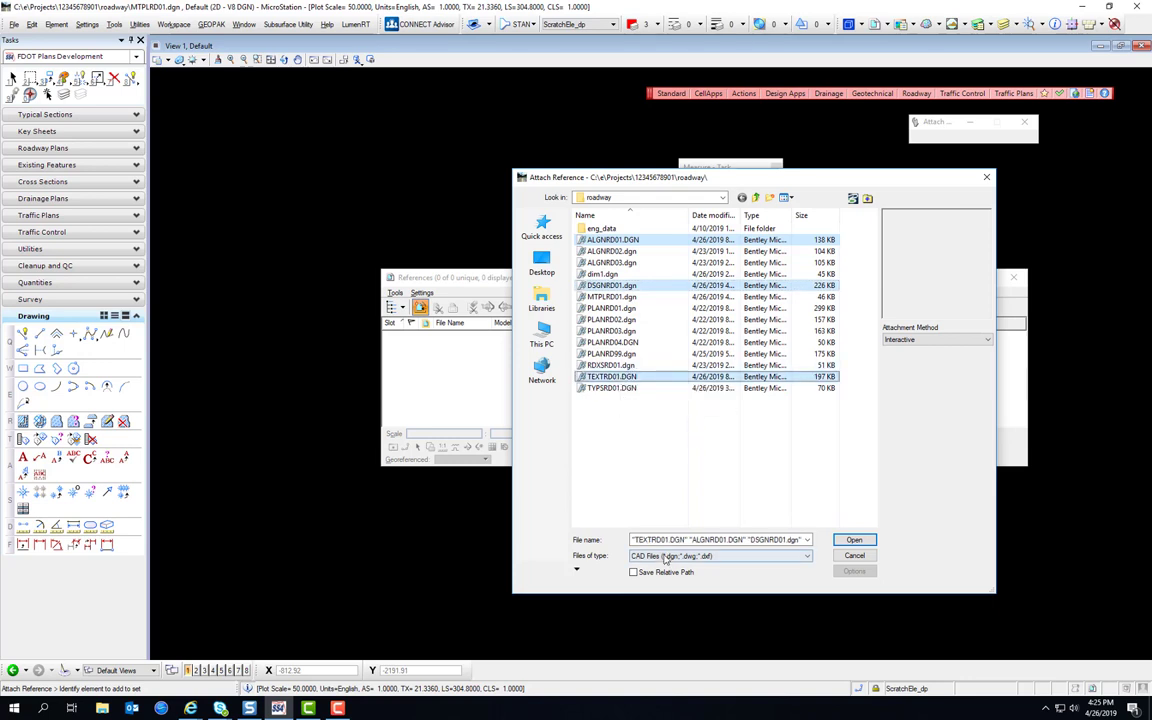
click(852, 540)
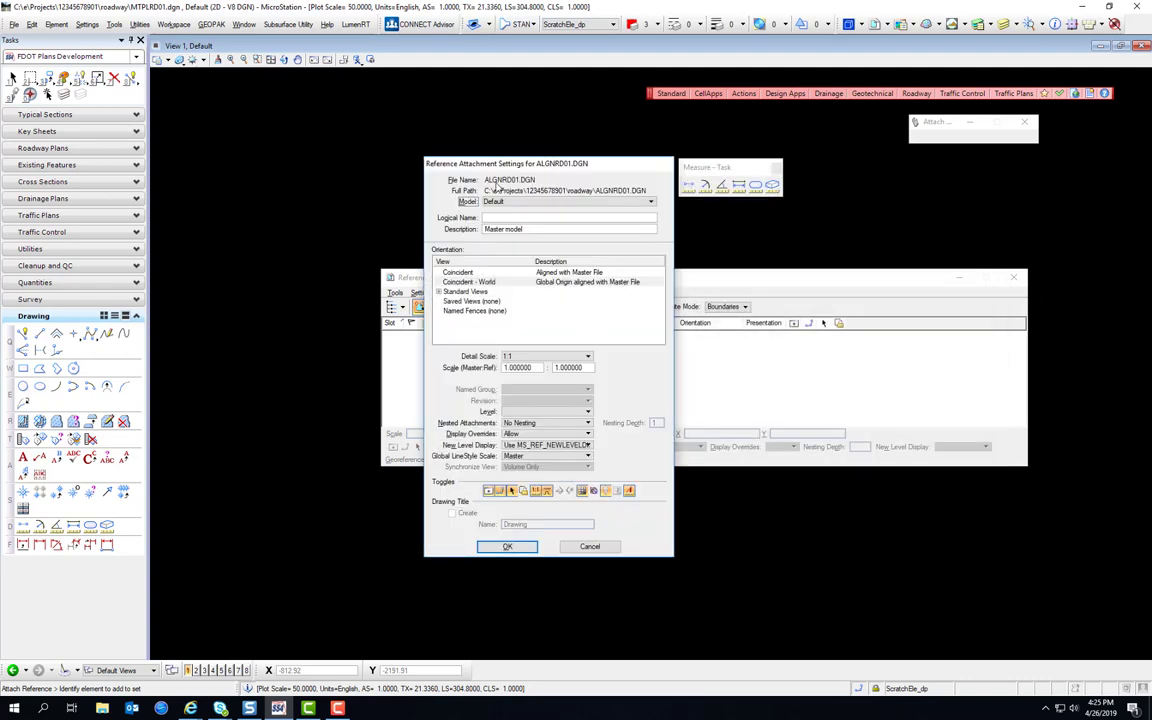
Attach ALGNRD01.DGN using its ALGNRD50 model, and DSGNRD01.dgn and TEXTRD01.DGN using their Default models, all Coincident - World.
click(495, 201)
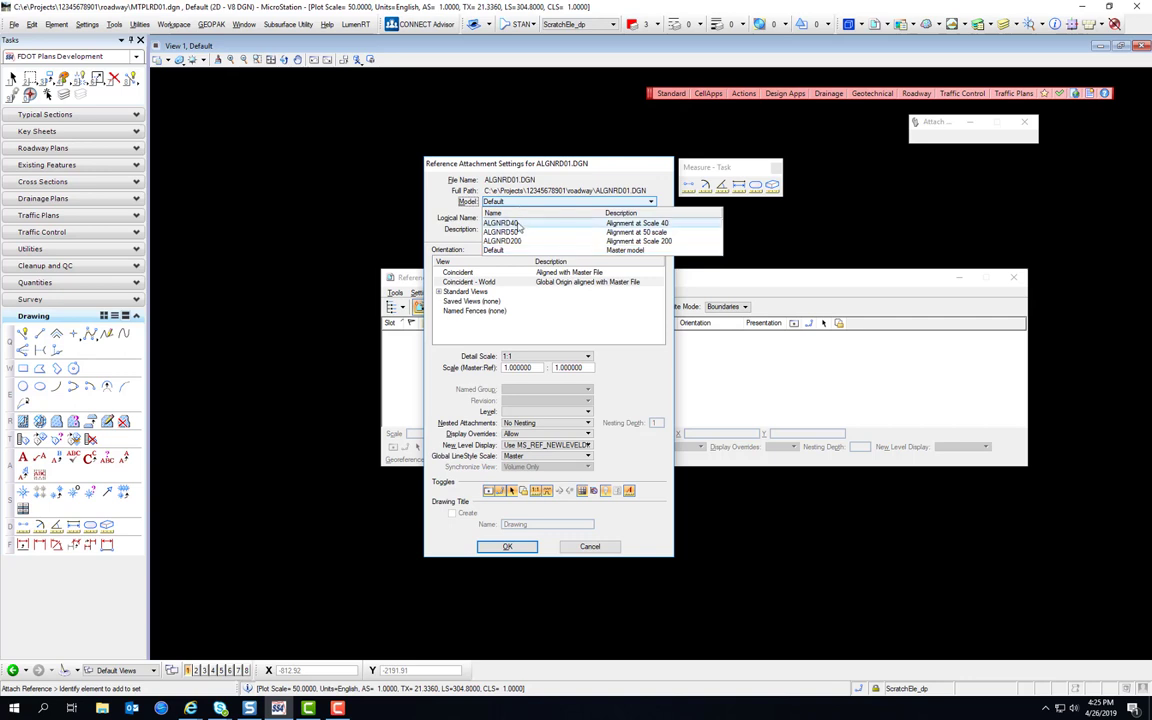
click(505, 232)
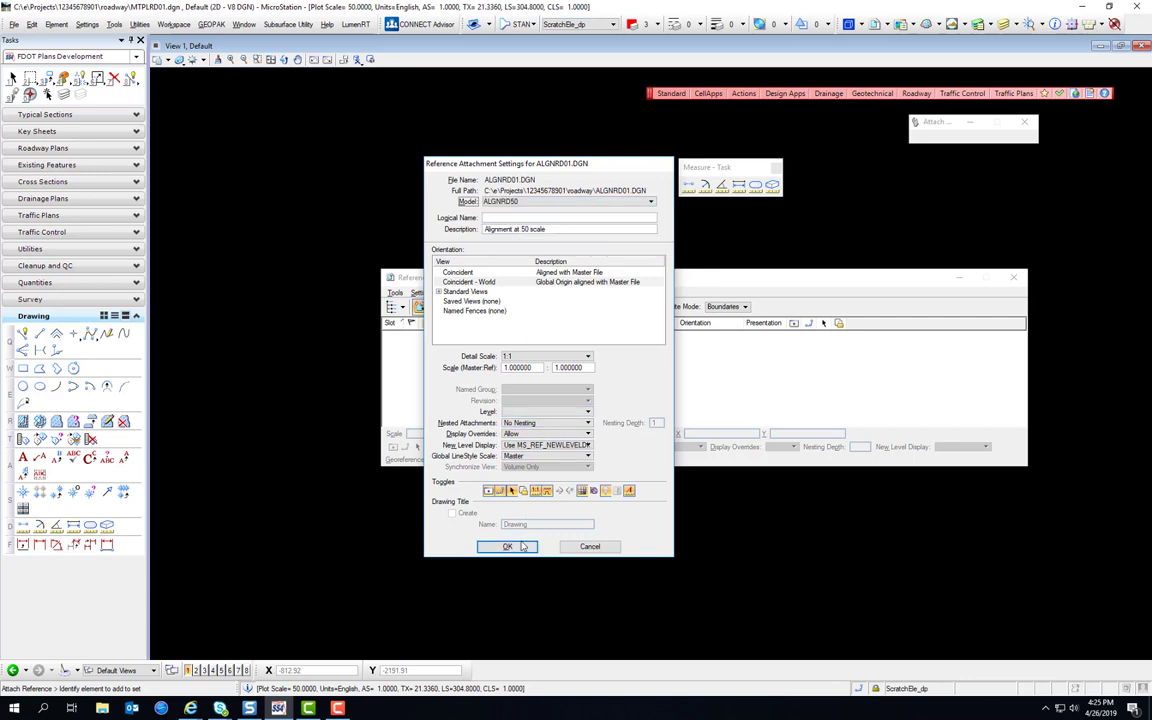
click(507, 546)
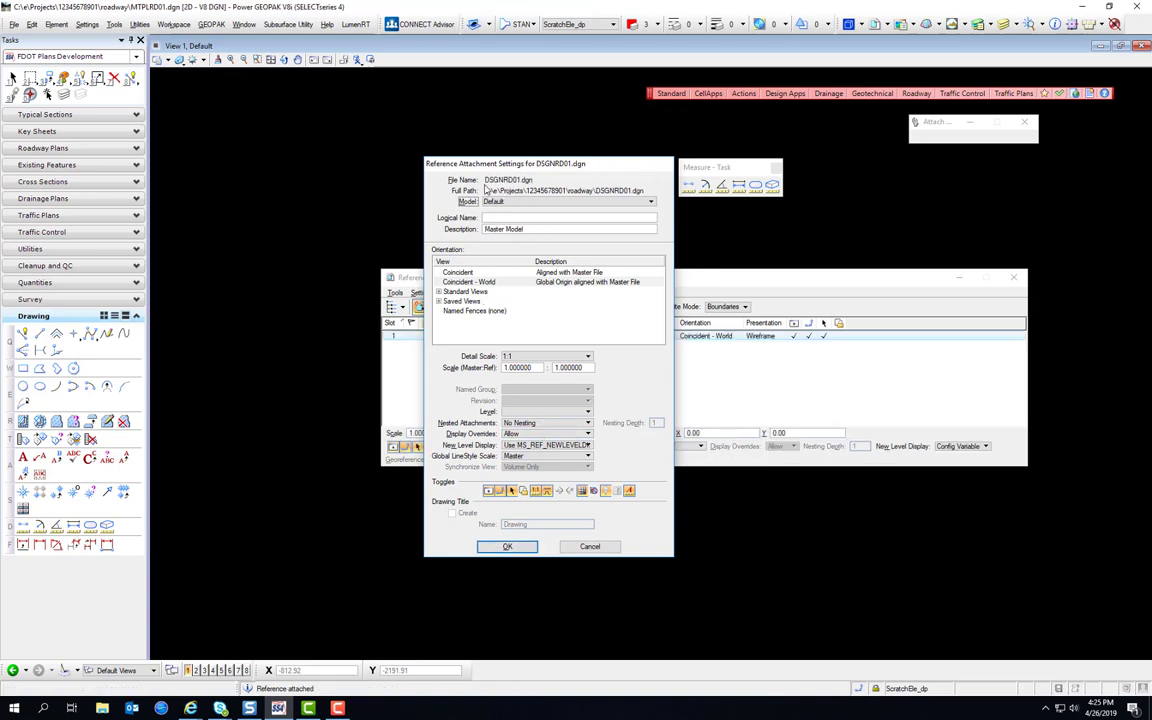
click(507, 546)
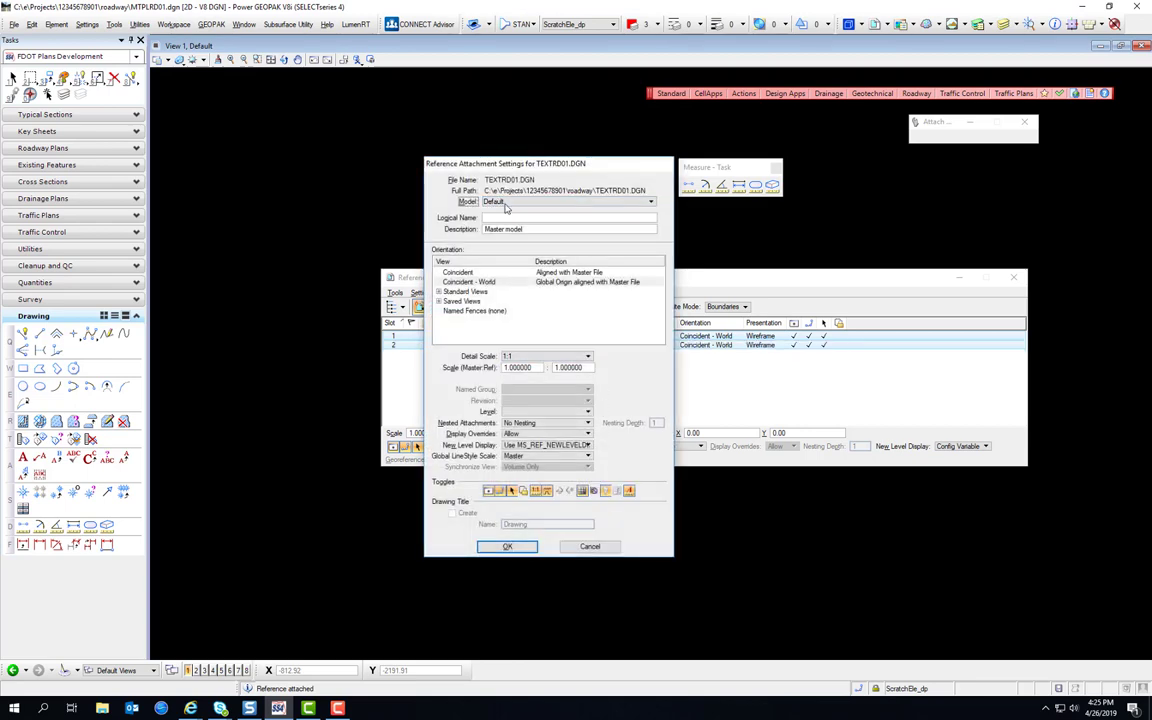
click(509, 546)
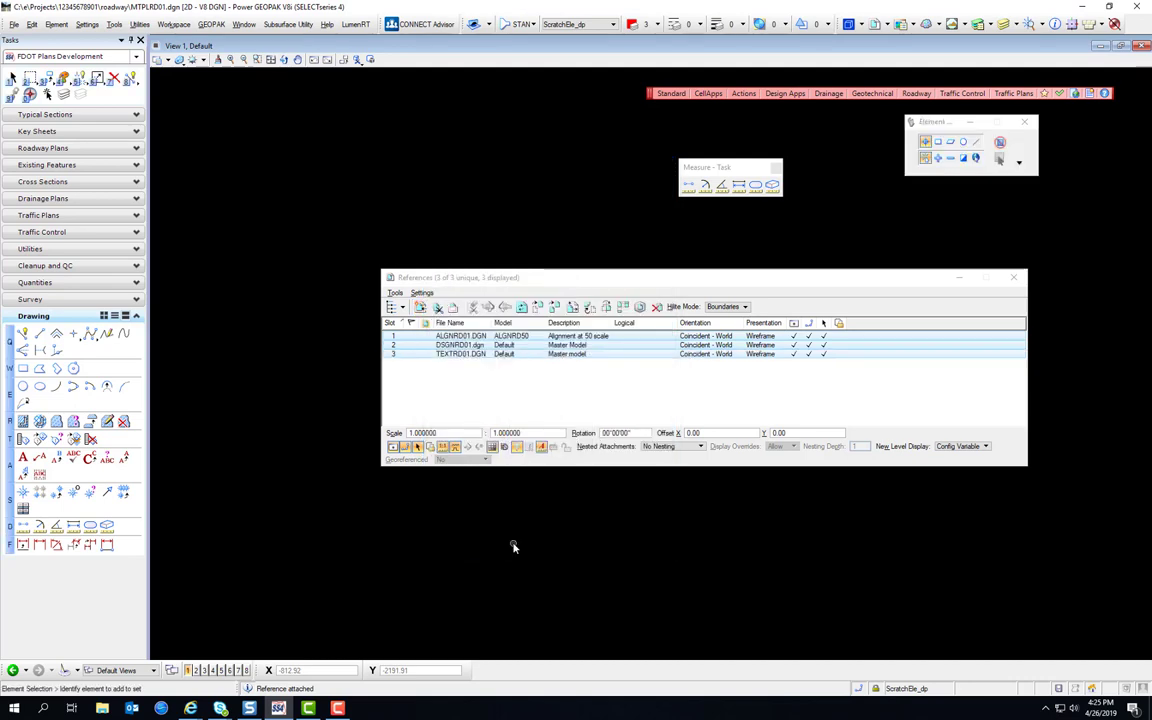
click(256, 59)
drag(590, 277, 498, 160)
Attach TOPORD01.dgn and TOPORD02.dgn from the project's survey folder as references, using their Default models with Coincident - World orientation.
click(329, 211)
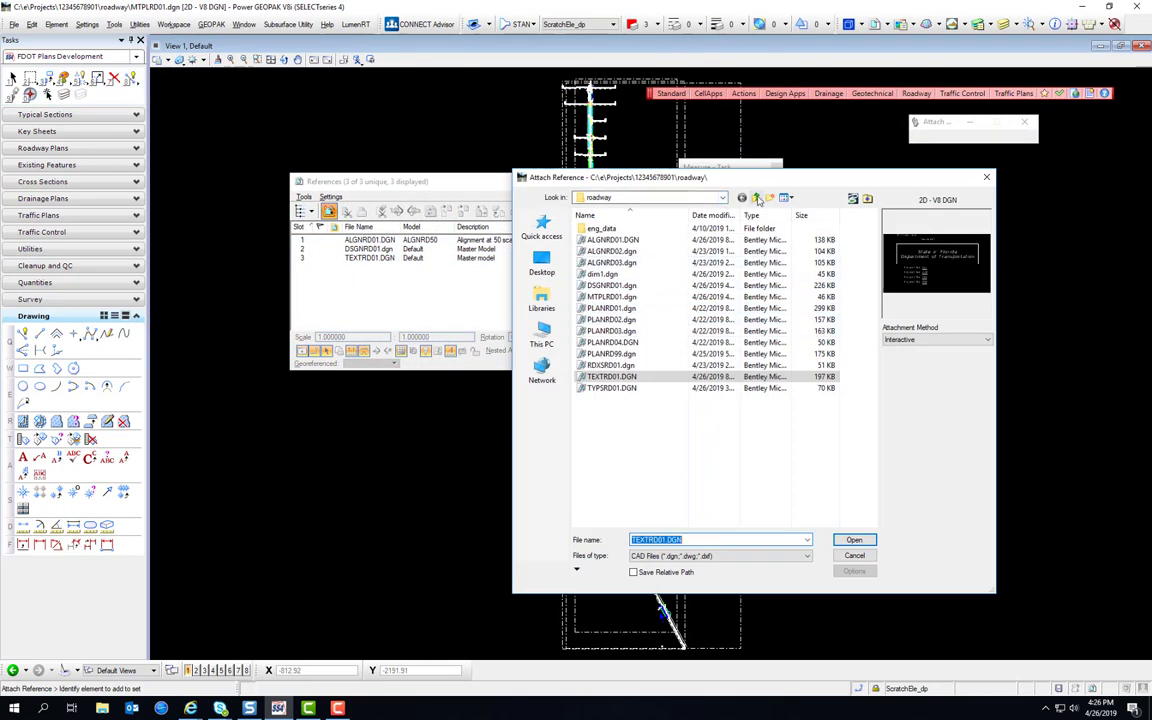
key(alt+Up)
scroll(652, 427, down, 3)
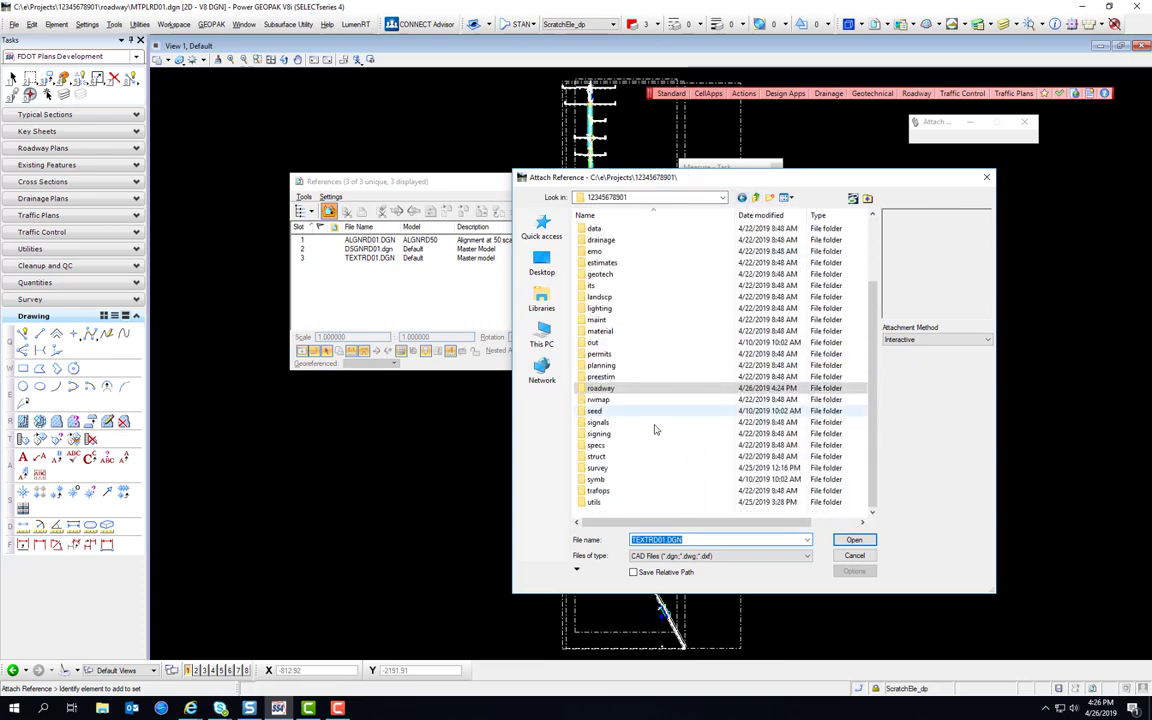
double_click(604, 468)
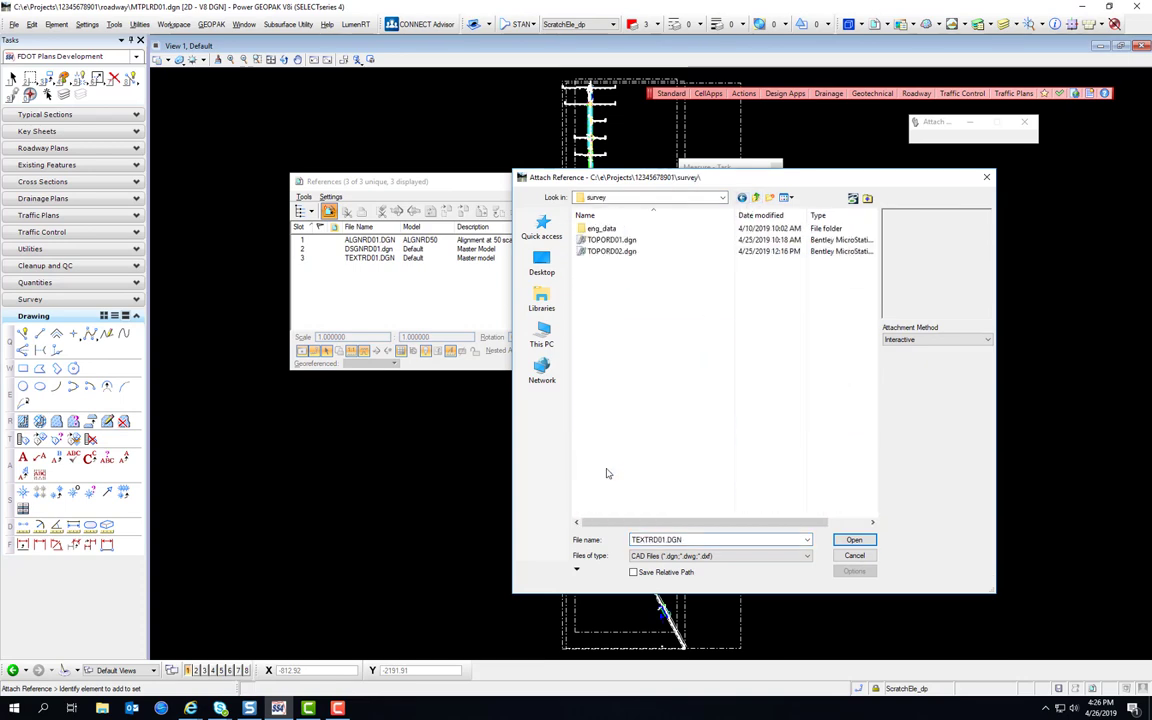
click(611, 240)
shift+click(611, 251)
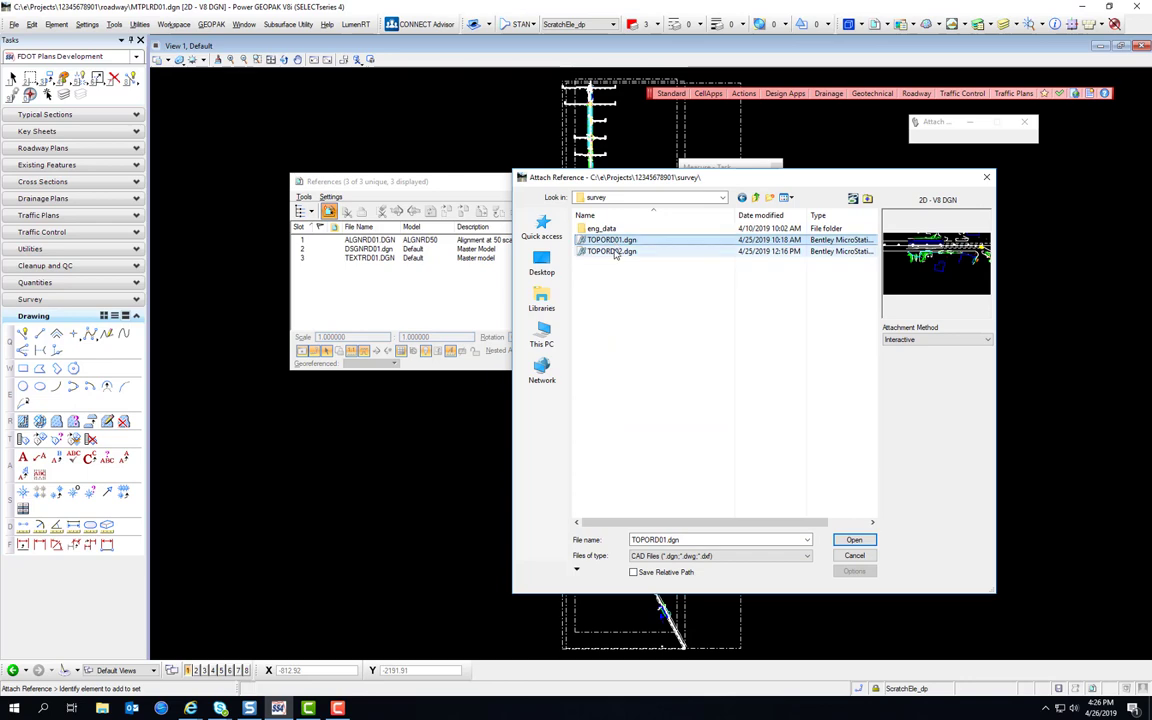
click(855, 540)
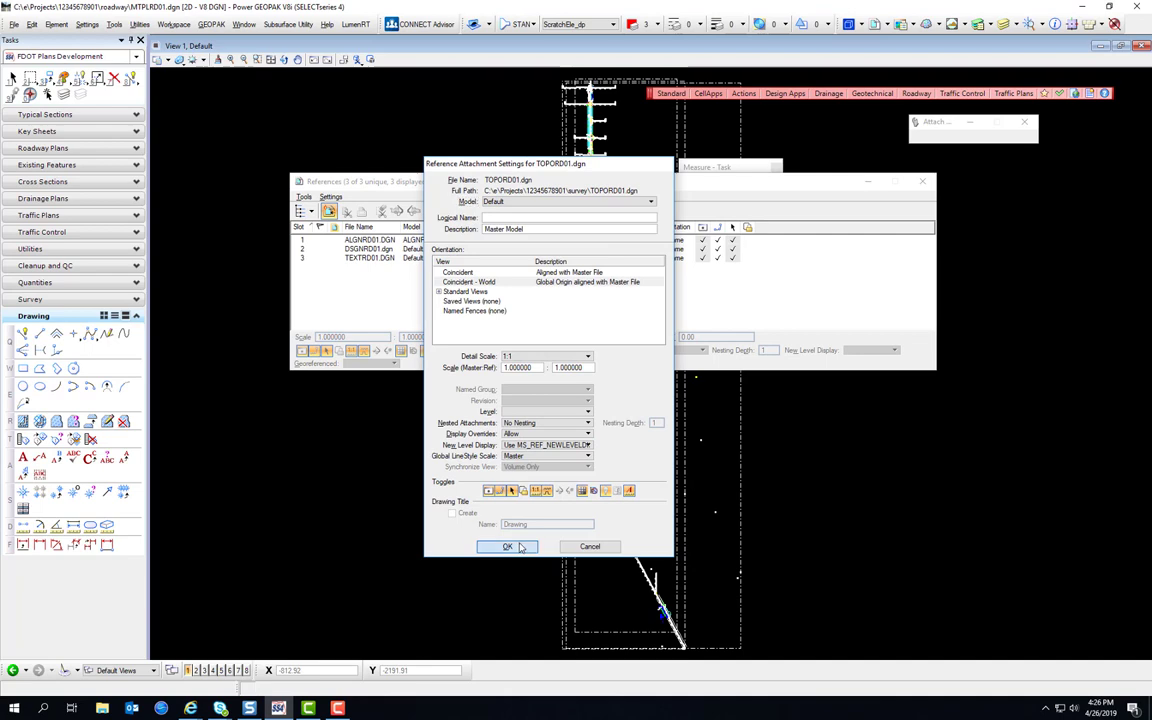
click(519, 547)
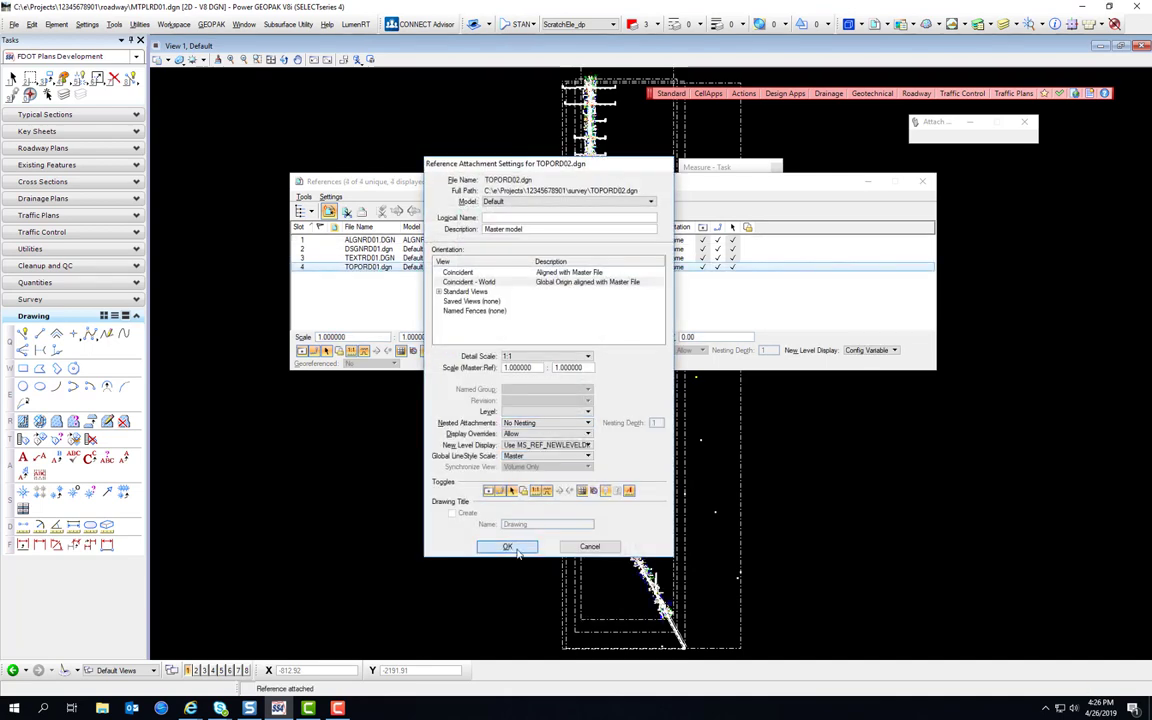
click(517, 547)
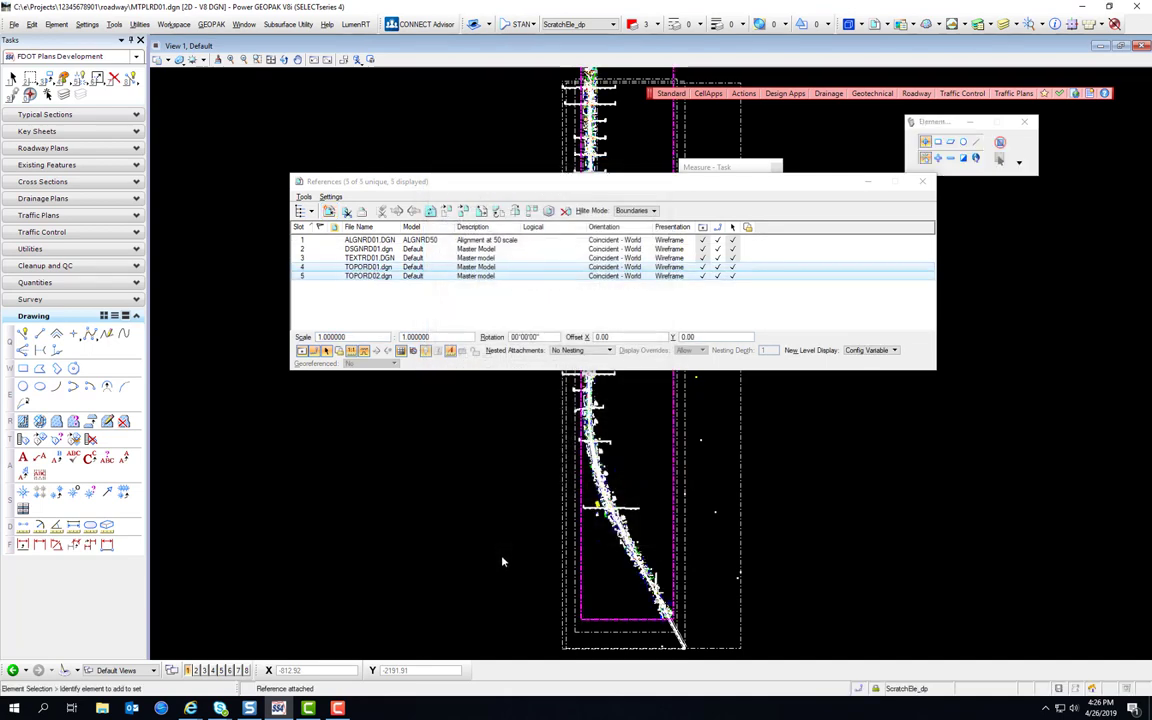
Attach UTEXRD01.dgn from the project's utils folder with its Default model and Coincident - World orientation, and close the References list.
click(329, 211)
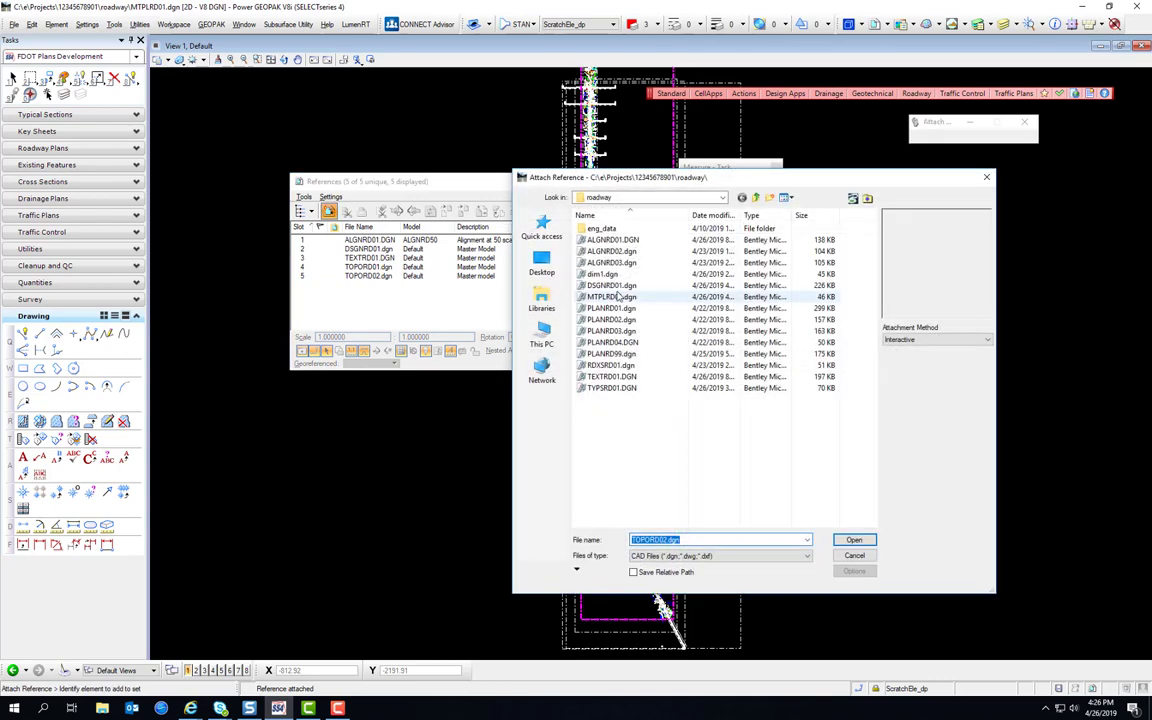
click(757, 197)
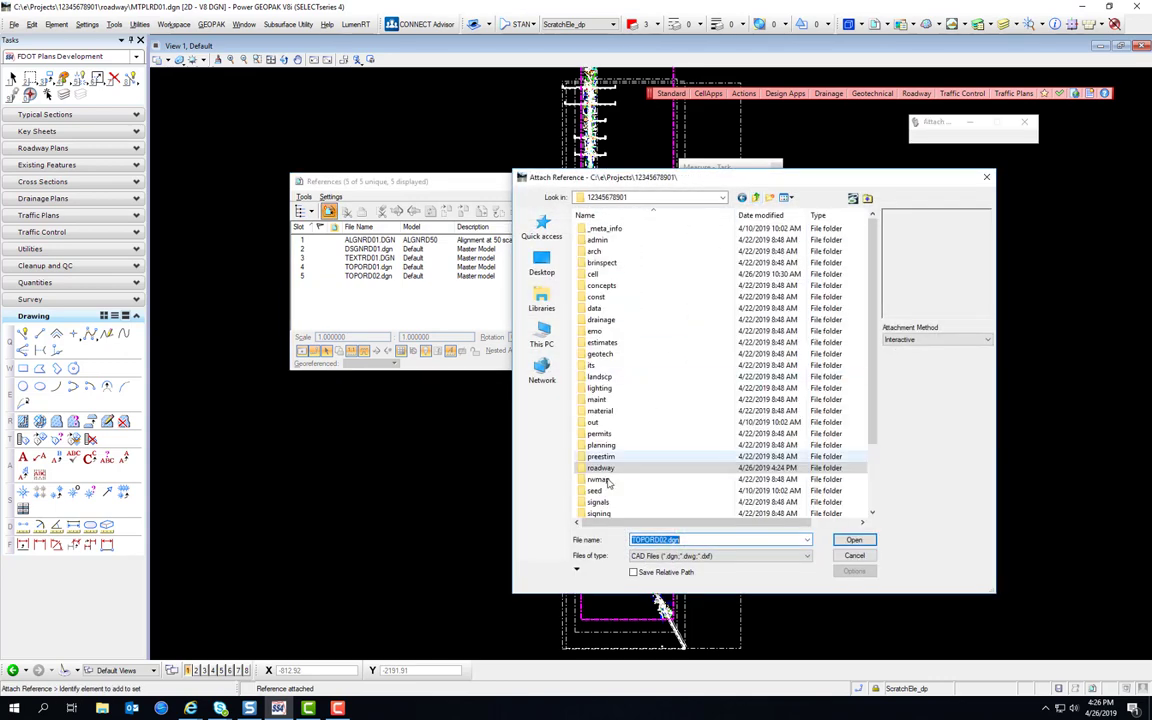
double_click(618, 503)
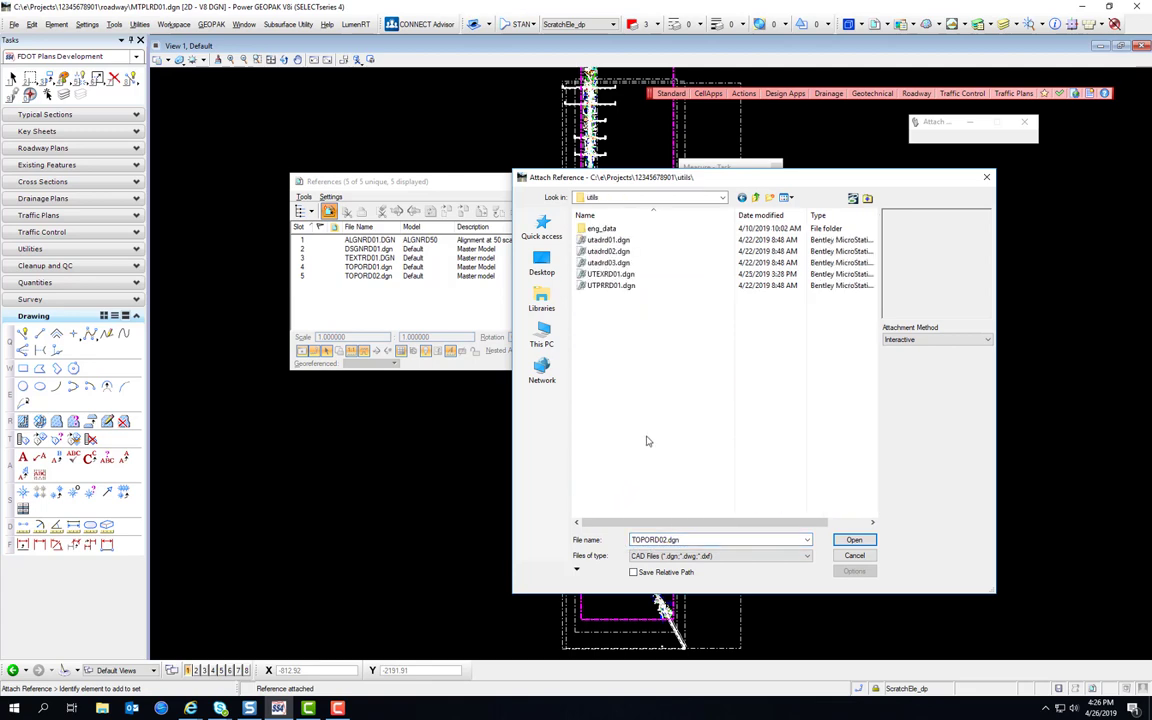
click(614, 274)
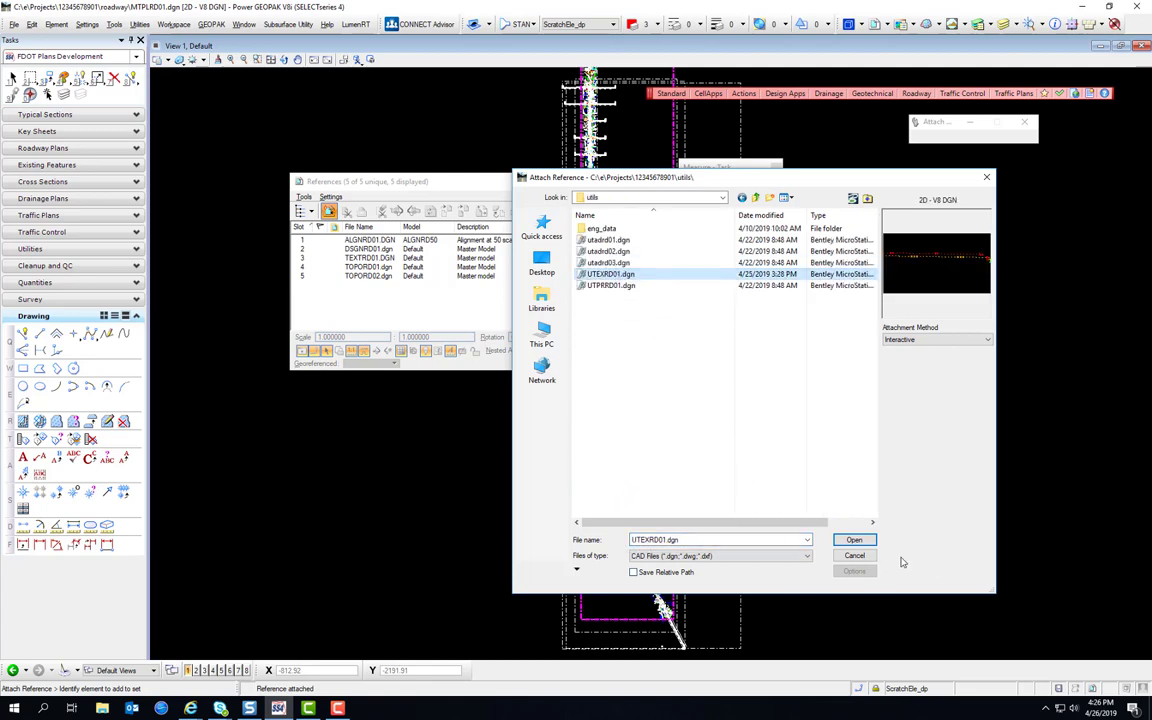
click(854, 540)
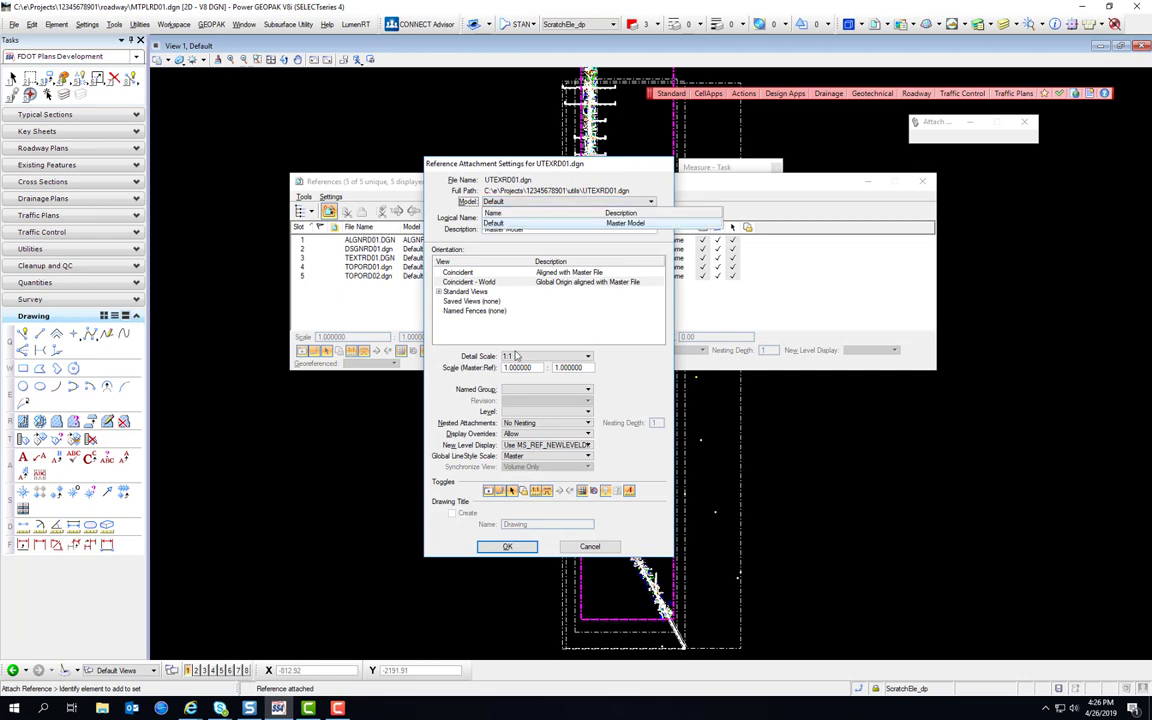
click(508, 547)
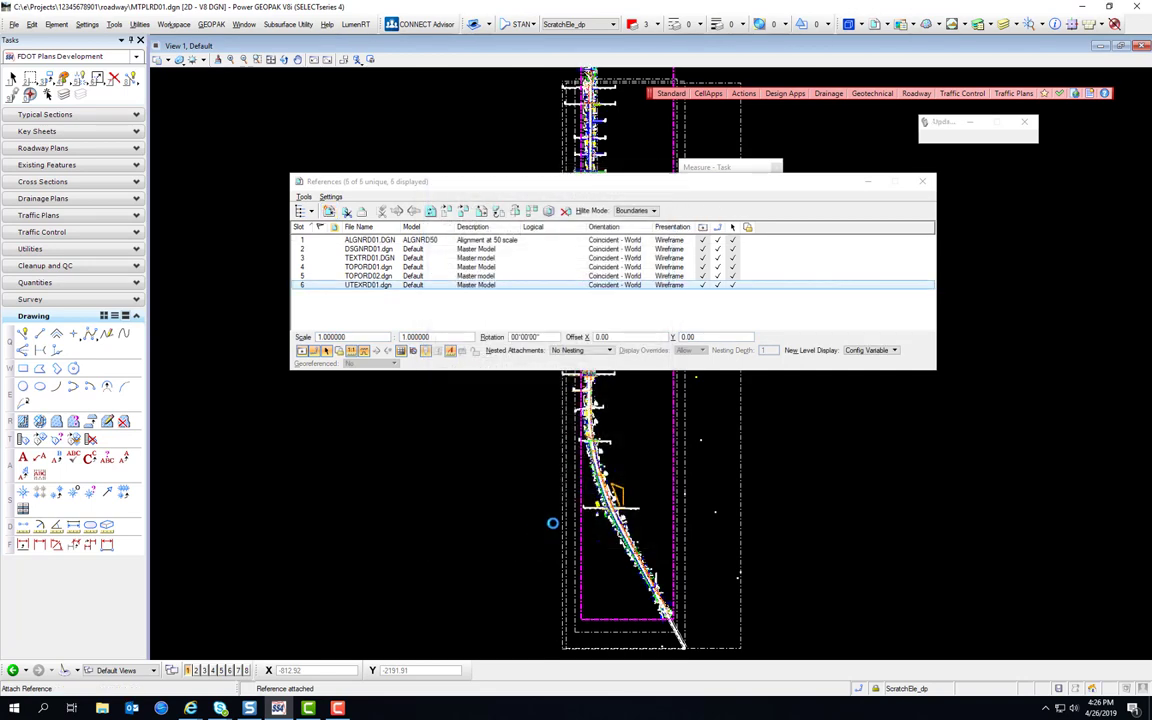
click(921, 185)
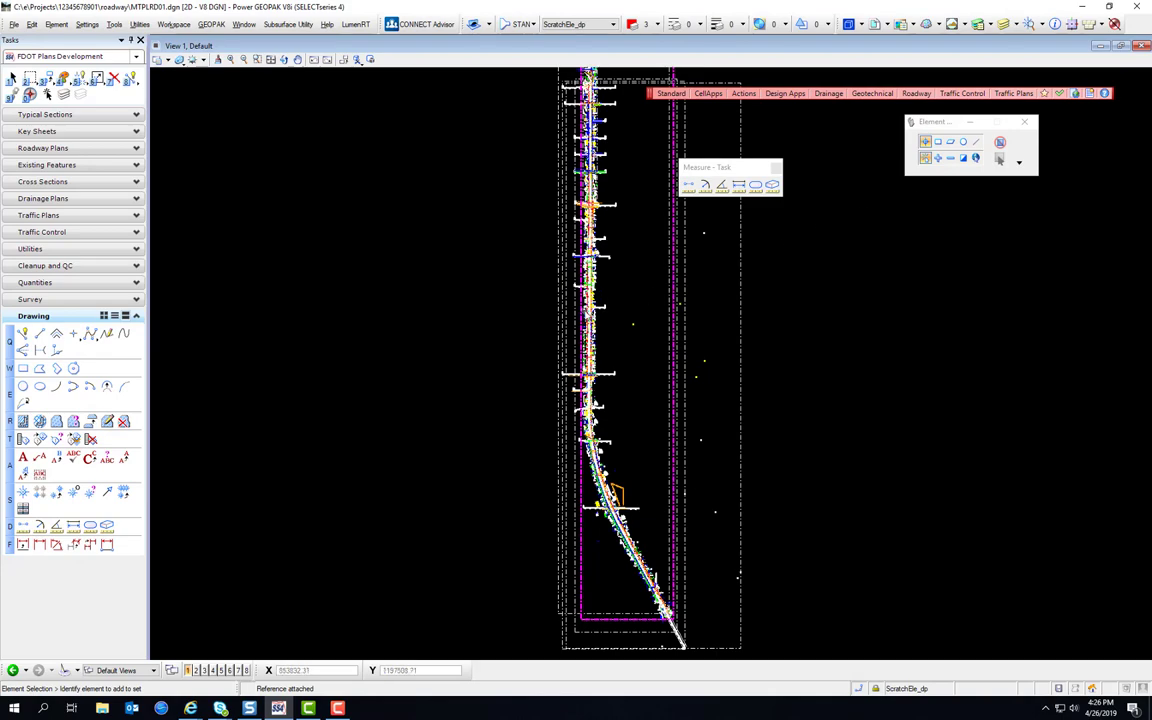
Examine the combined reference linework and labels along the roadway, including the 14th St and 17th St intersections.
scroll(530, 278, up, 6)
scroll(525, 220, up, 4)
scroll(525, 220, up, 3)
scroll(525, 220, down, 3)
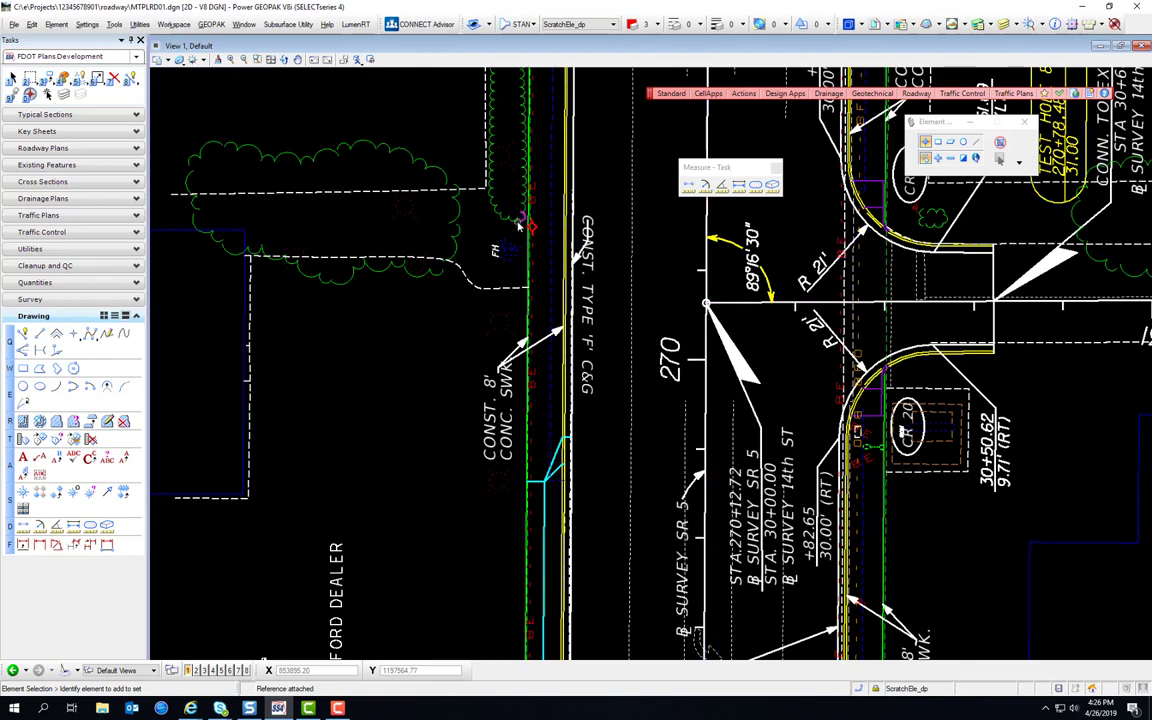
scroll(600, 310, down, 6)
scroll(664, 471, down, 3)
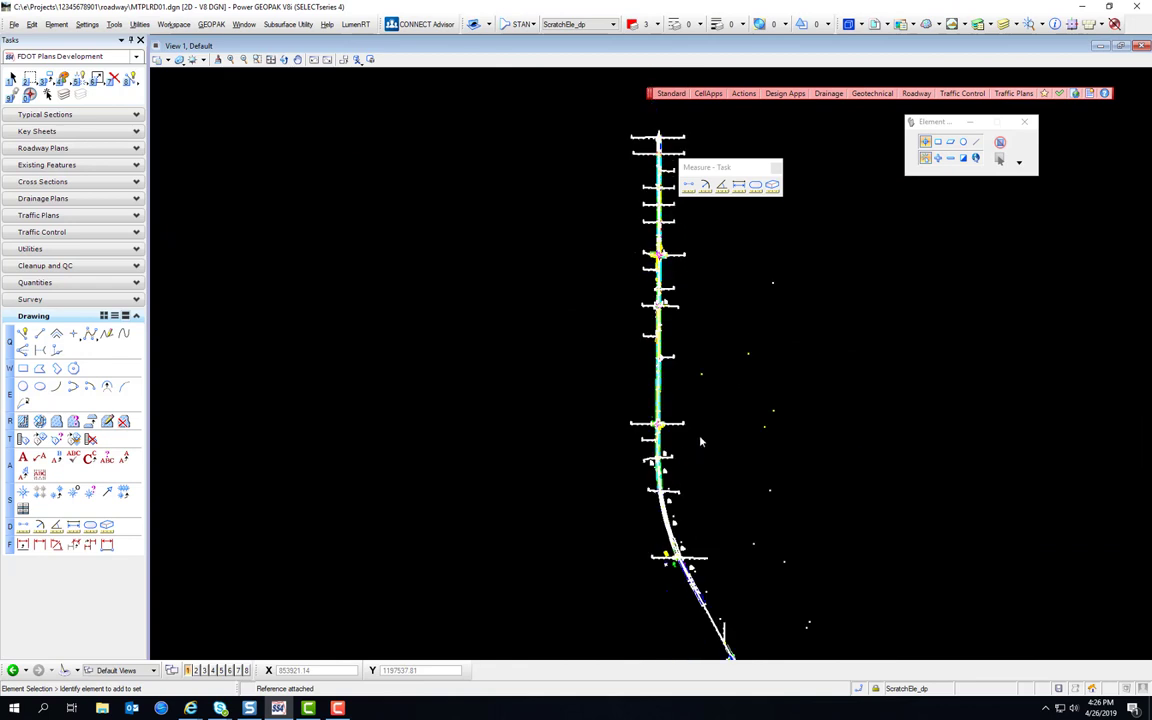
mouse_move(700, 441)
middle_down()
mouse_move(587, 378)
mouse_move(598, 400)
middle_up()
right_click(500, 196)
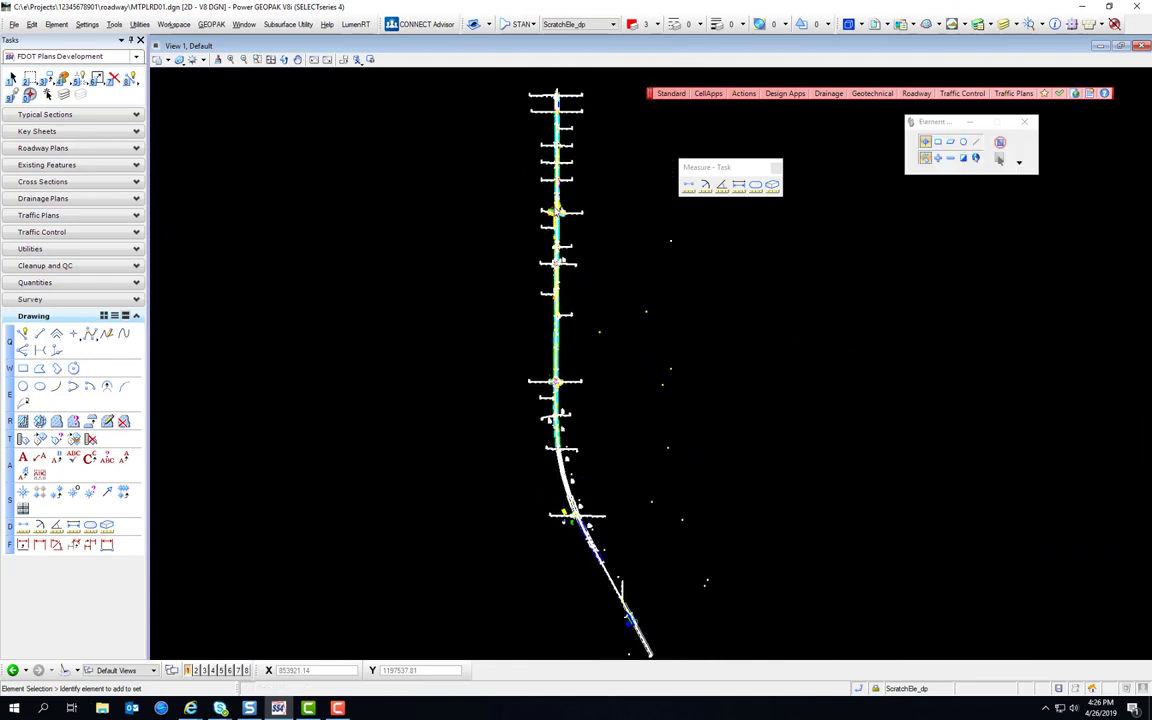
scroll(502, 193, up, 5)
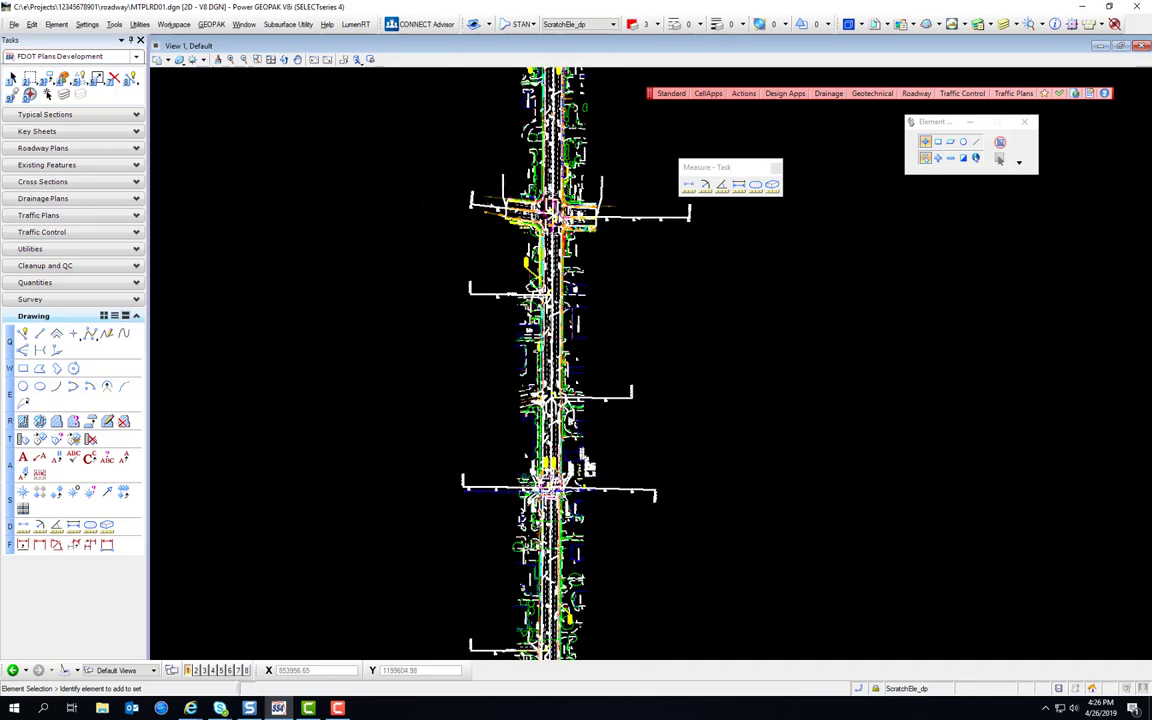
scroll(525, 188, up, 2)
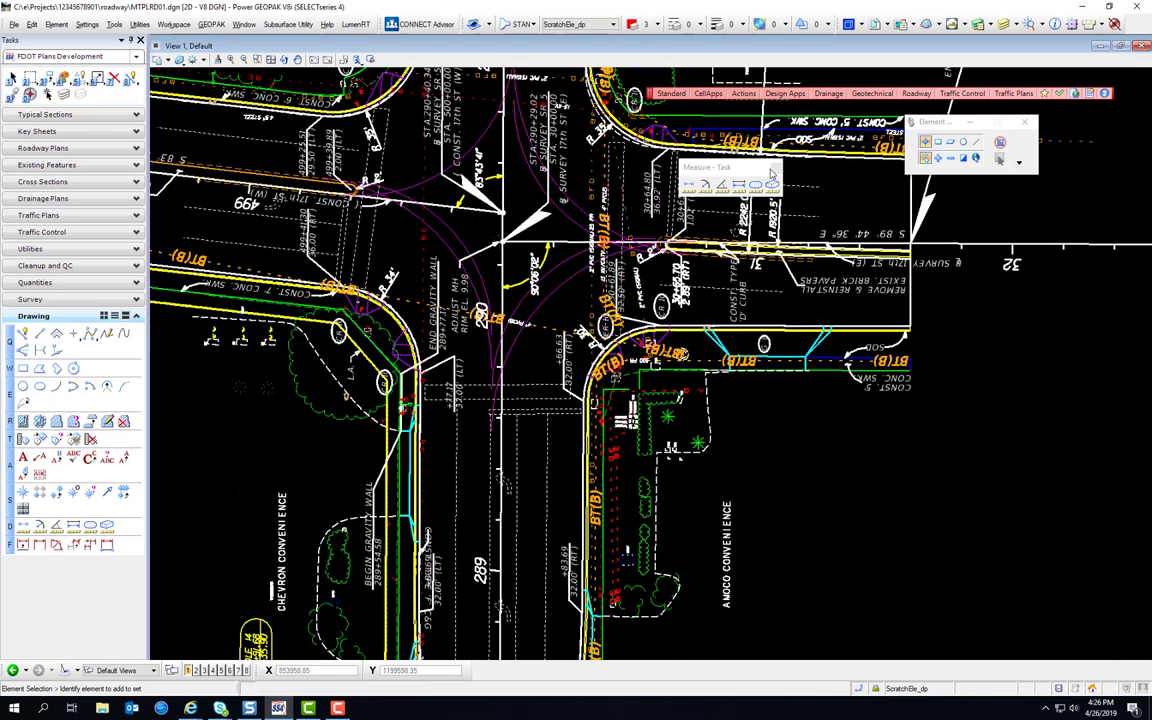
scroll(524, 187, up, 3)
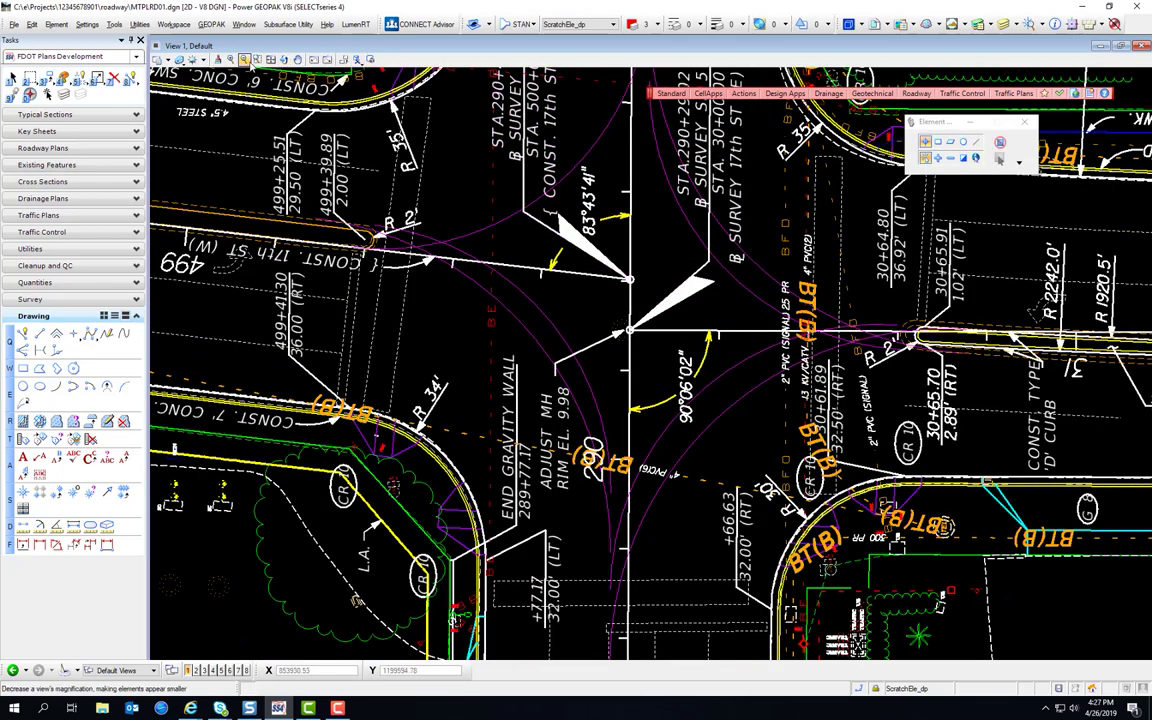
Rotate the view with the 2 Points method along the SR 5 survey baseline so the roadway runs horizontally at 17th St.
click(291, 59)
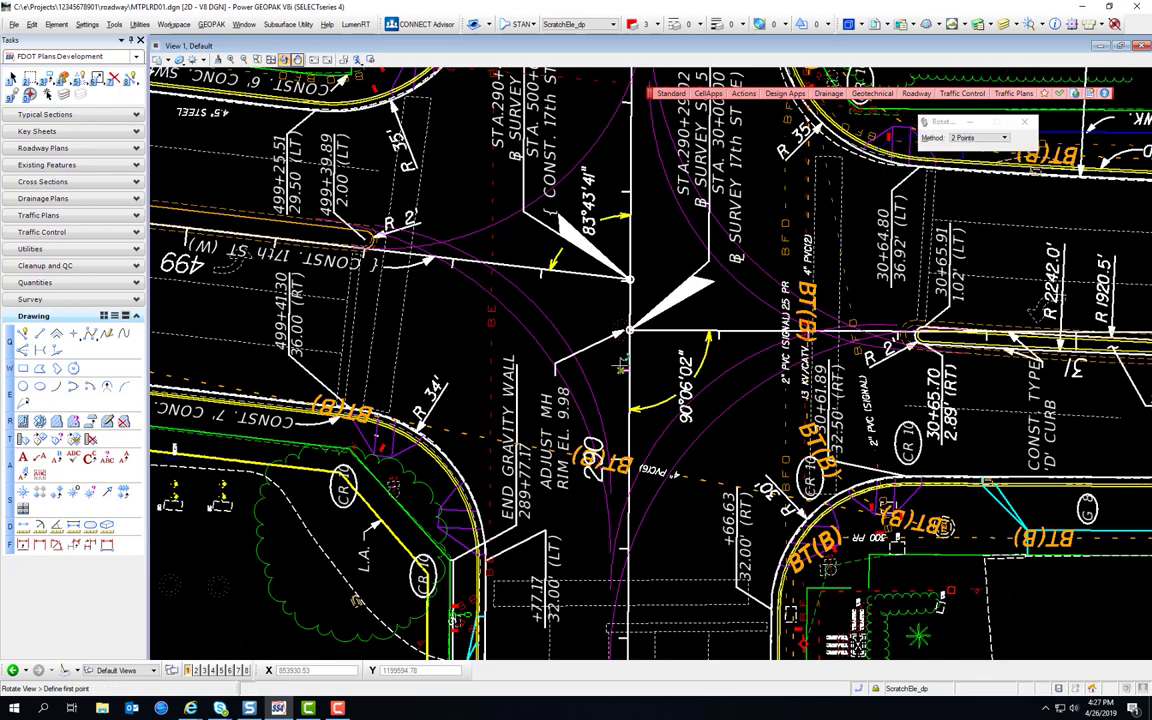
click(558, 328)
click(552, 168)
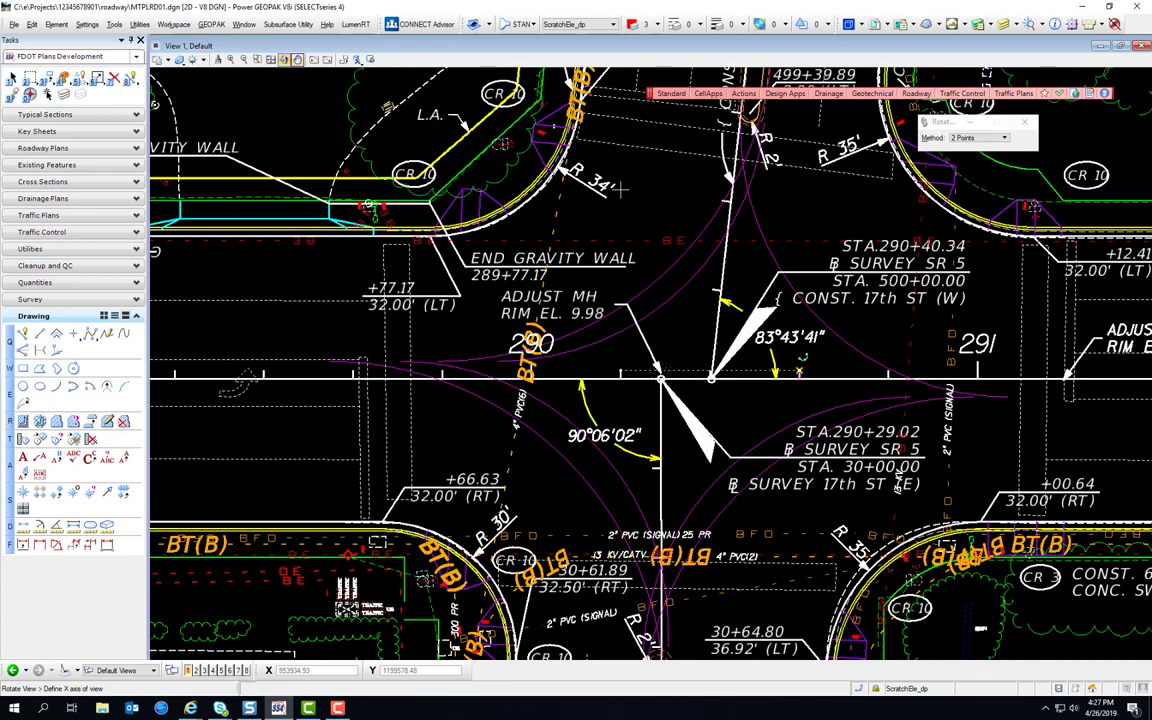
right_click(587, 190)
scroll(727, 362, down, 2)
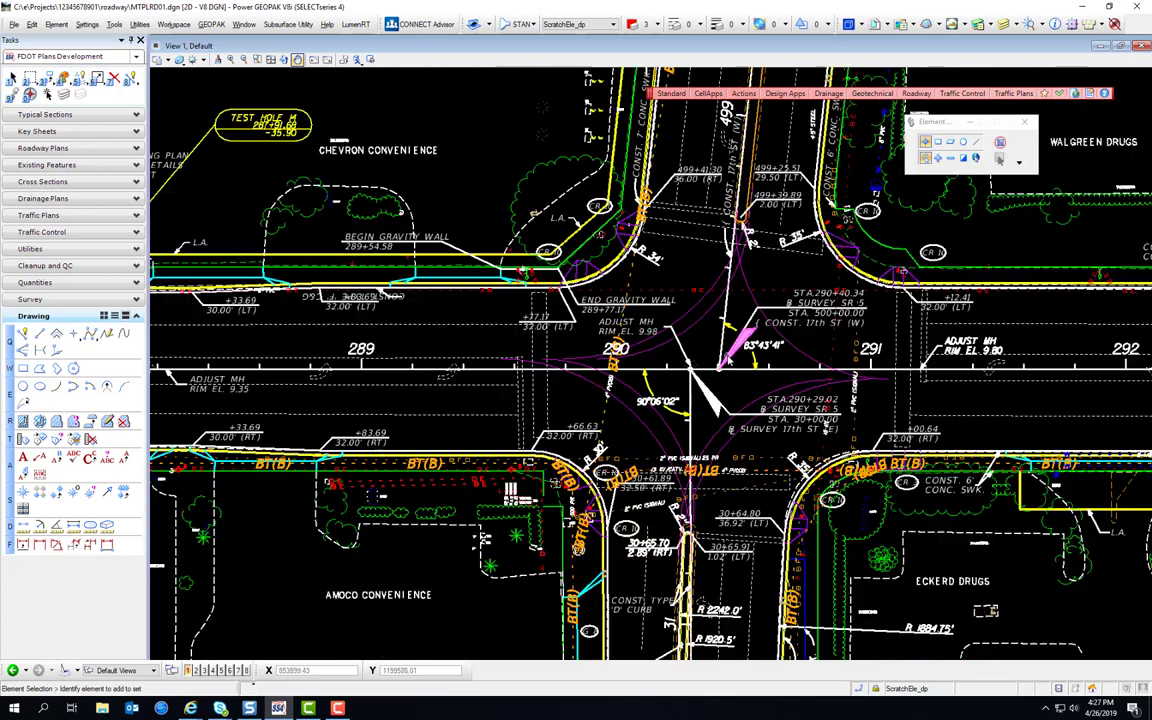
scroll(727, 362, down, 2)
middle_drag(727, 362, 655, 378)
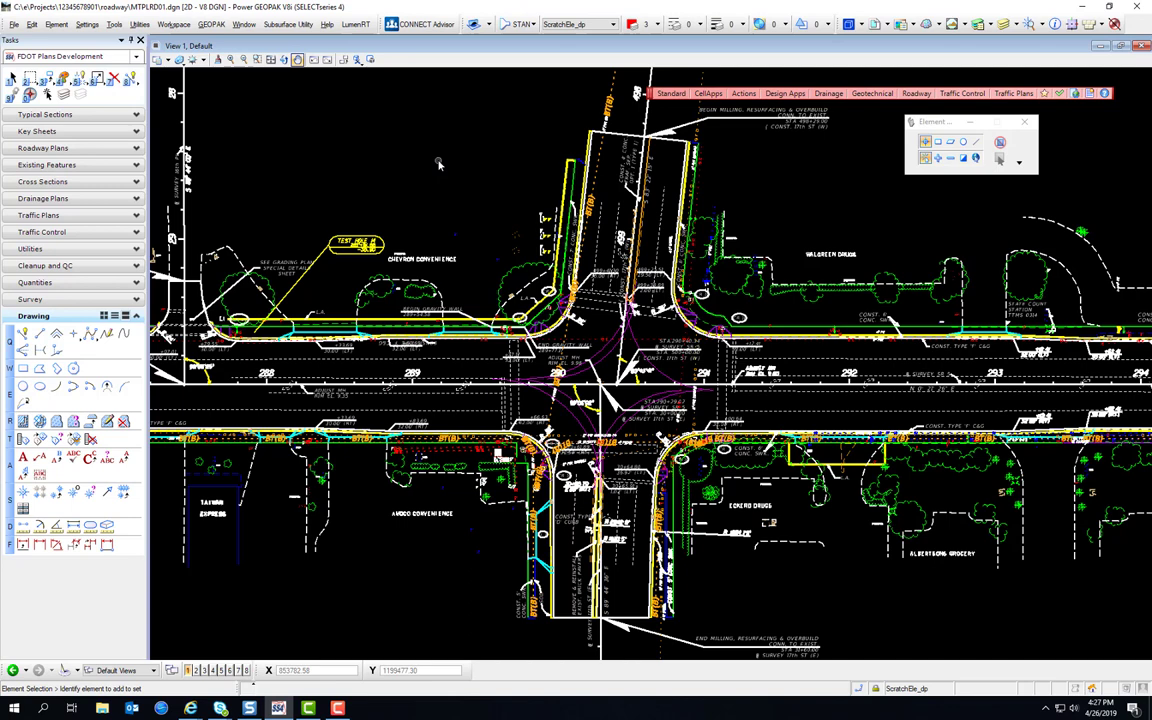
Create and open a Plan Sheet file, PLANRD, with sequence number 999 in the project's roadway folder.
click(744, 93)
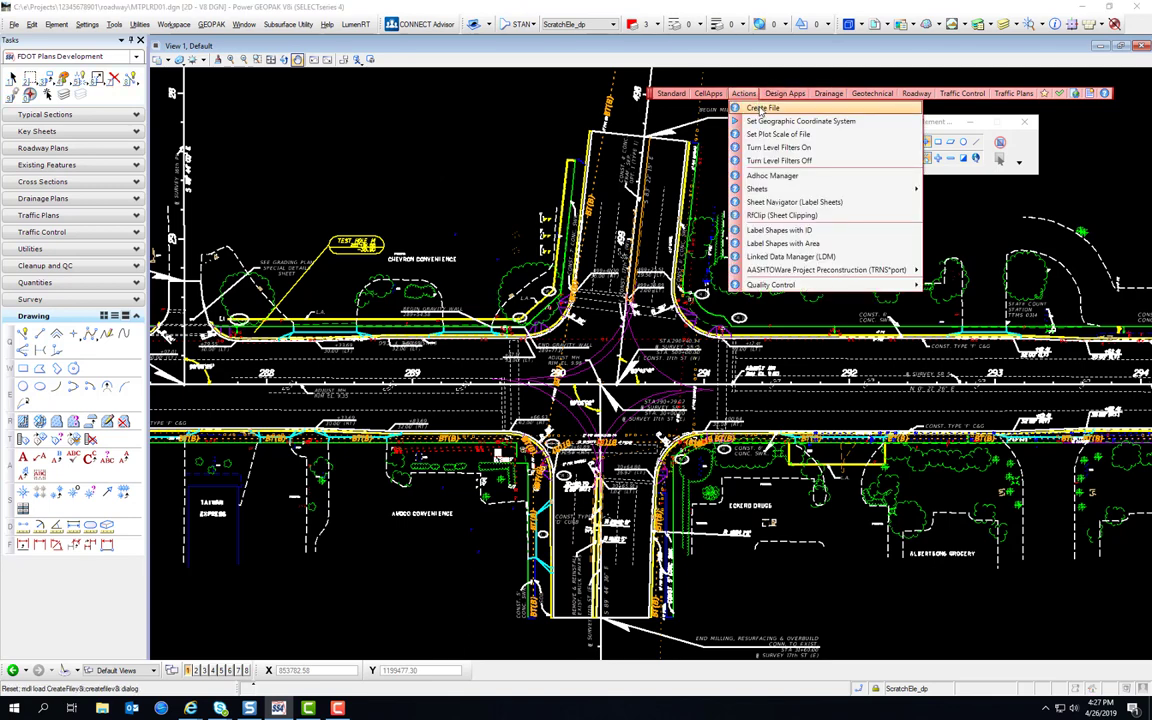
click(762, 108)
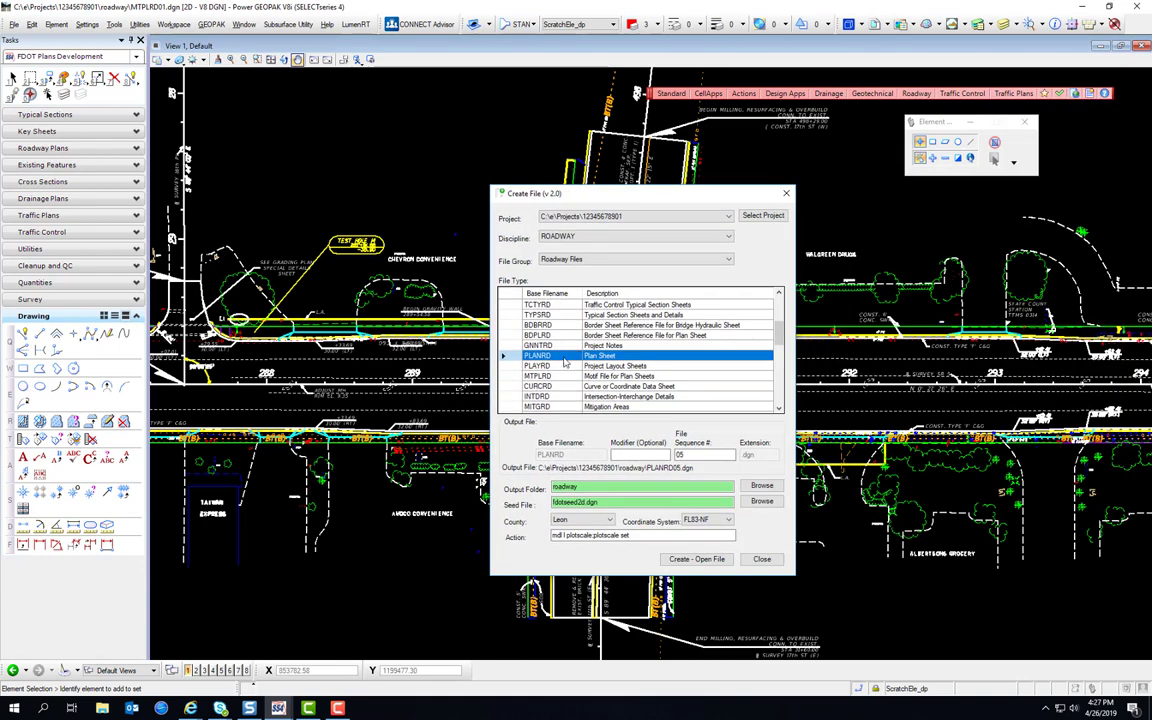
key(Tab)
key(Tab)
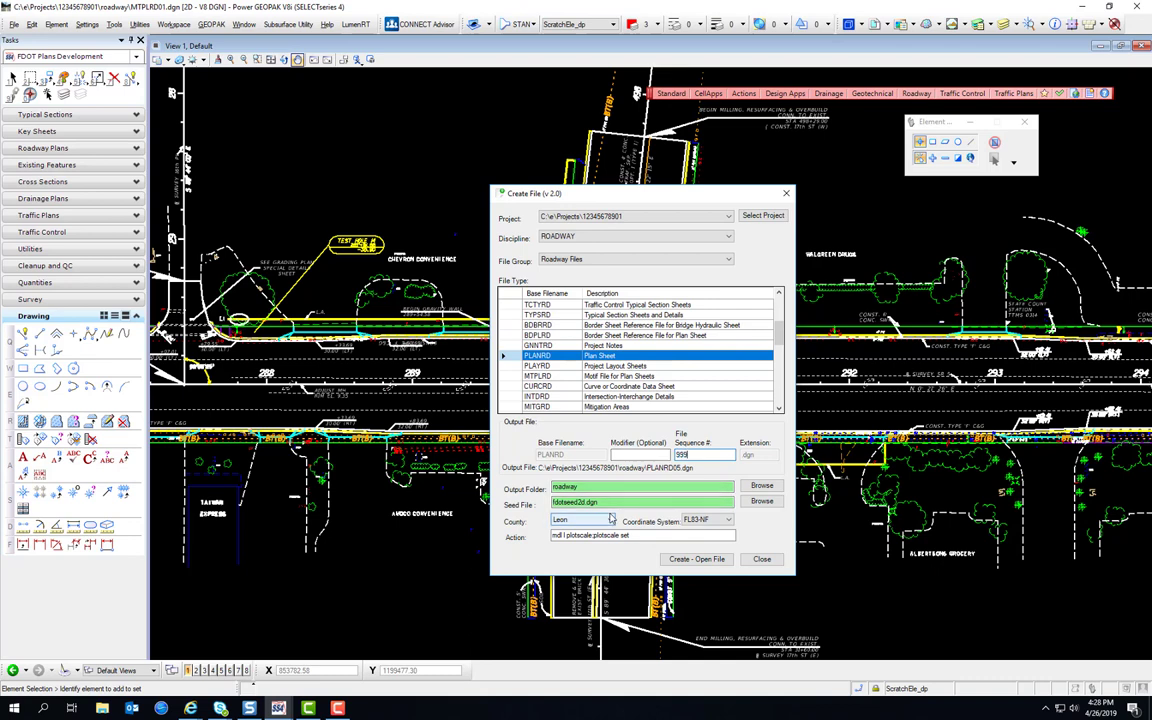
key(Tab)
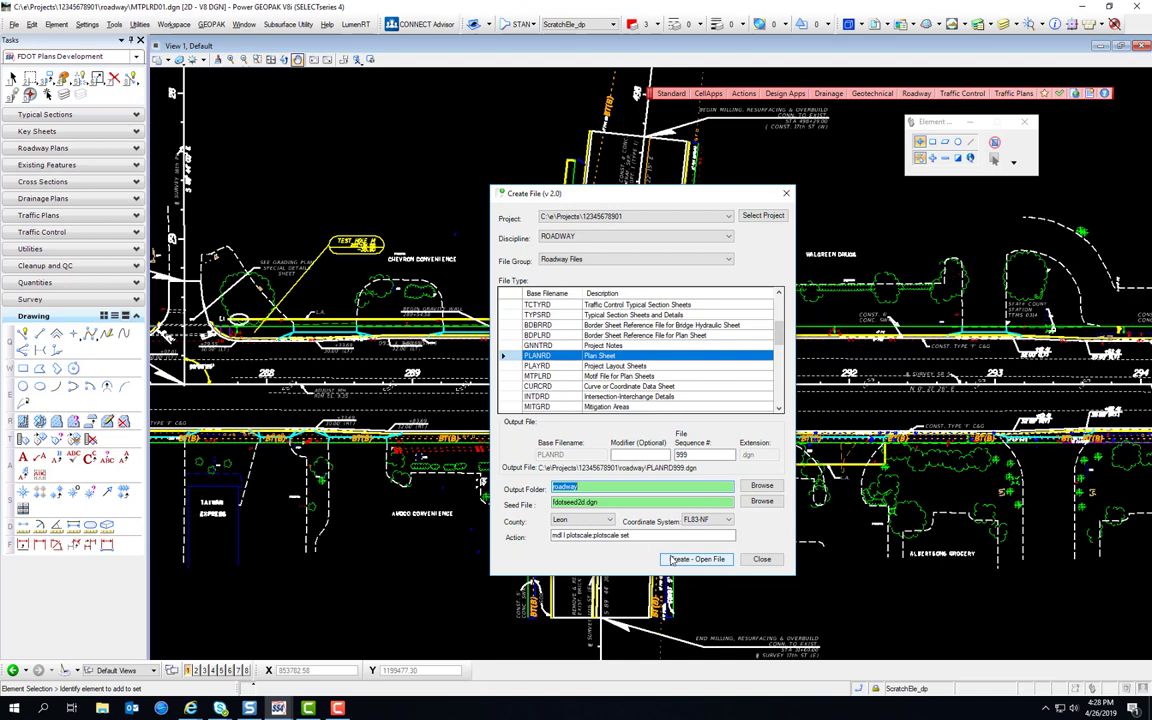
click(676, 561)
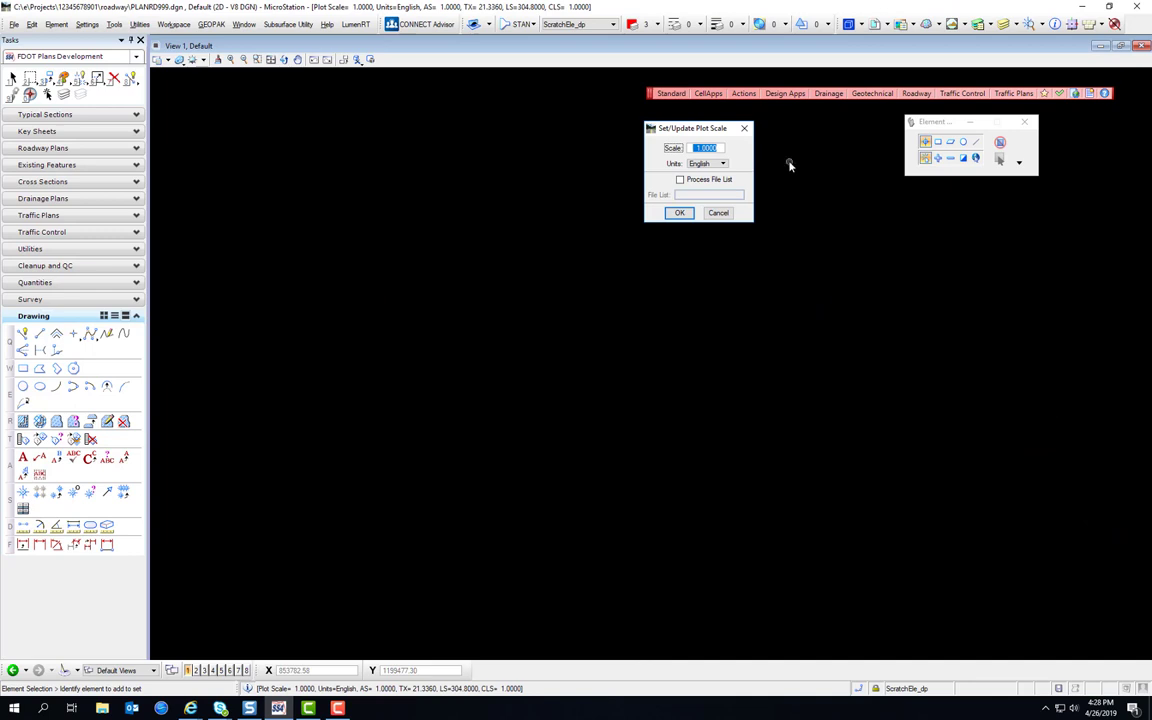
Set the new plan sheet file's plot scale to 50 and its drawing scale to 1:50.
text(50)
key(Tab)
key(Return)
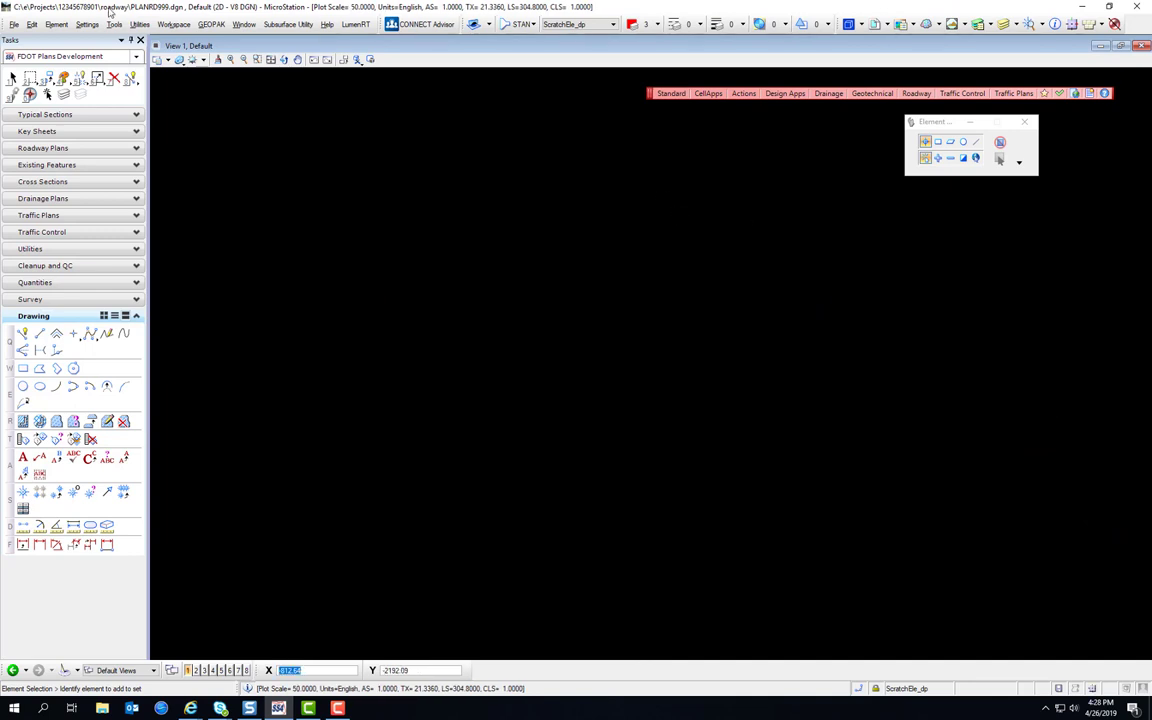
click(87, 24)
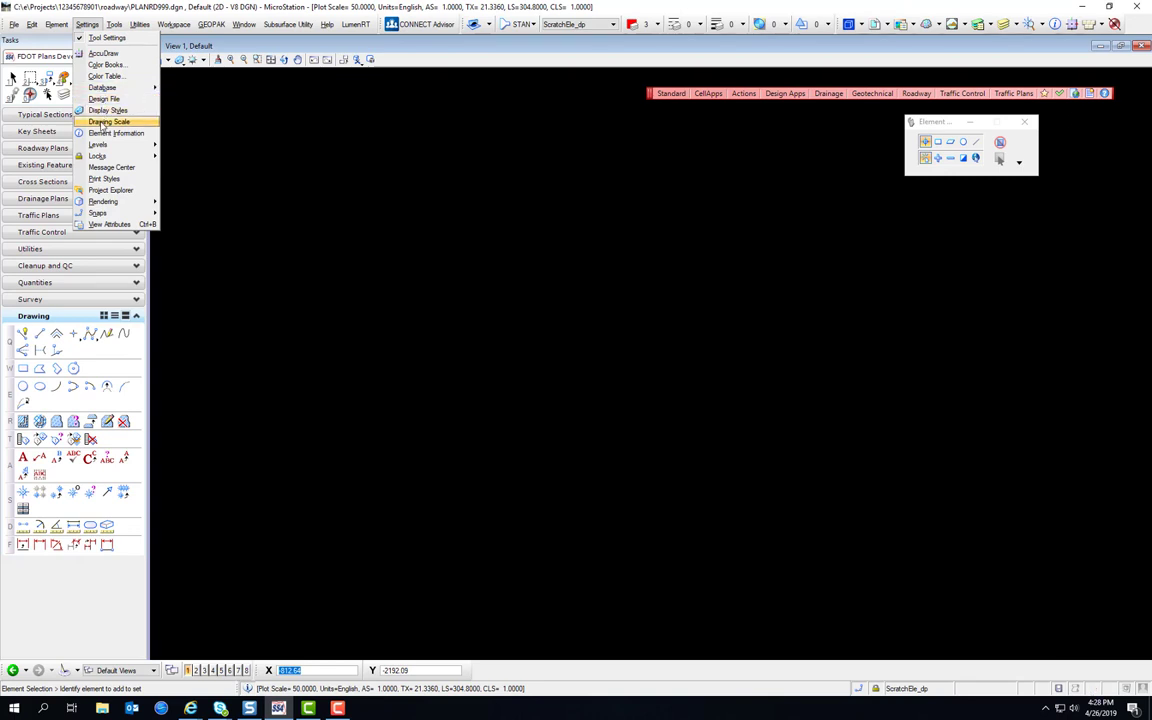
click(108, 121)
click(1112, 307)
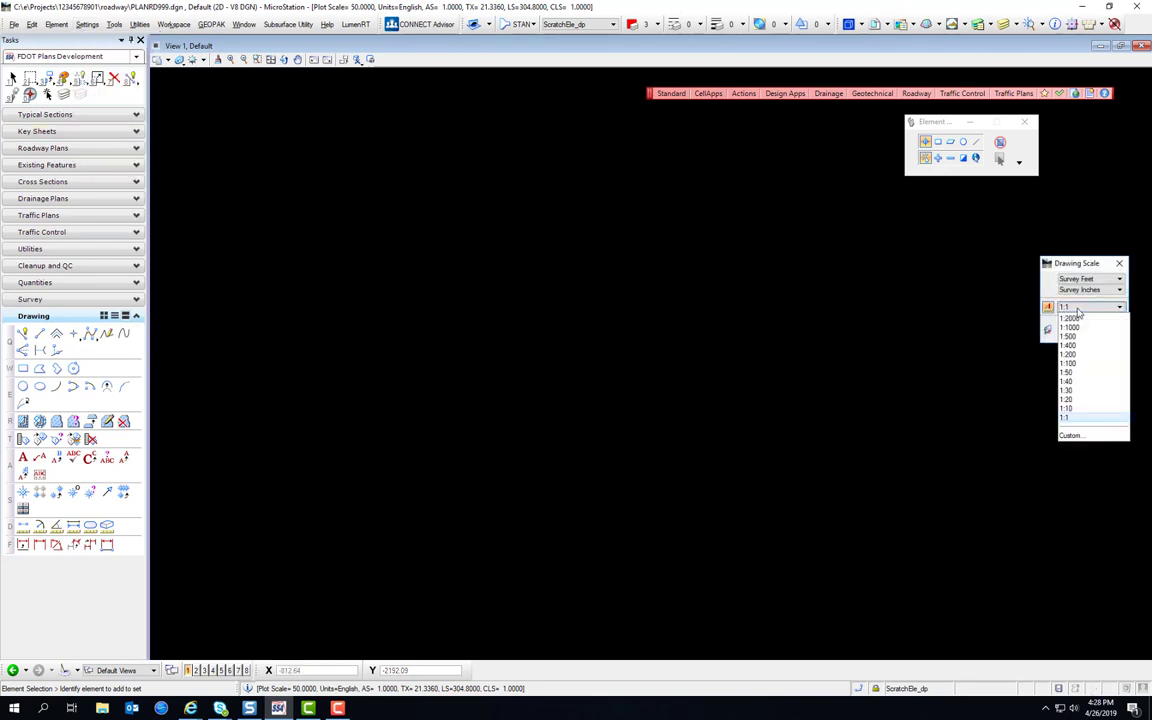
click(1081, 374)
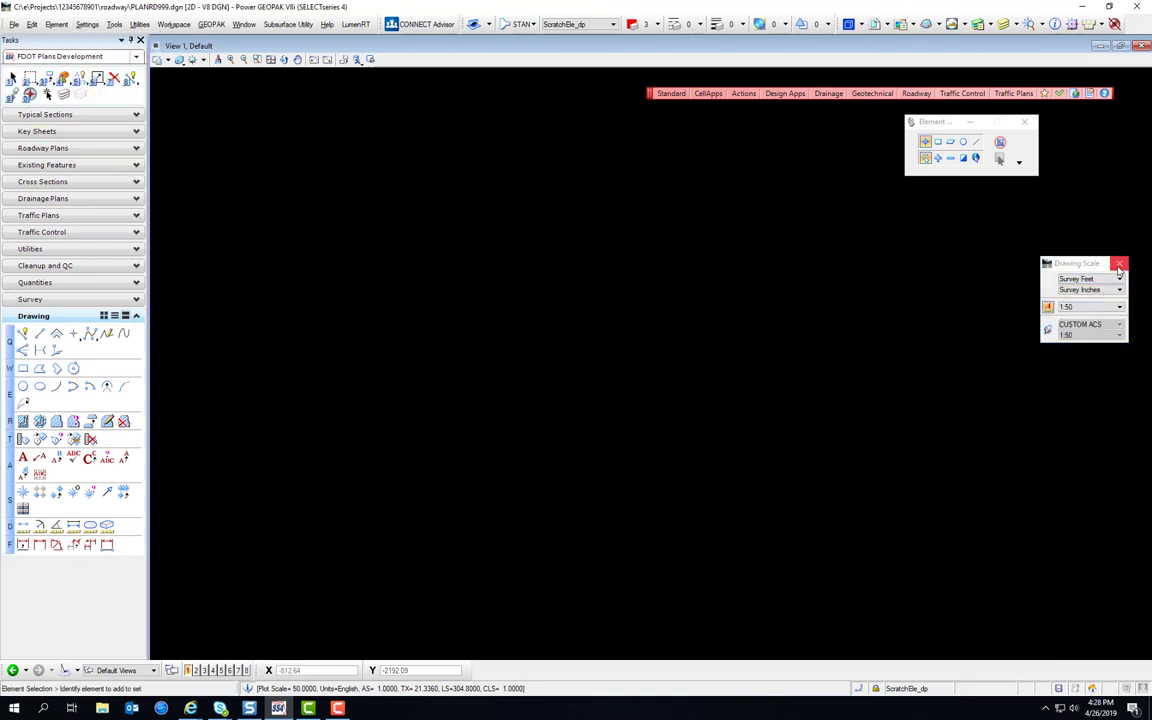
click(1119, 263)
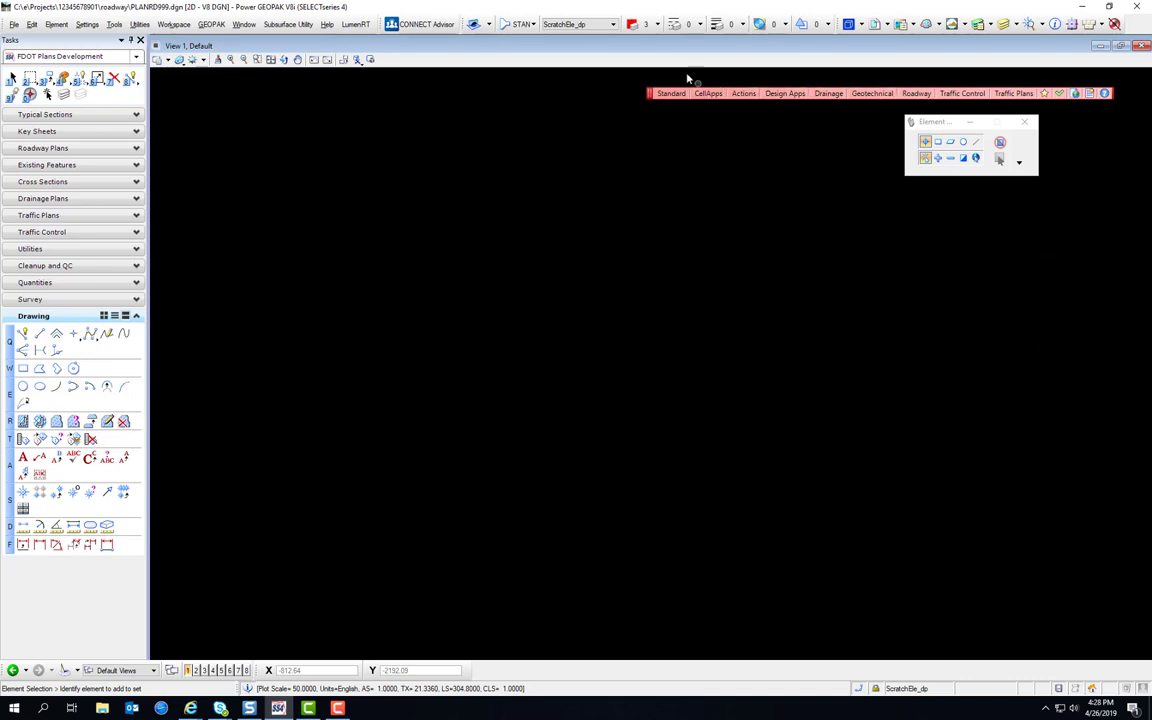
Attach MTPLRD01.dgn from the roadway folder as a reference, using its Default model, Coincident - World orientation and No Nesting.
click(864, 25)
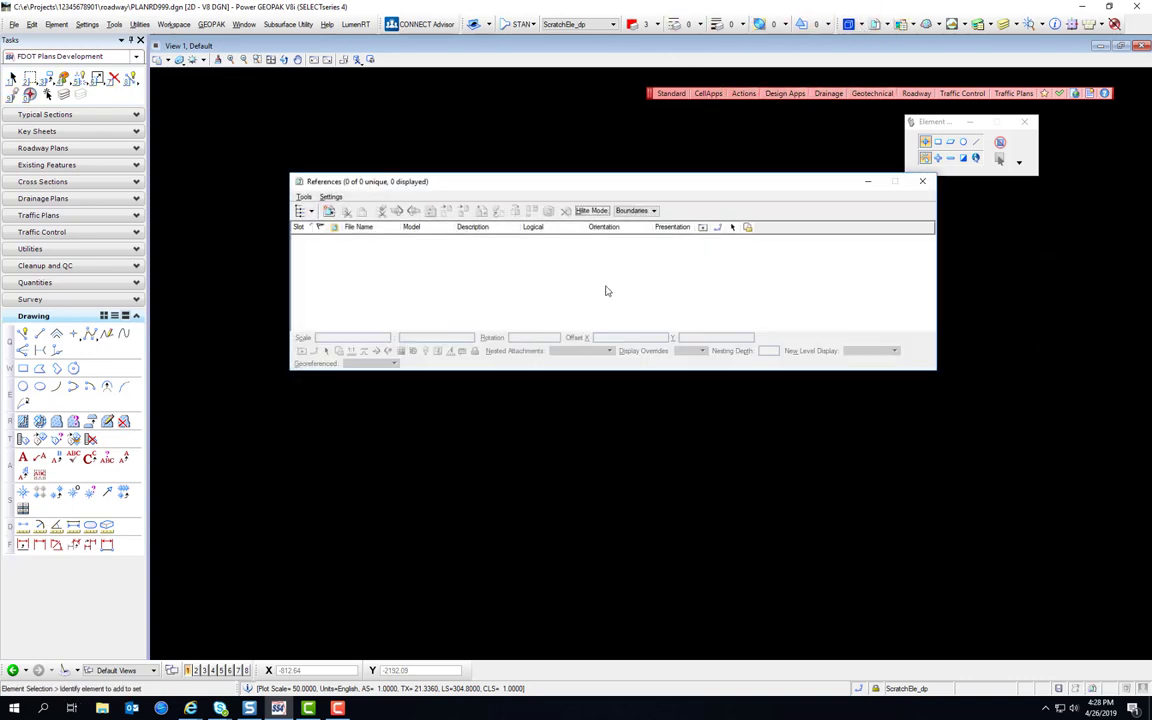
click(329, 211)
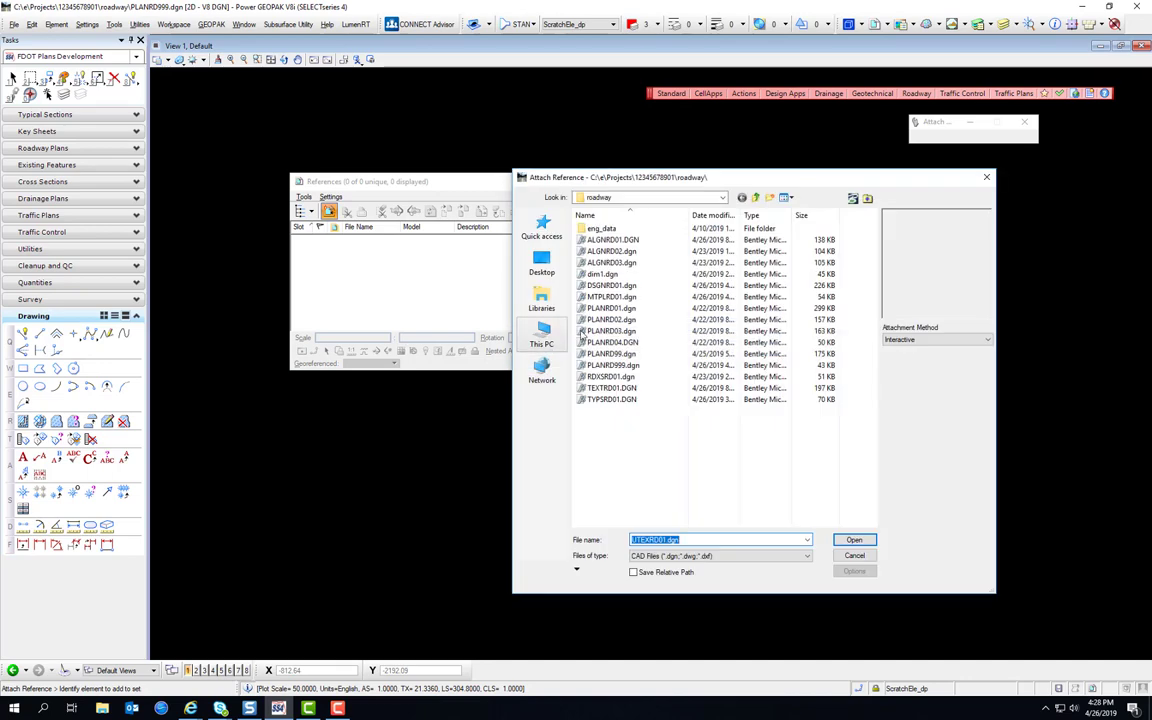
key(Return)
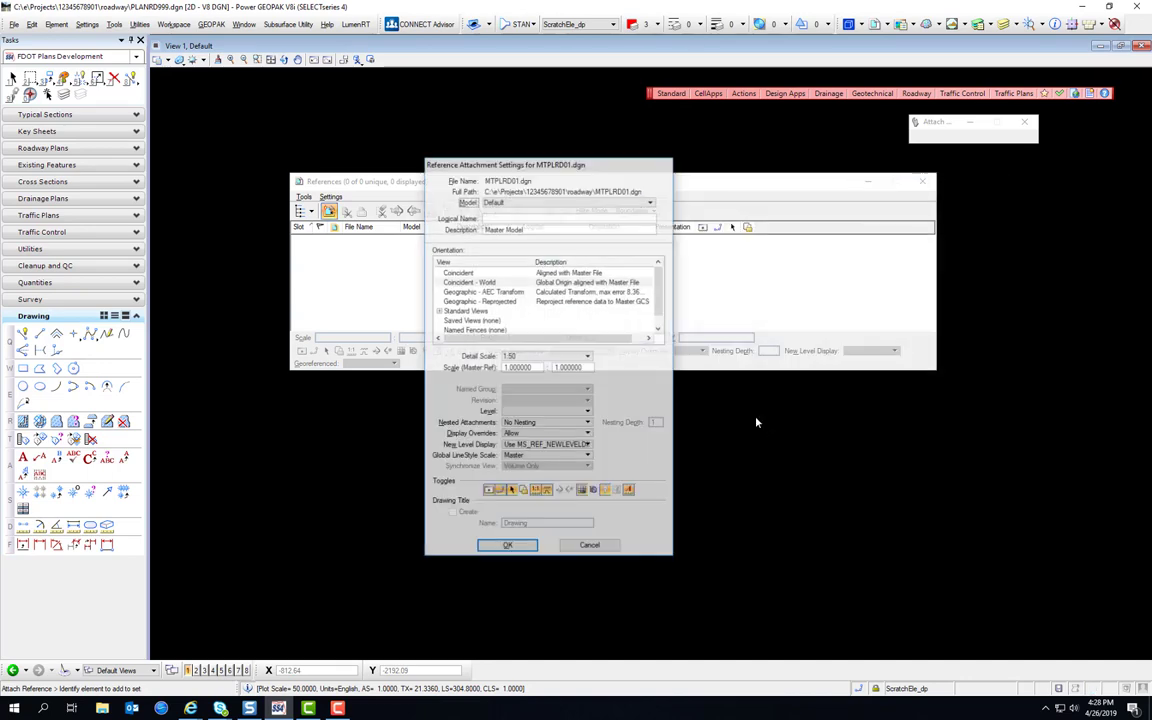
key(Return)
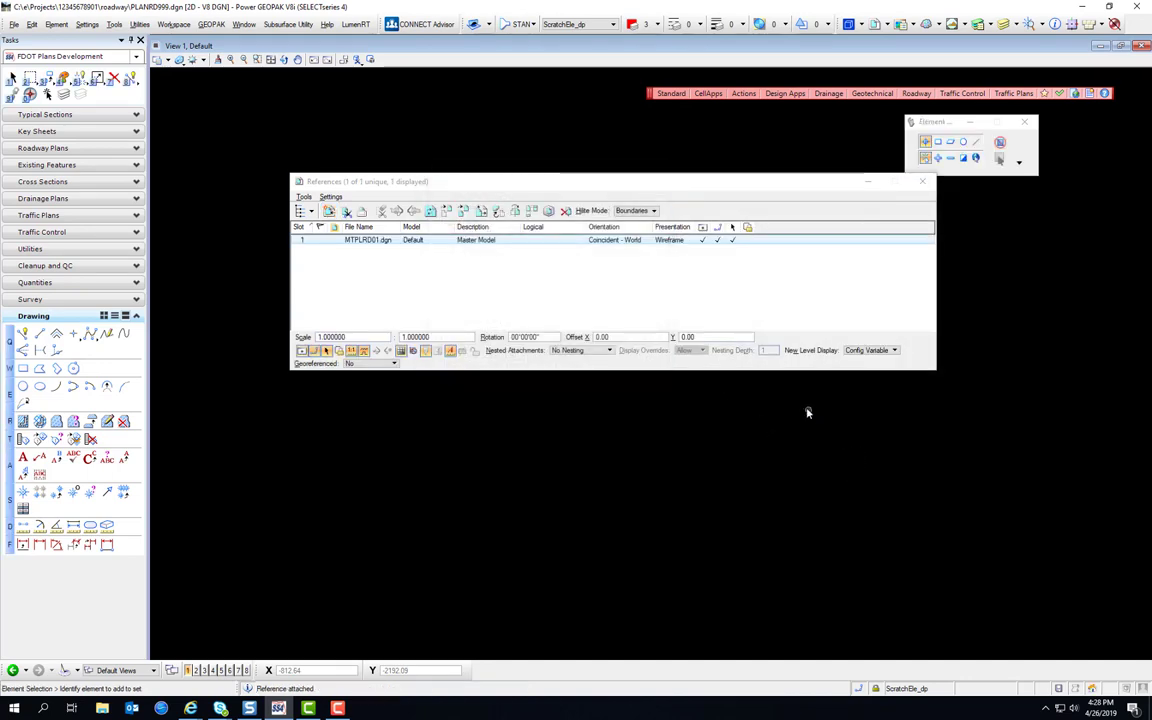
Set the MTPLRD01.dgn reference's nested attachments to Live Nesting, fit the view to all files and close the References list.
click(271, 60)
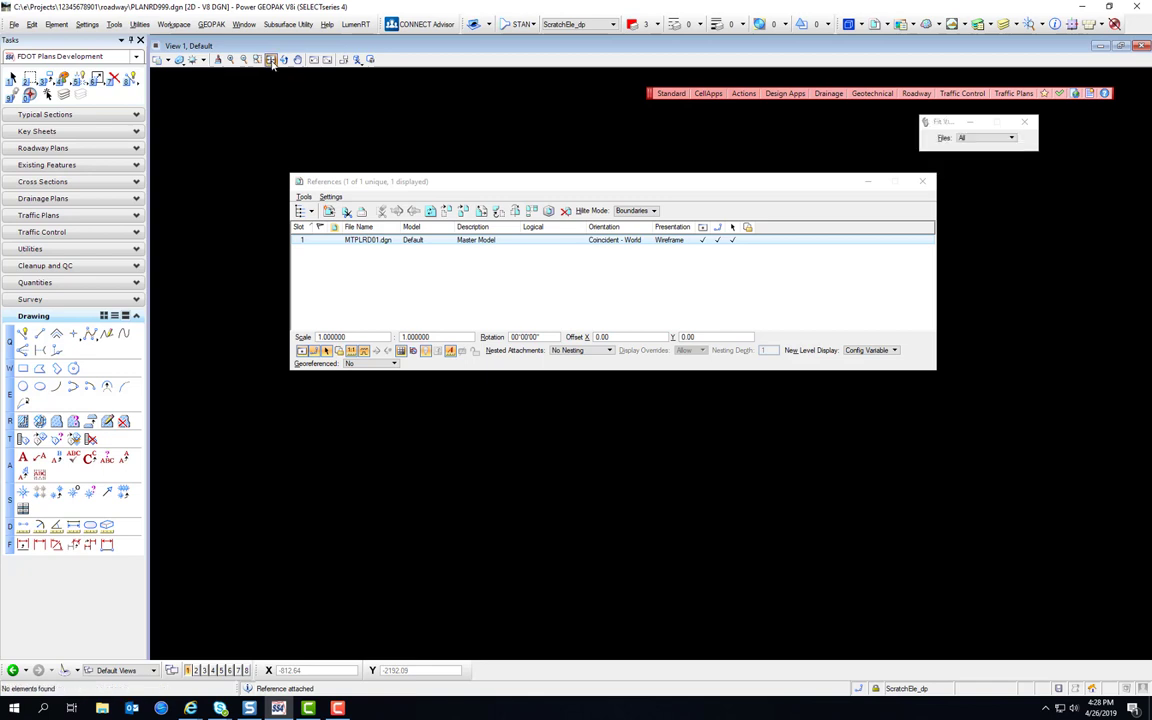
click(566, 119)
drag(720, 187, 798, 351)
right_click(455, 400)
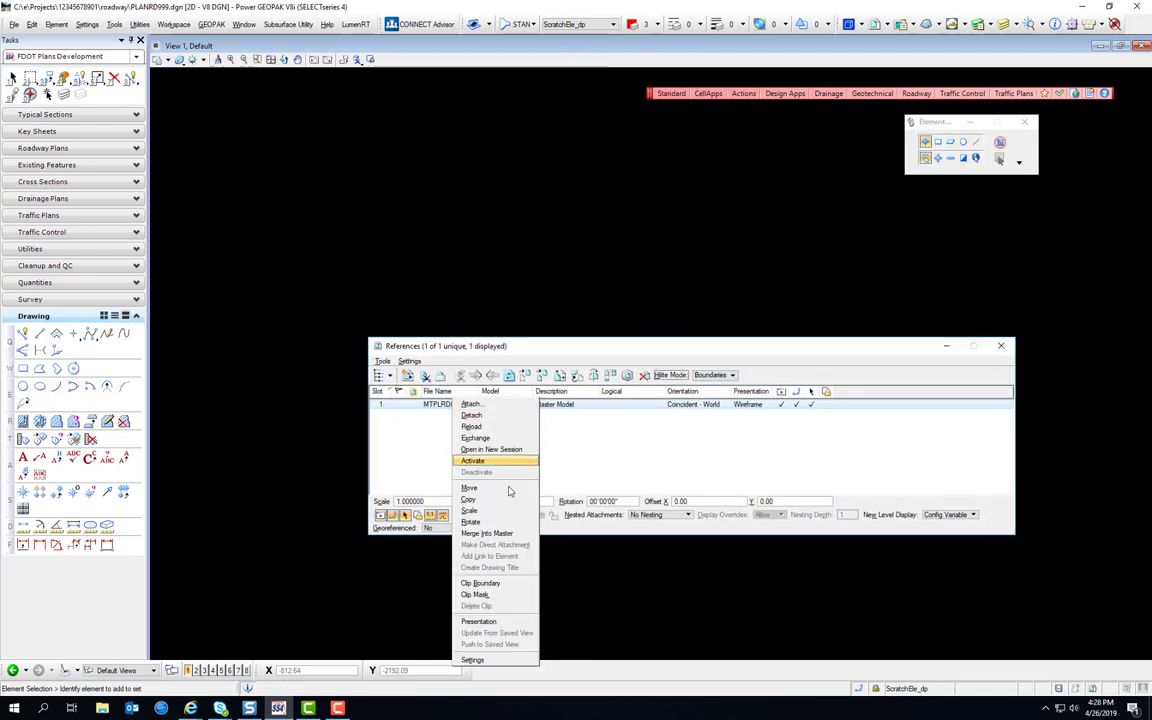
click(498, 661)
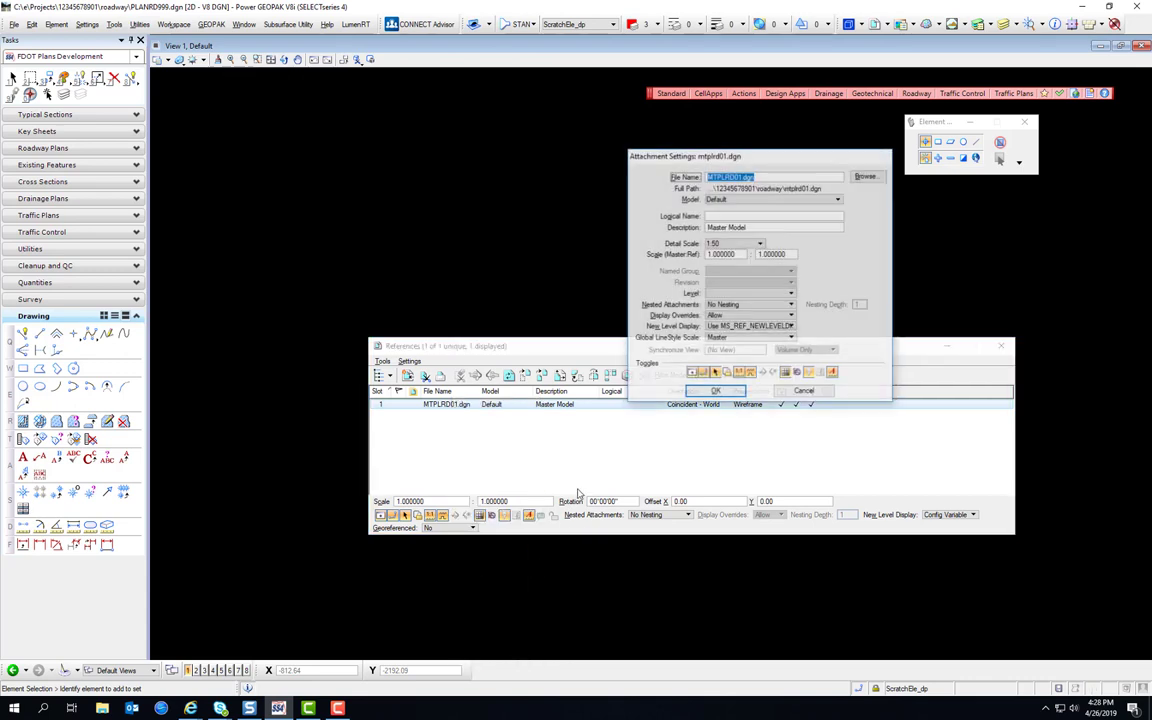
click(737, 305)
click(738, 317)
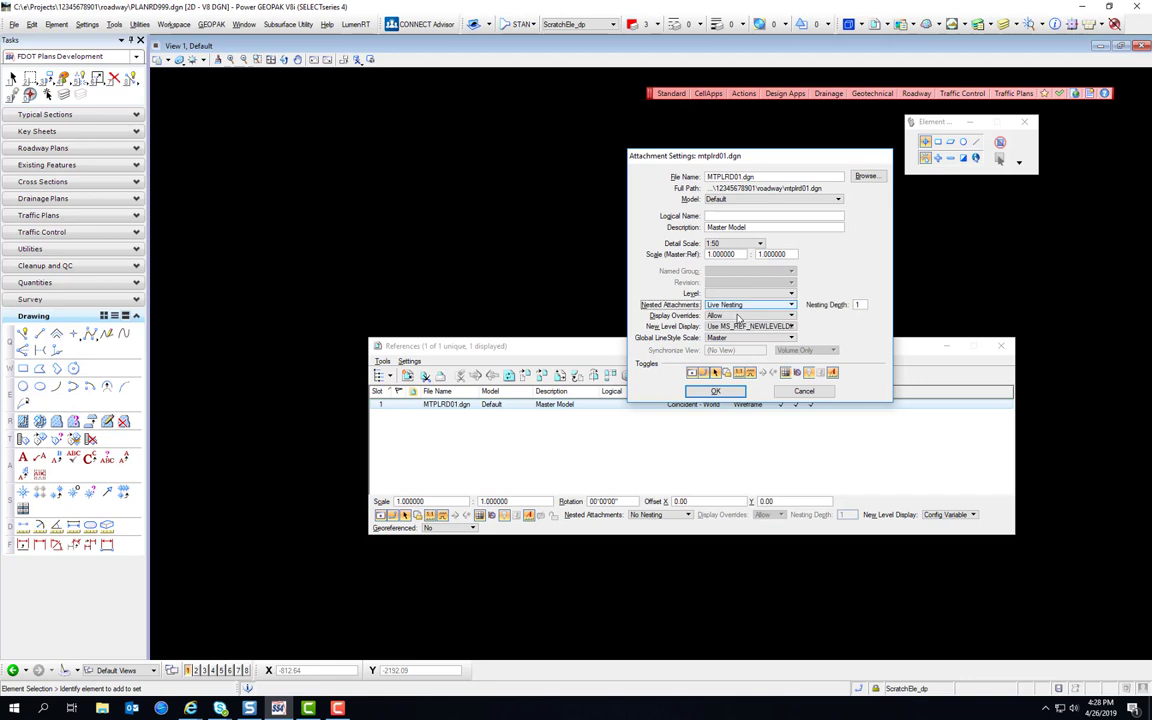
click(715, 391)
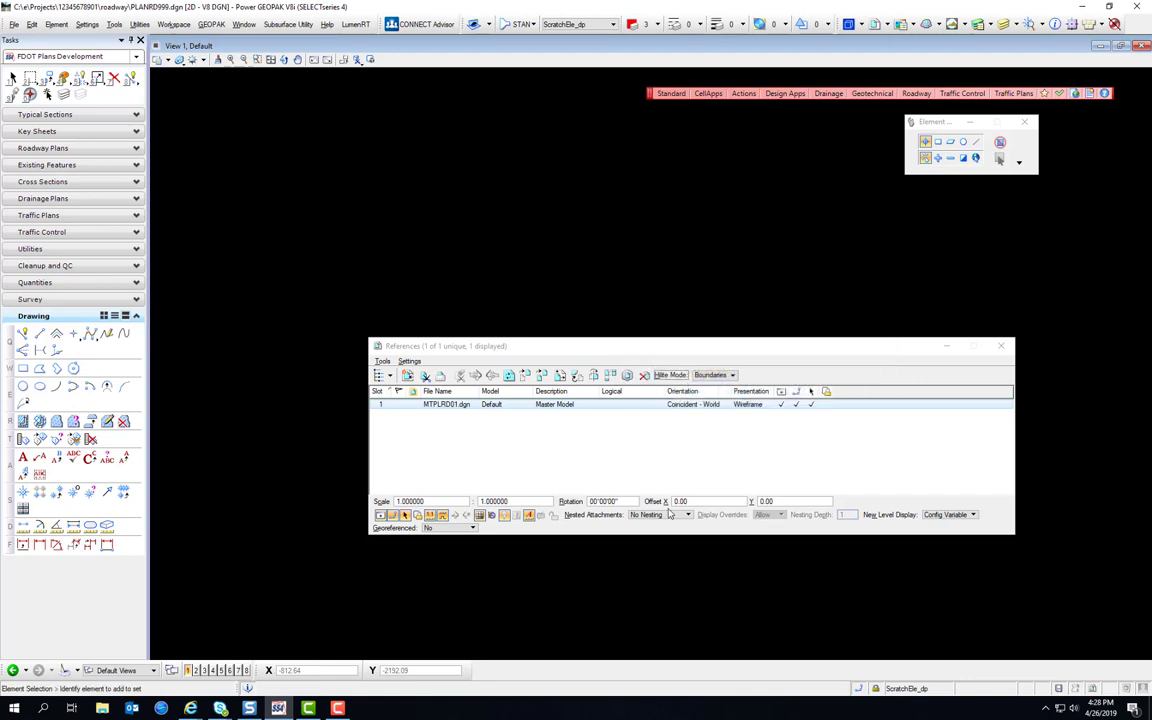
click(660, 515)
click(660, 525)
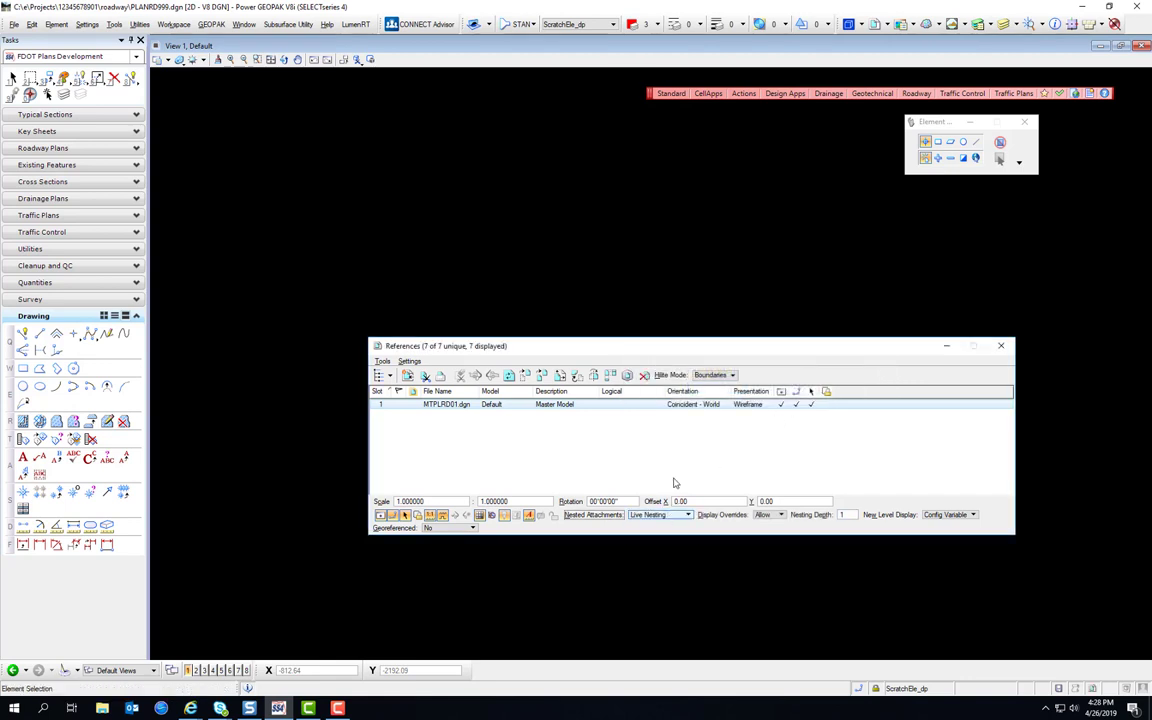
click(270, 60)
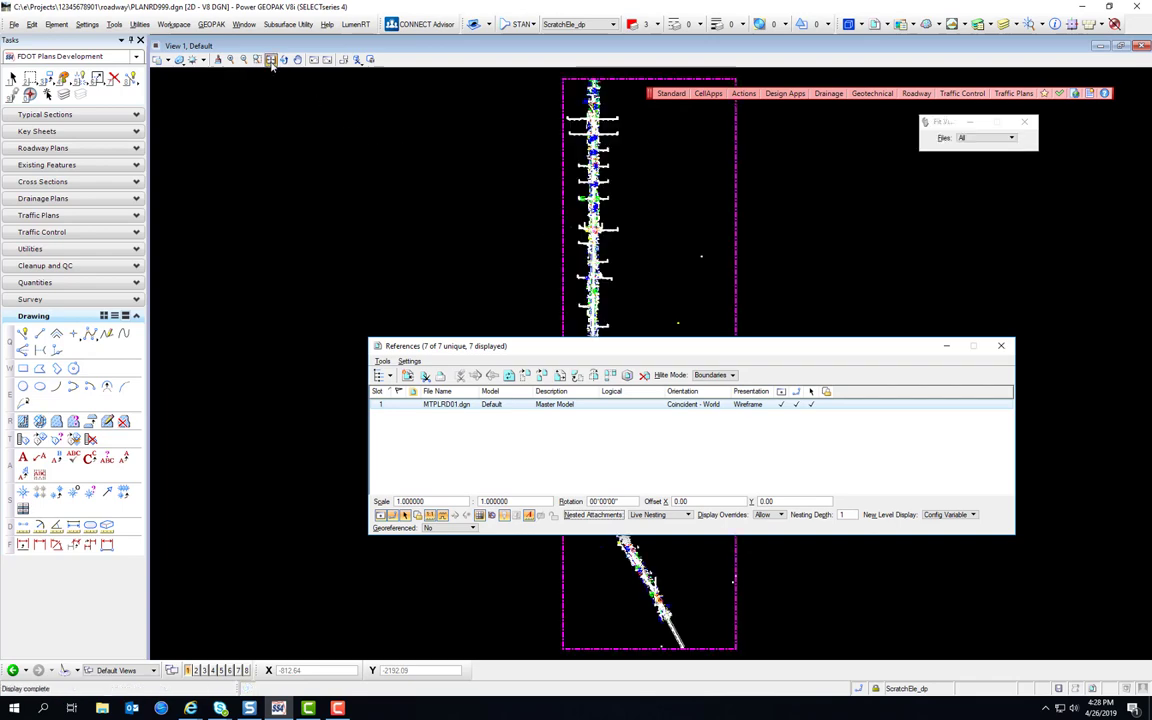
click(1001, 345)
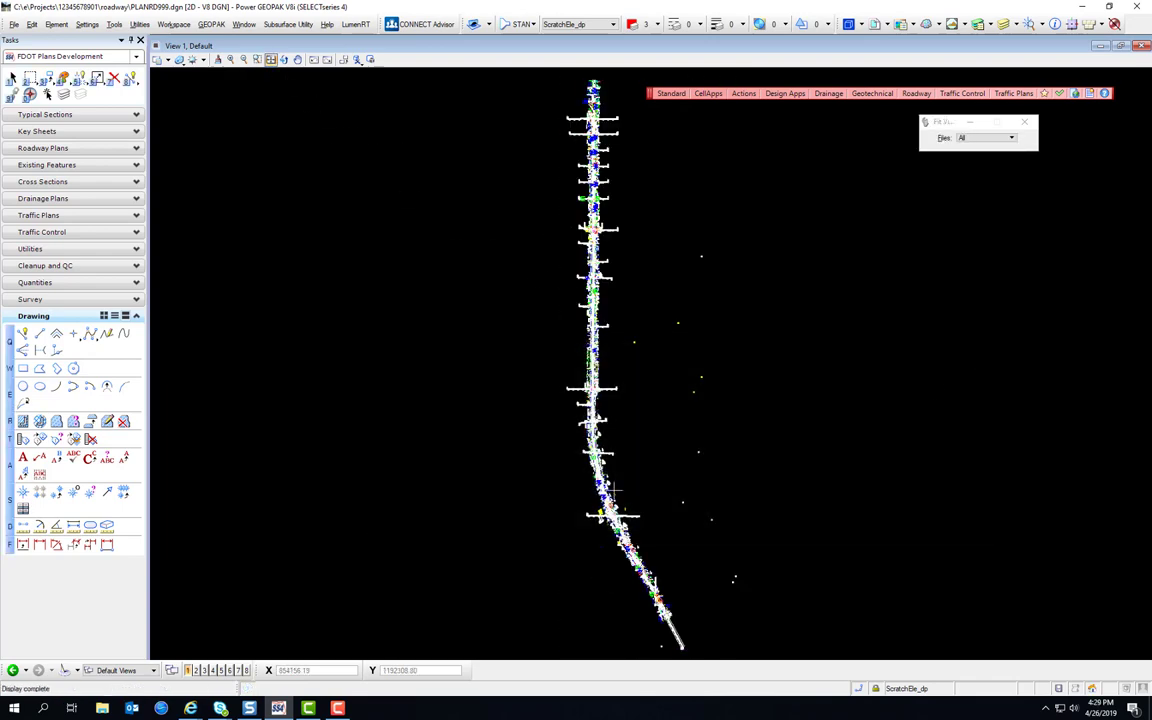
Examine the nested reference linework and labels along the roadway, from around station 261 to the 17th St intersection.
scroll(537, 338, up, 5)
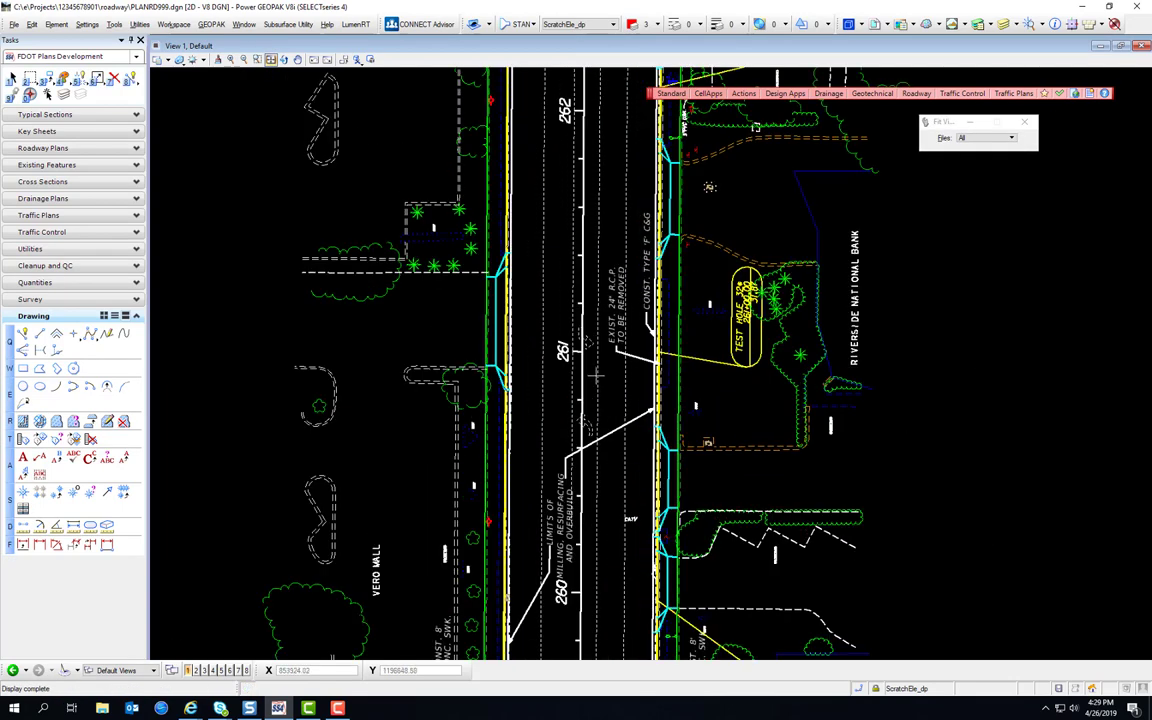
scroll(557, 315, up, 2)
scroll(553, 318, down, 6)
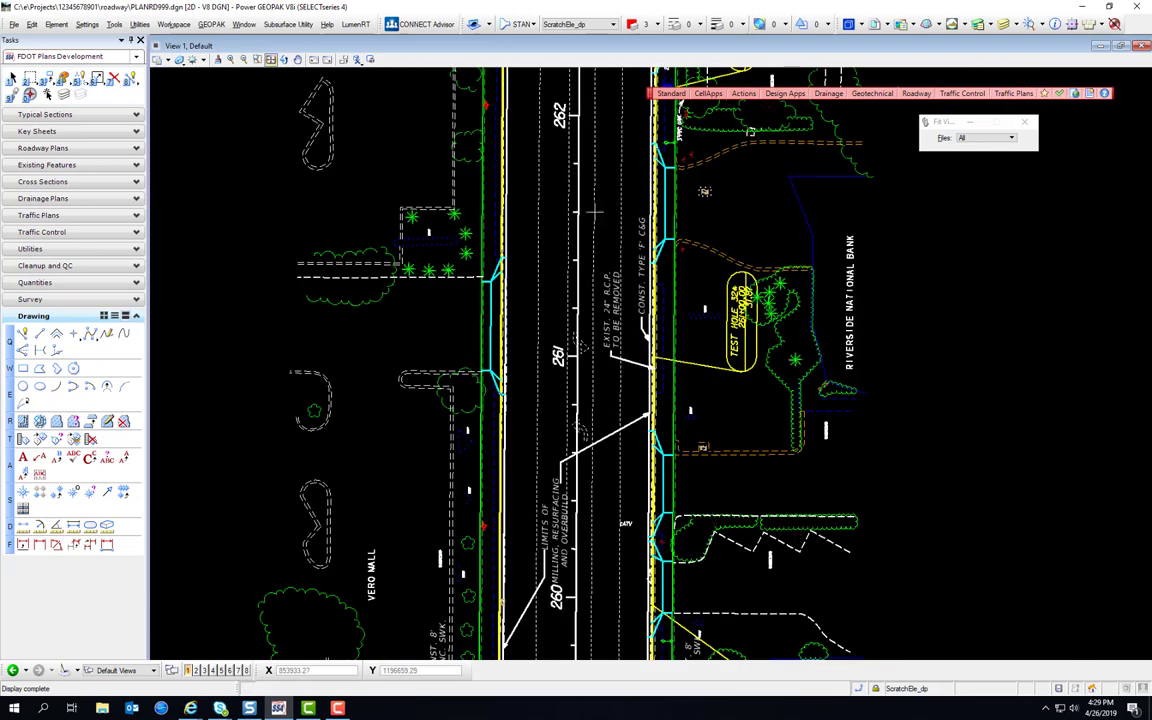
mouse_move(600, 450)
middle_down()
mouse_move(600, 135)
mouse_move(600, 325)
mouse_move(600, 165)
middle_up()
scroll(590, 371, up, 5)
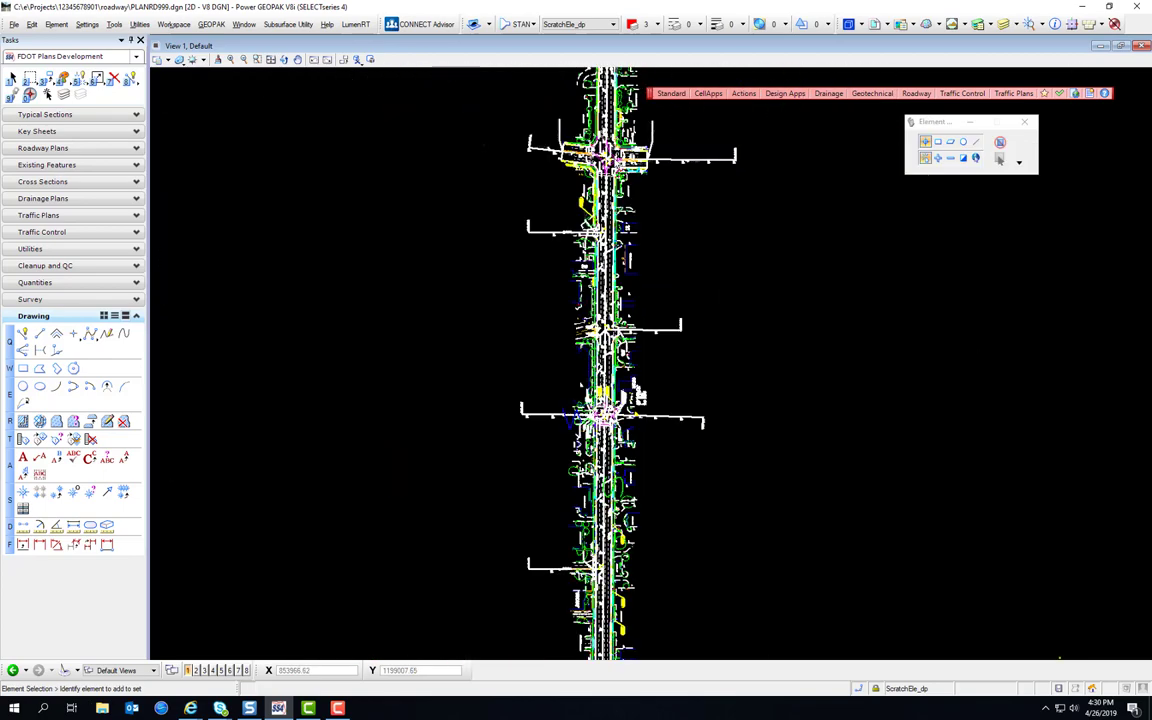
middle_drag(726, 198, 726, 428)
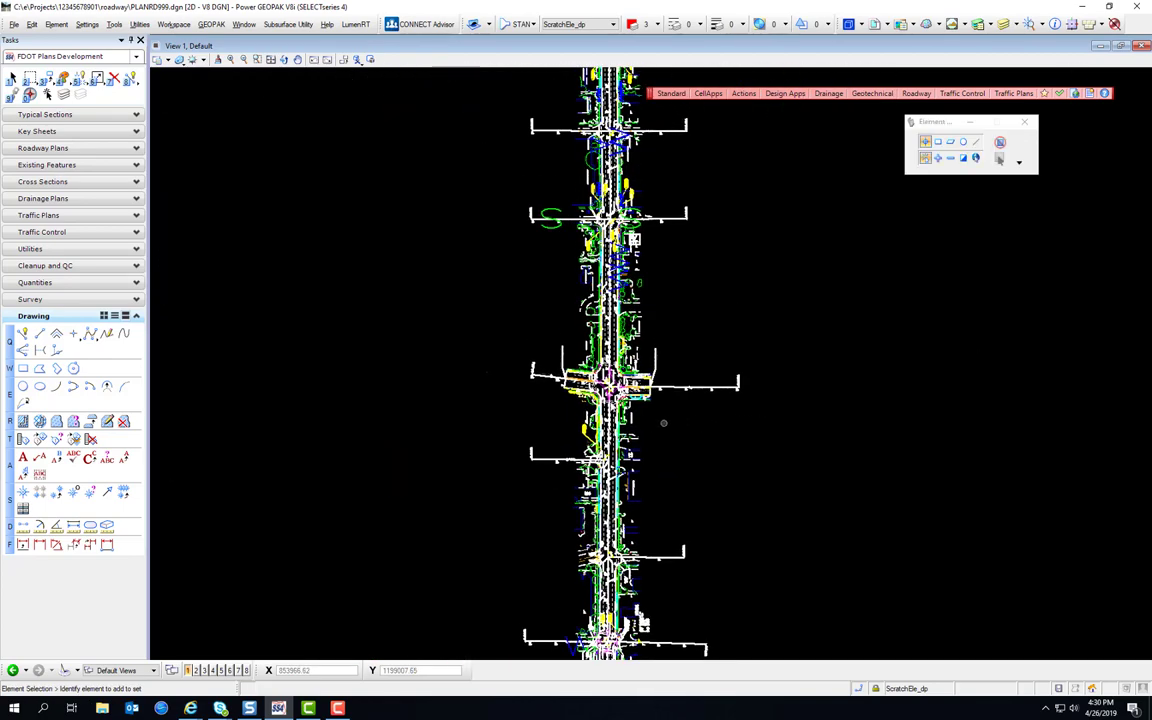
scroll(605, 325, down, 2)
scroll(605, 325, up, 2)
scroll(595, 320, up, 6)
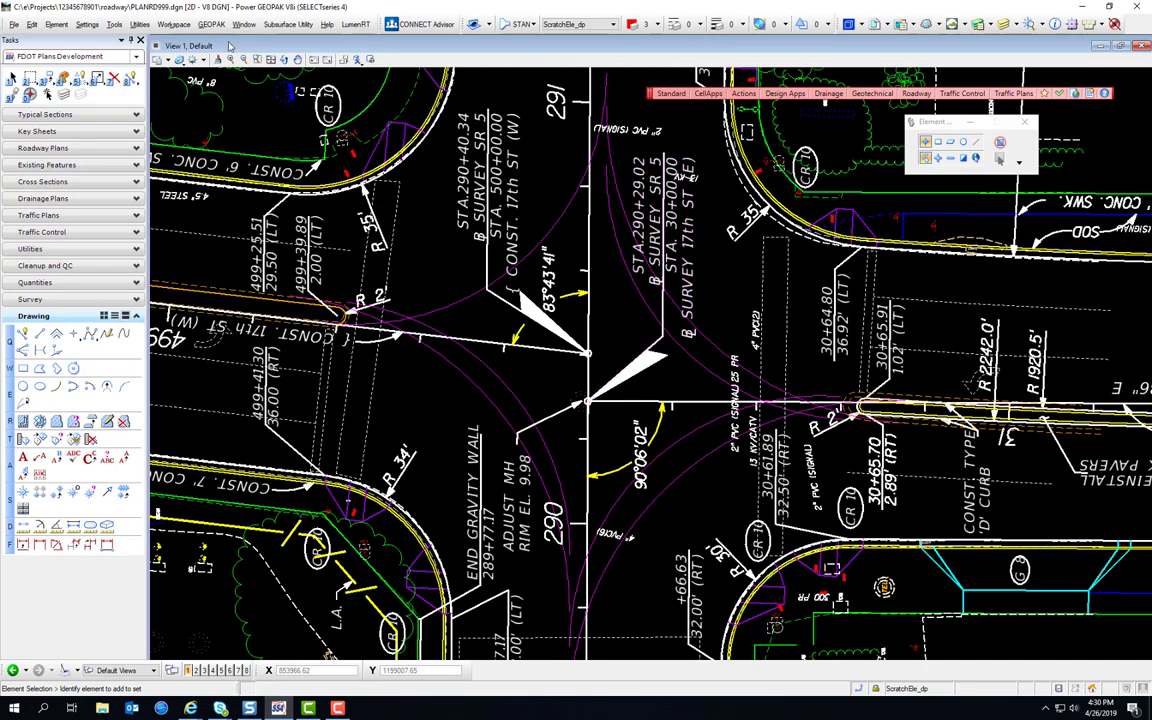
Rotate the view with the 2 Points method along the SR 5 survey baseline at 17th St to make the roadway horizontal.
click(284, 59)
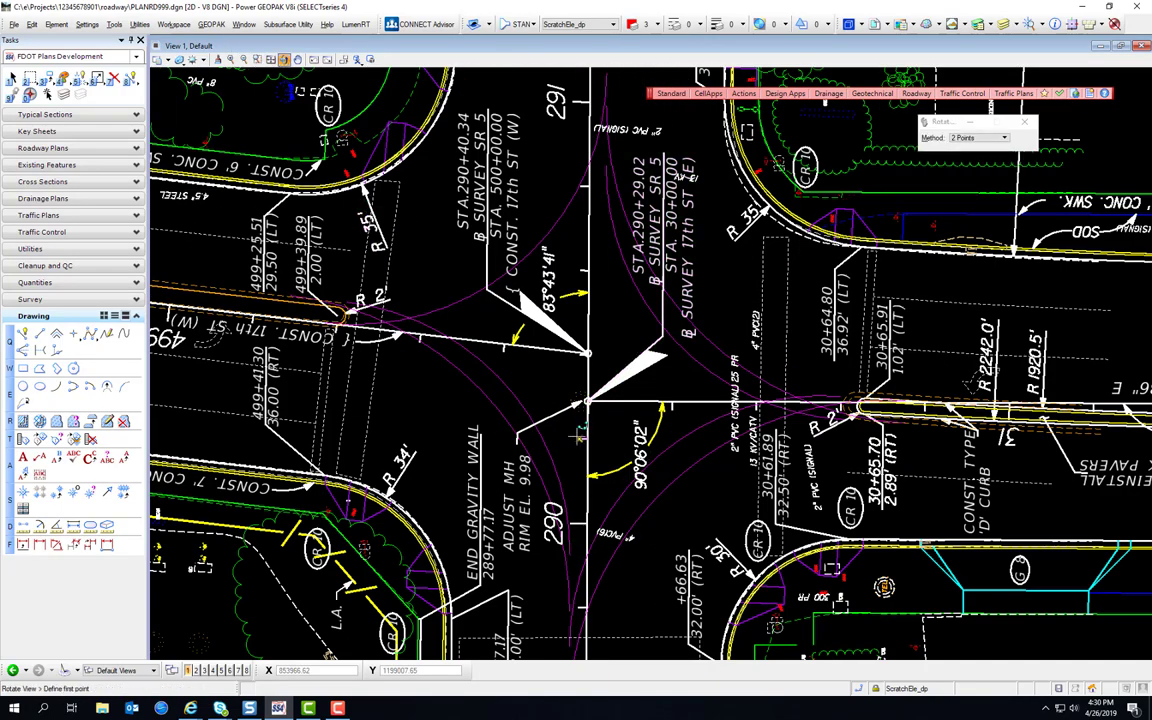
click(520, 398)
click(579, 269)
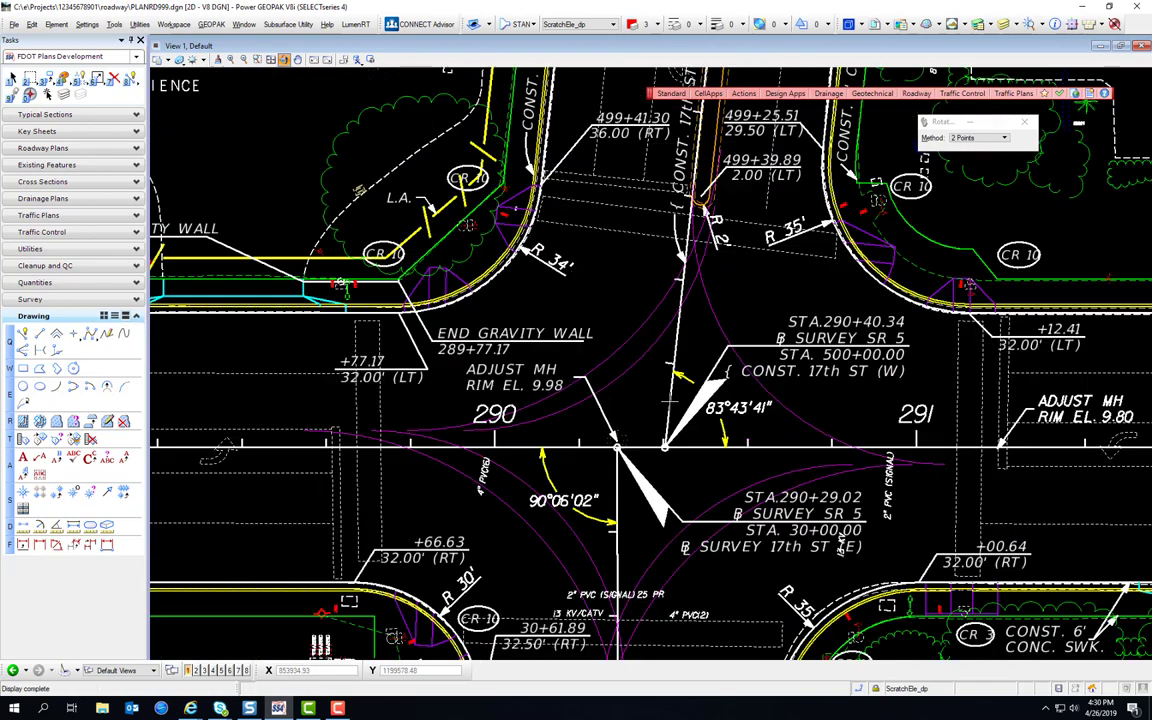
scroll(620, 390, down, 4)
scroll(545, 235, down, 4)
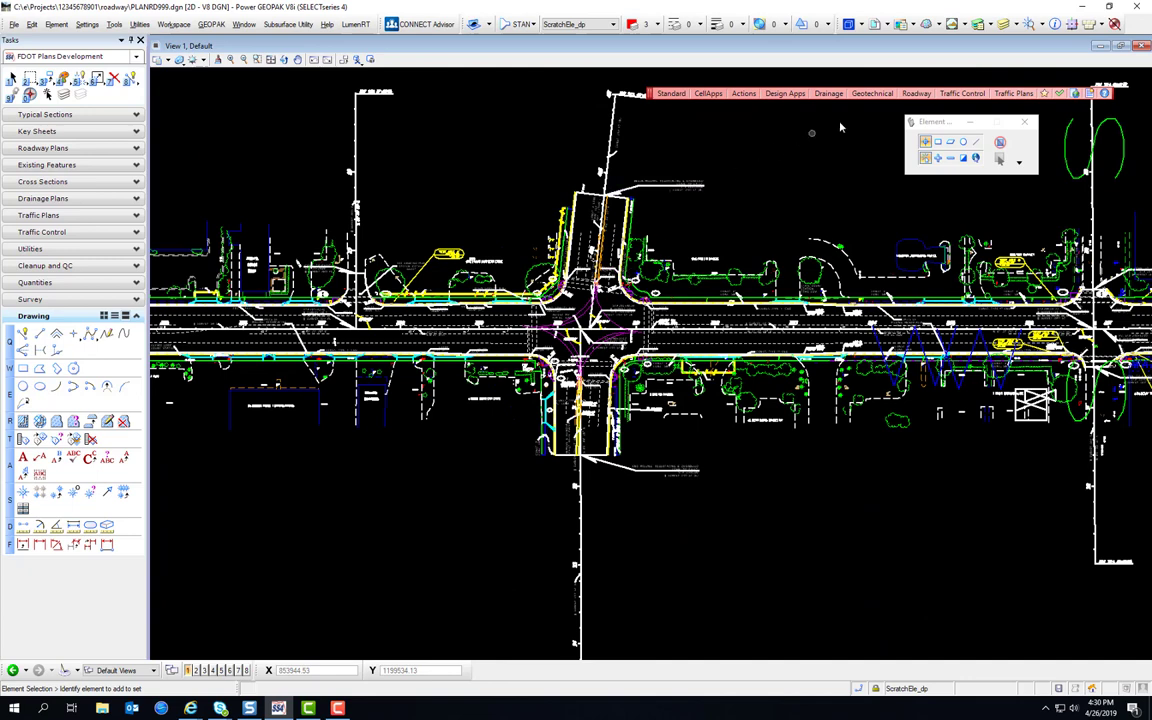
Place the plan sheet cell shplan at scale 50 so its border frames the 17th St intersection.
click(917, 93)
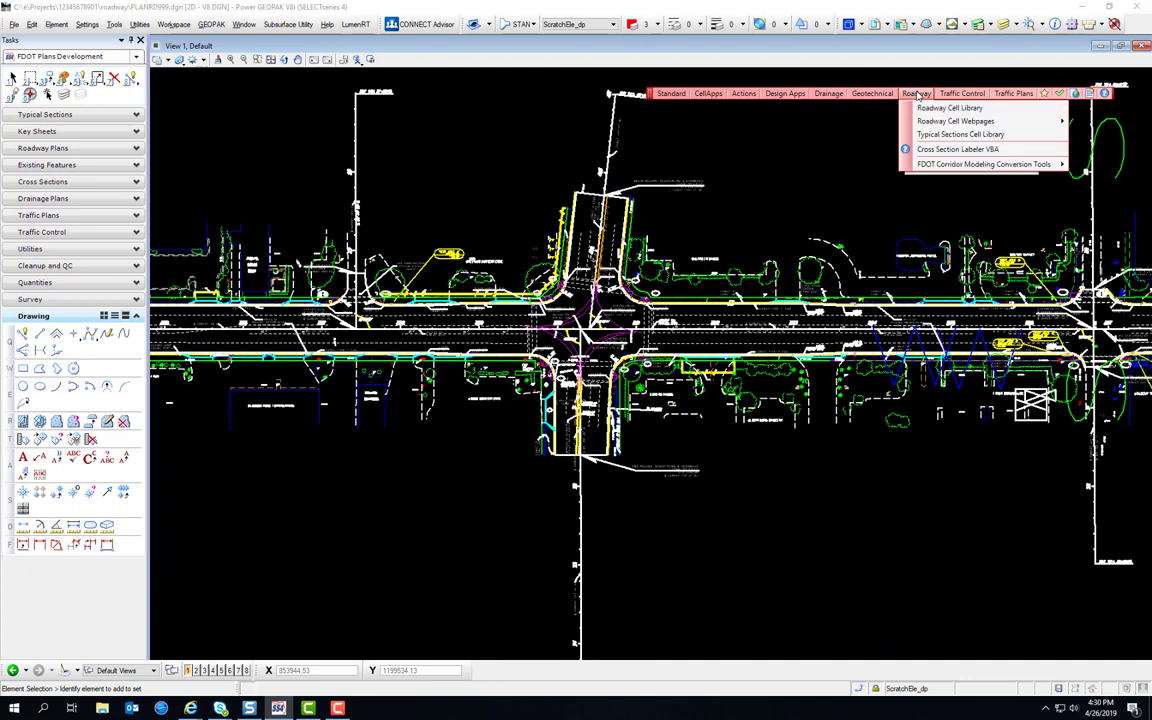
mouse_move(748, 93)
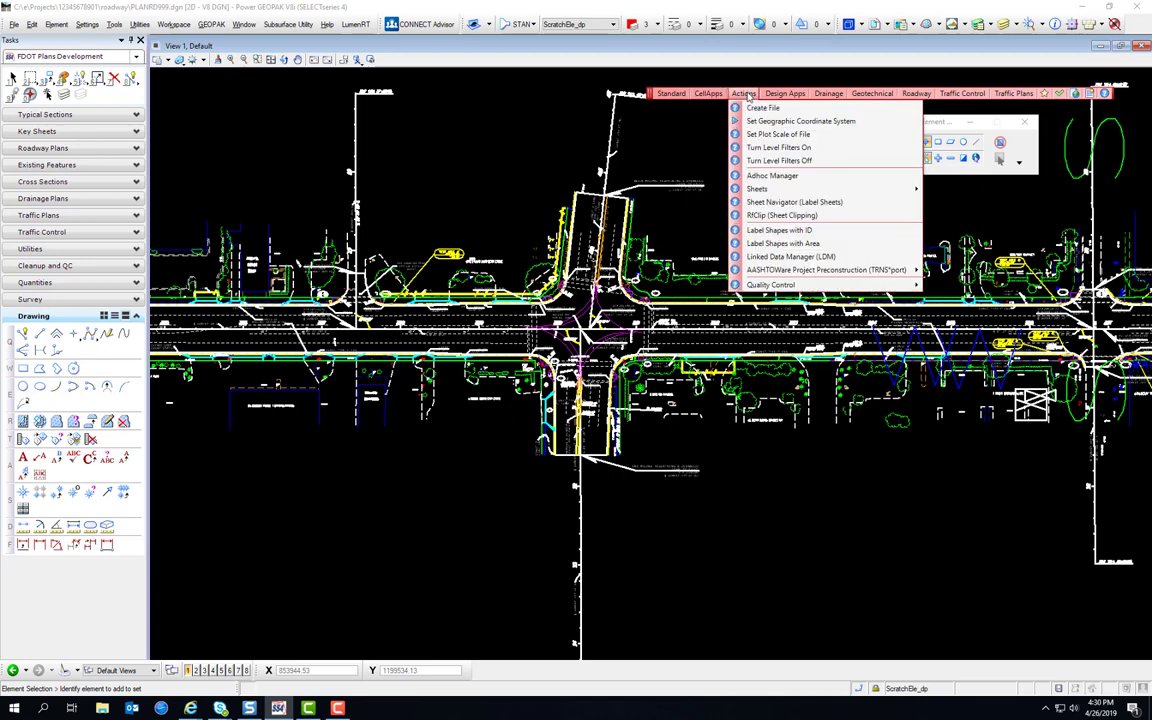
mouse_move(765, 190)
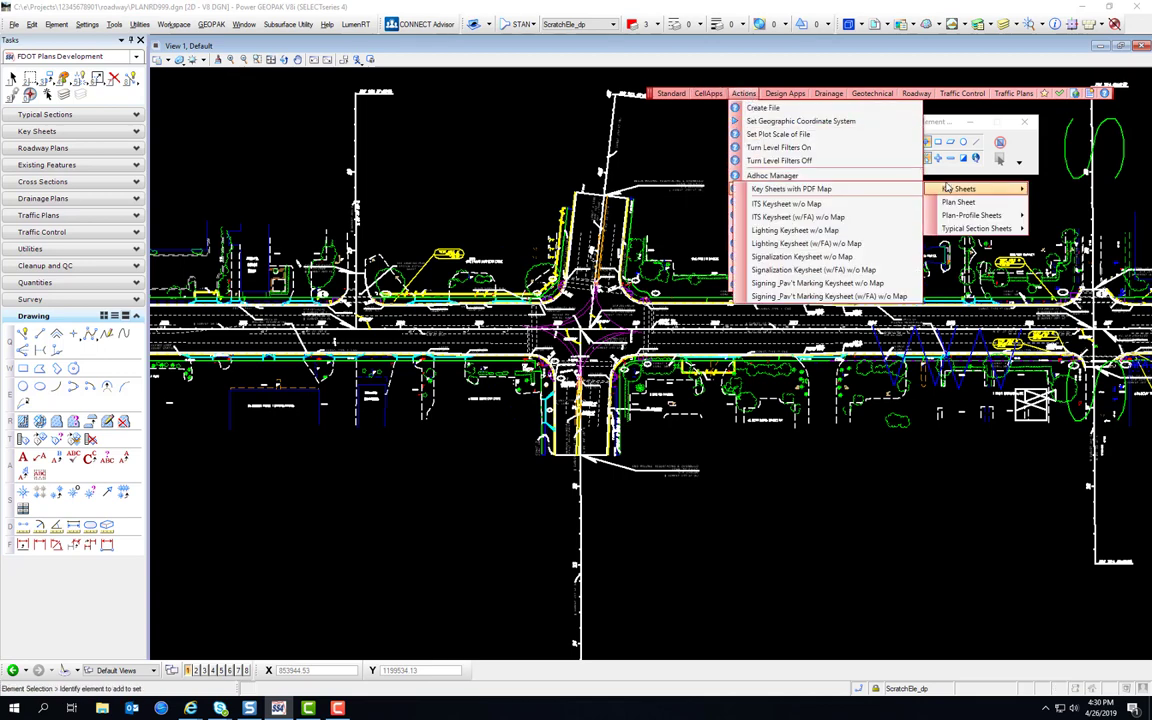
click(949, 205)
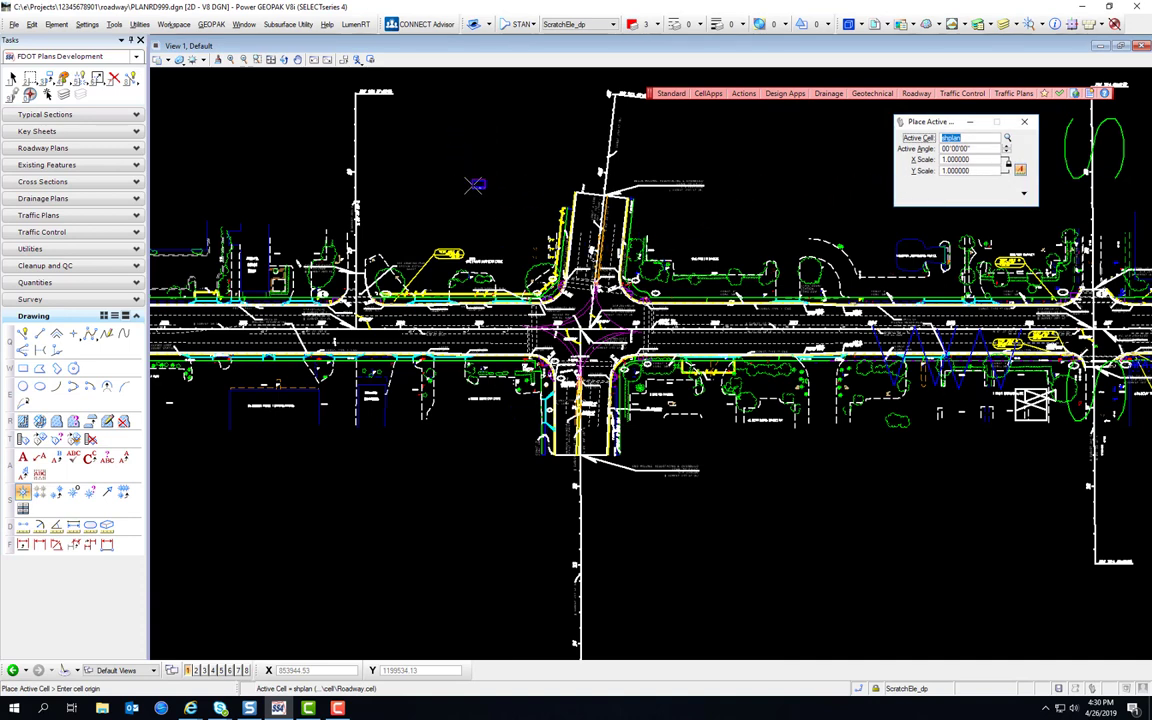
click(943, 160)
double_click(977, 162)
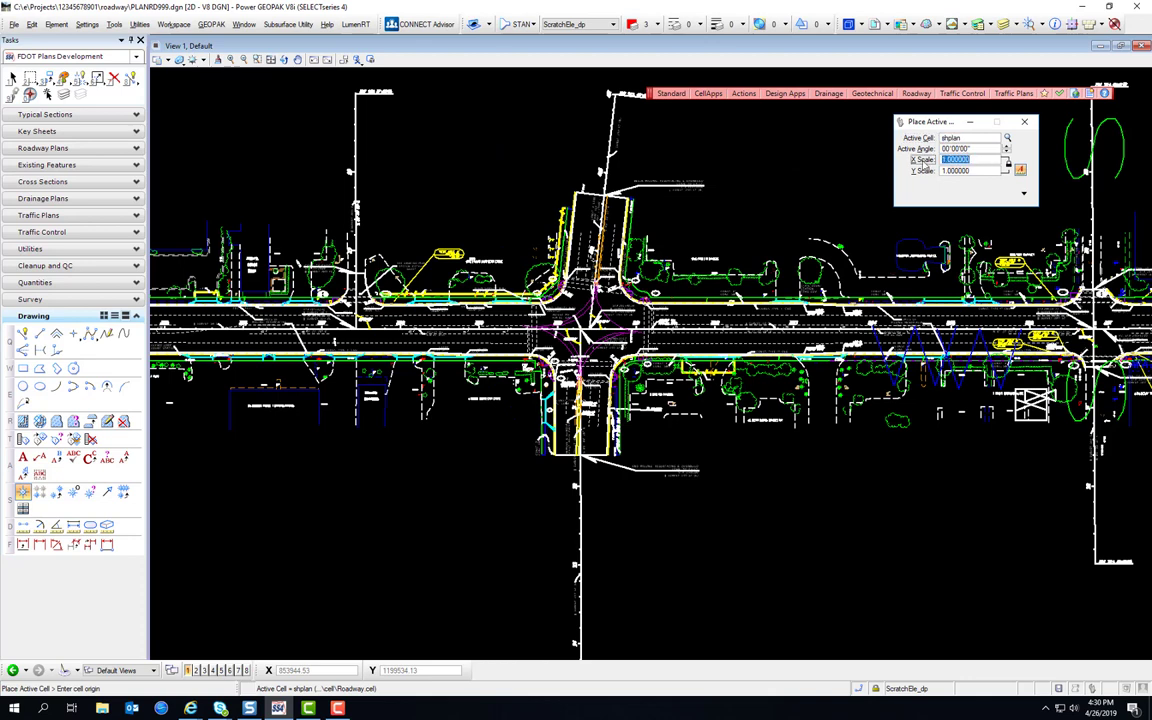
text(50)
key(Return)
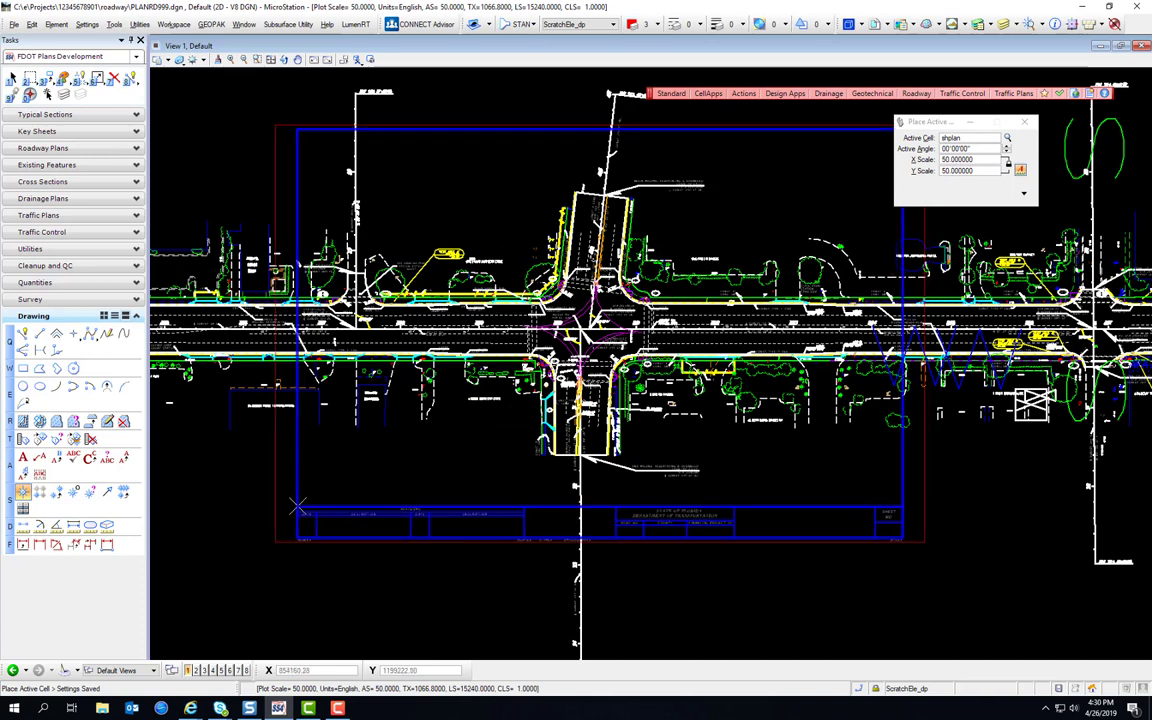
click(300, 503)
key(Escape)
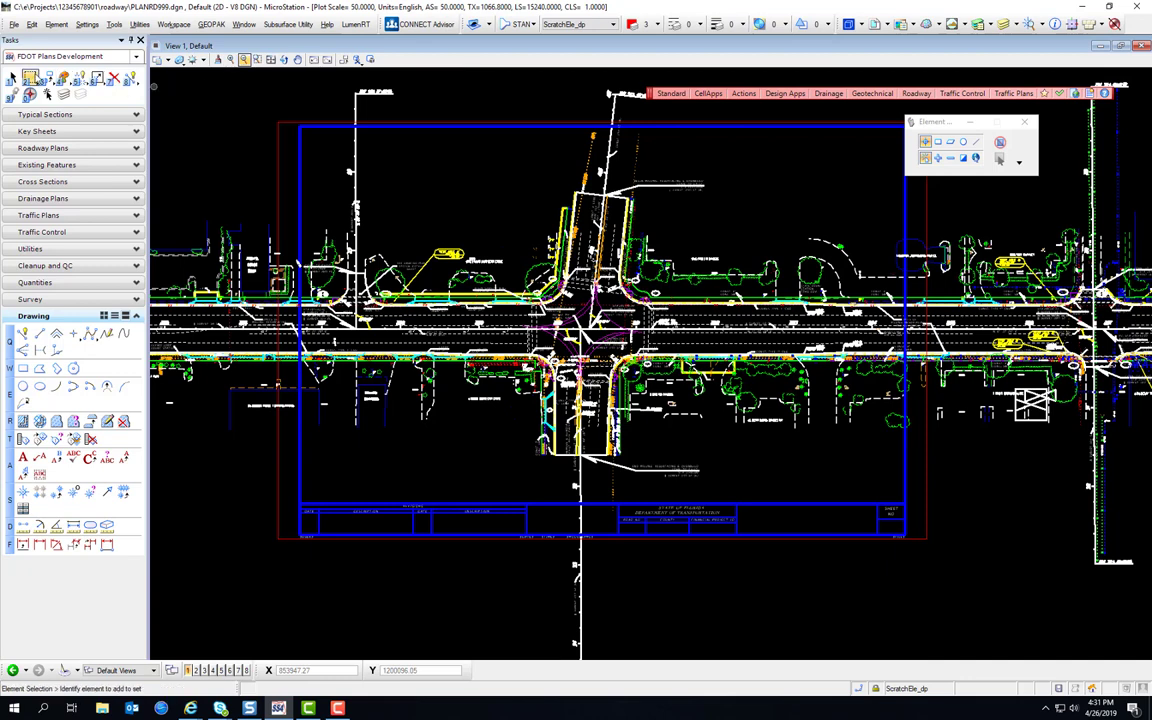
Place a block fence around the sheet's drawing area, from the border's upper corner down to the line above the title block.
click(31, 78)
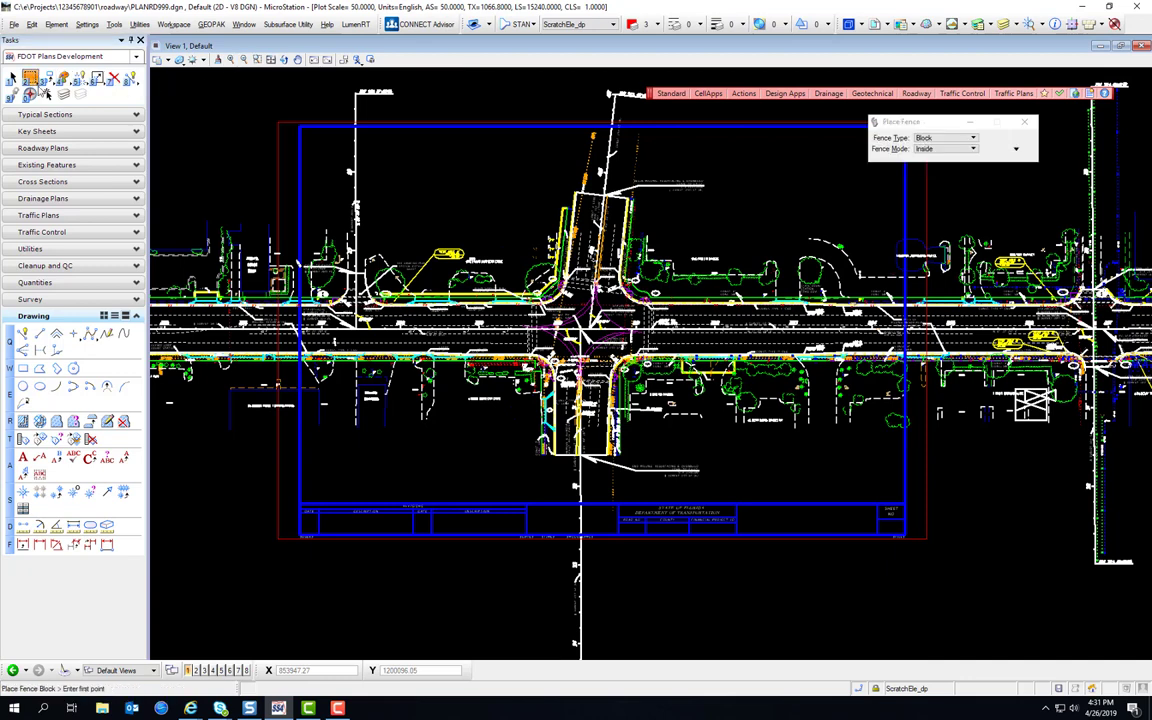
click(299, 124)
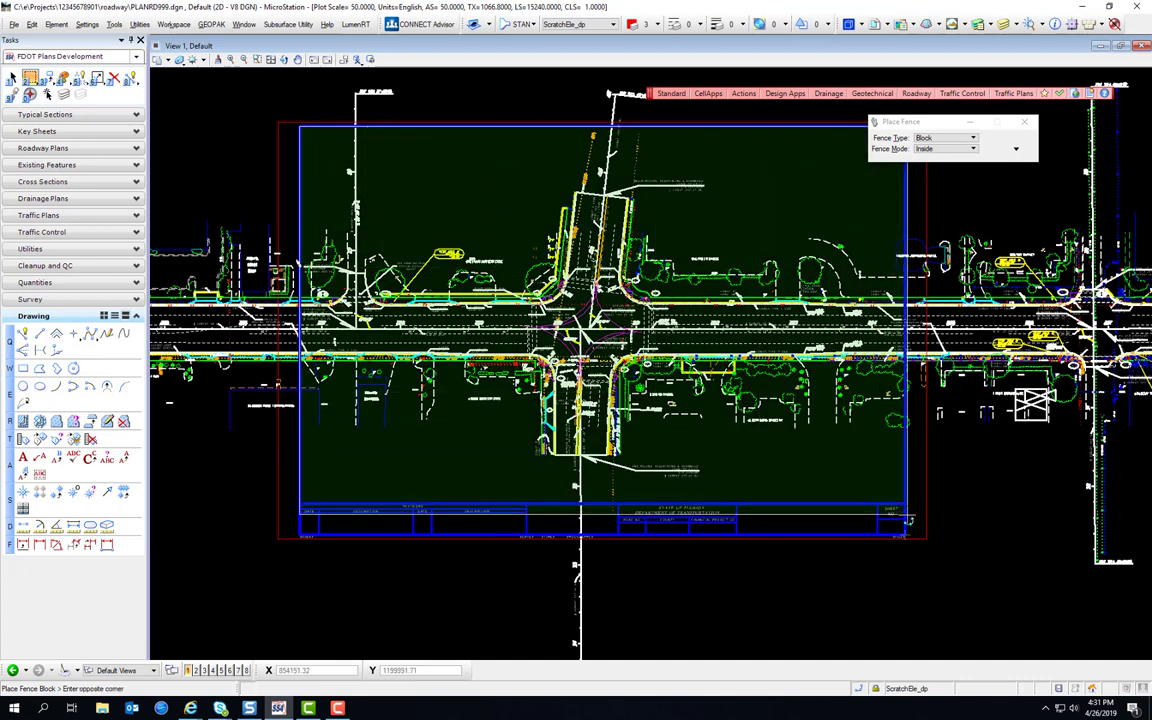
scroll(866, 380, down, 3)
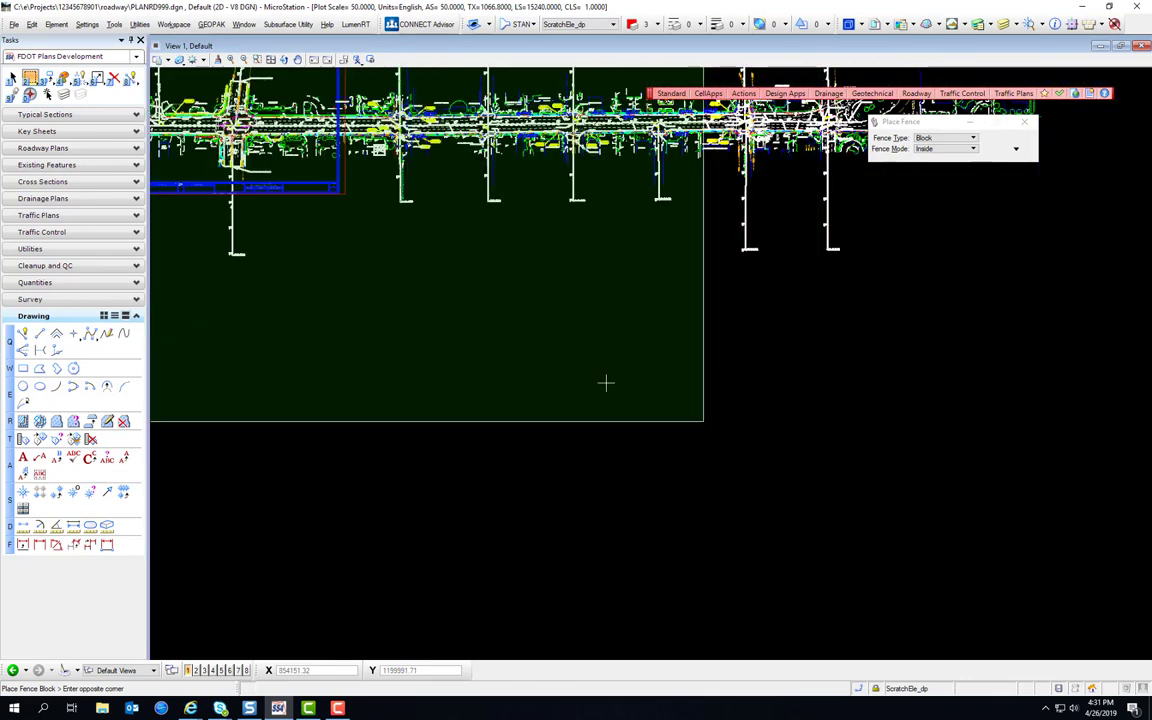
scroll(337, 200, up, 4)
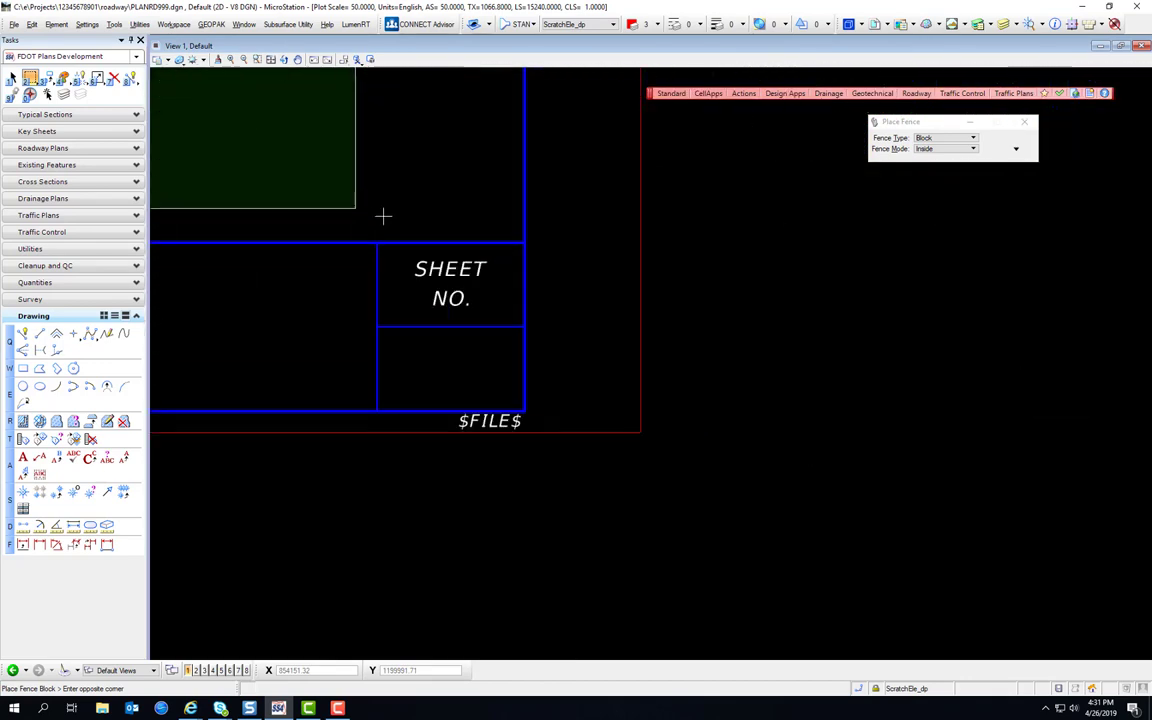
click(523, 240)
scroll(527, 275, down, 4)
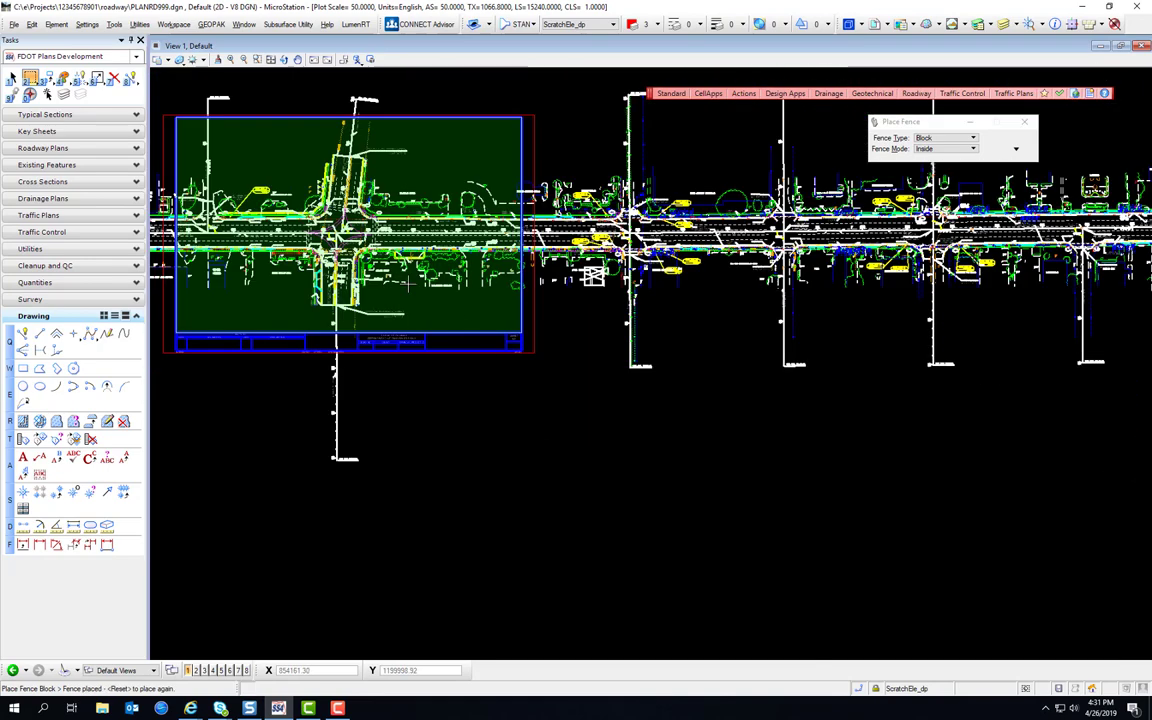
Clip the MTPLRD01.dgn reference to the active fence with Clip Boundary and fit the sheet in the view.
click(875, 24)
right_click(604, 88)
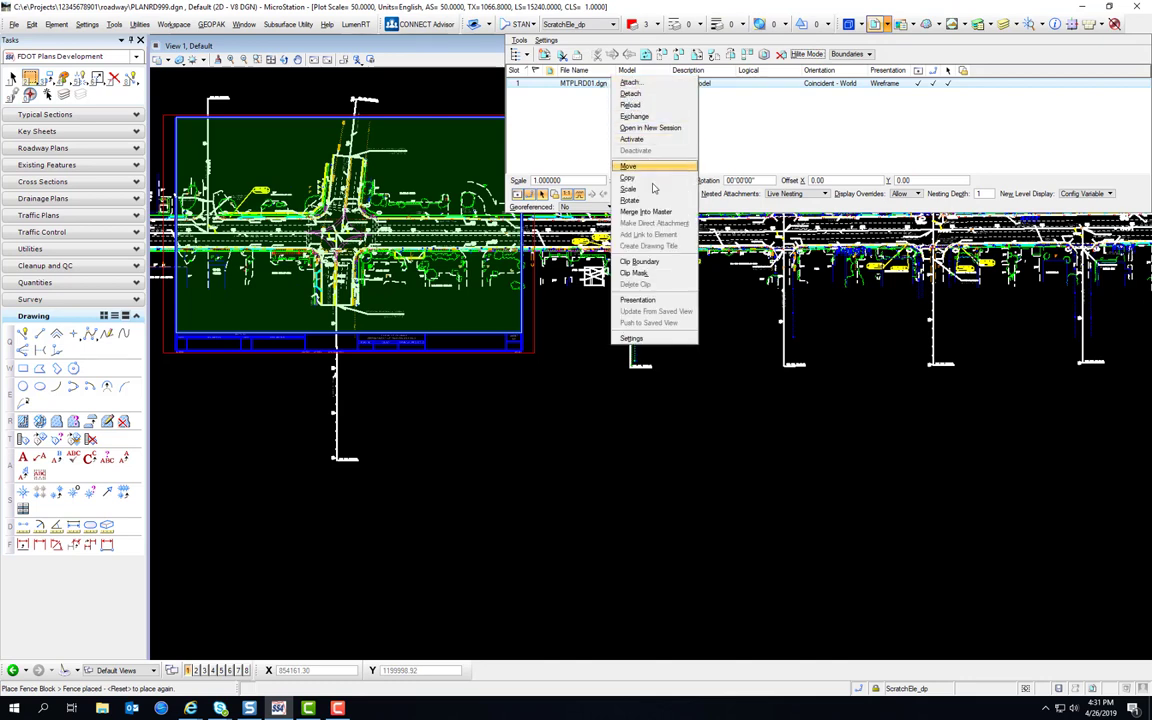
click(659, 264)
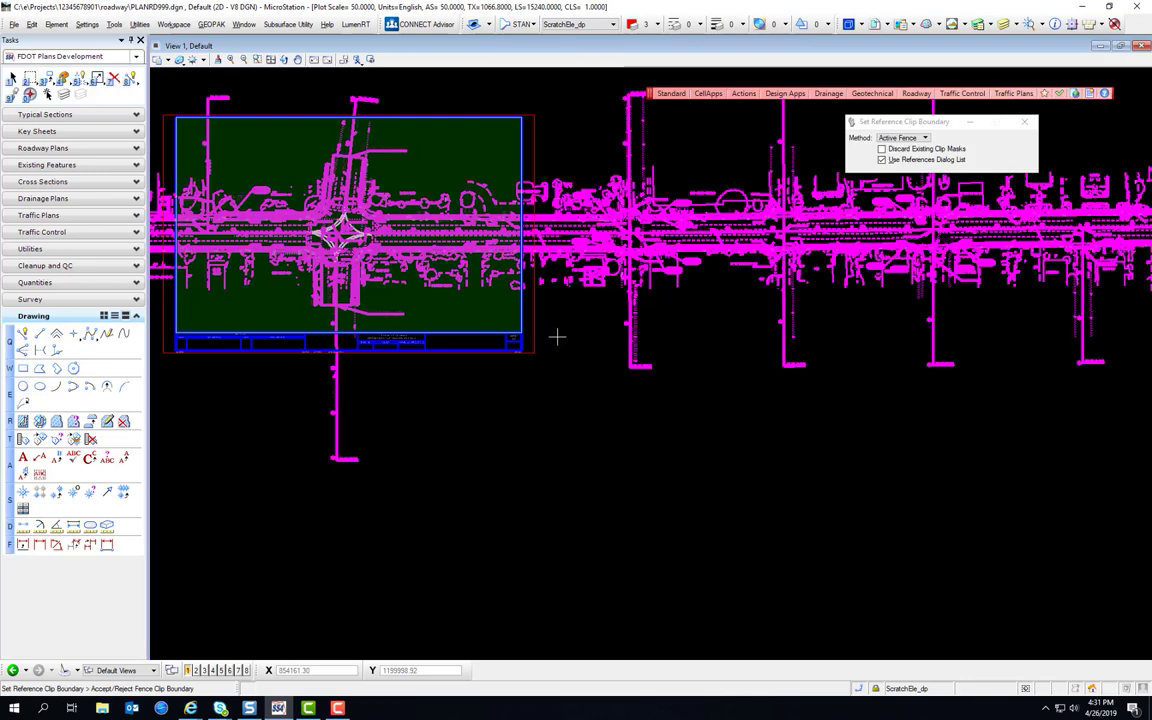
click(560, 336)
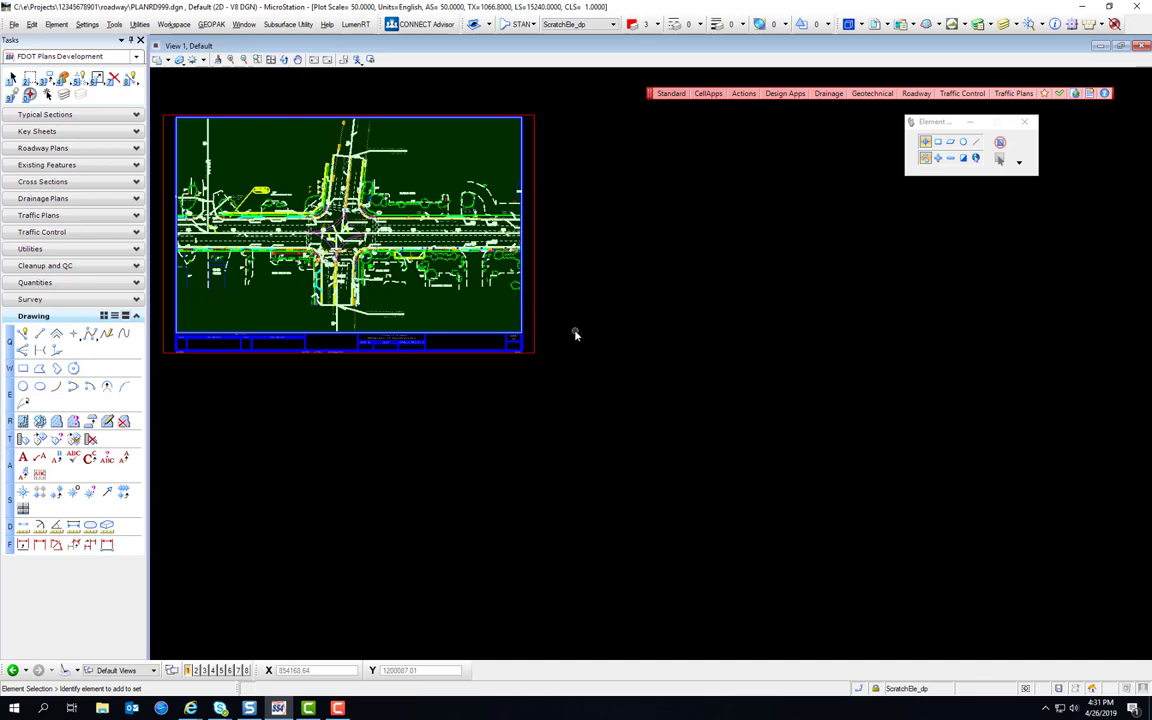
key(Escape)
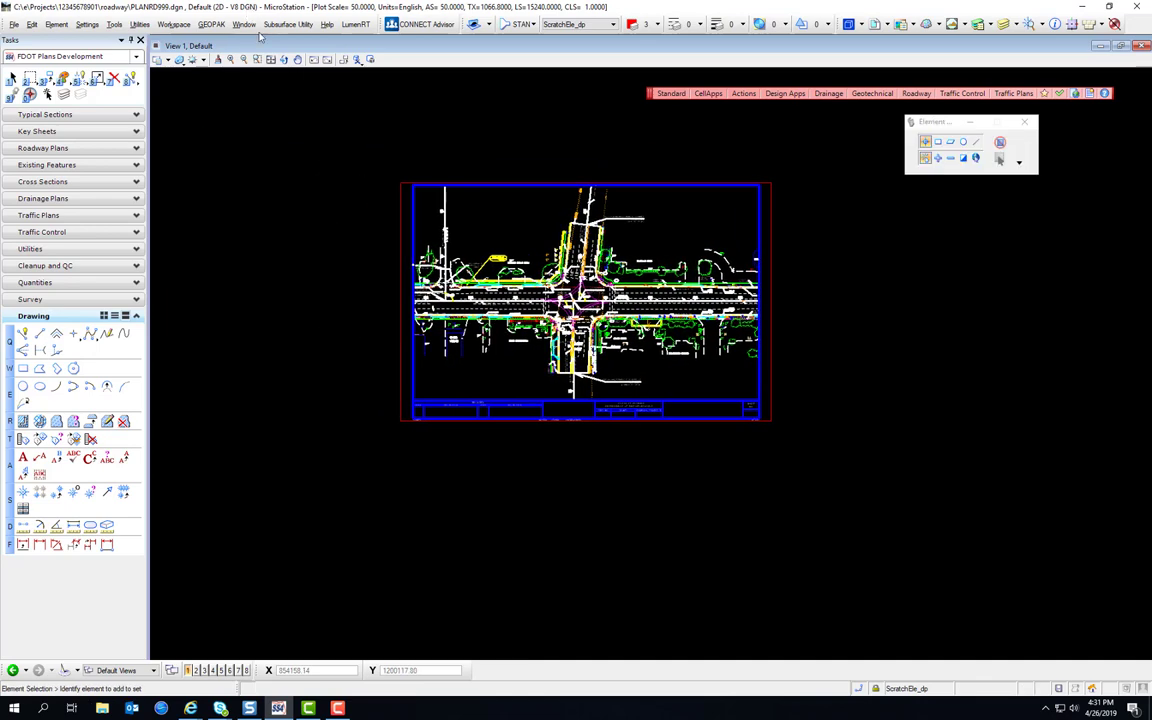
click(270, 59)
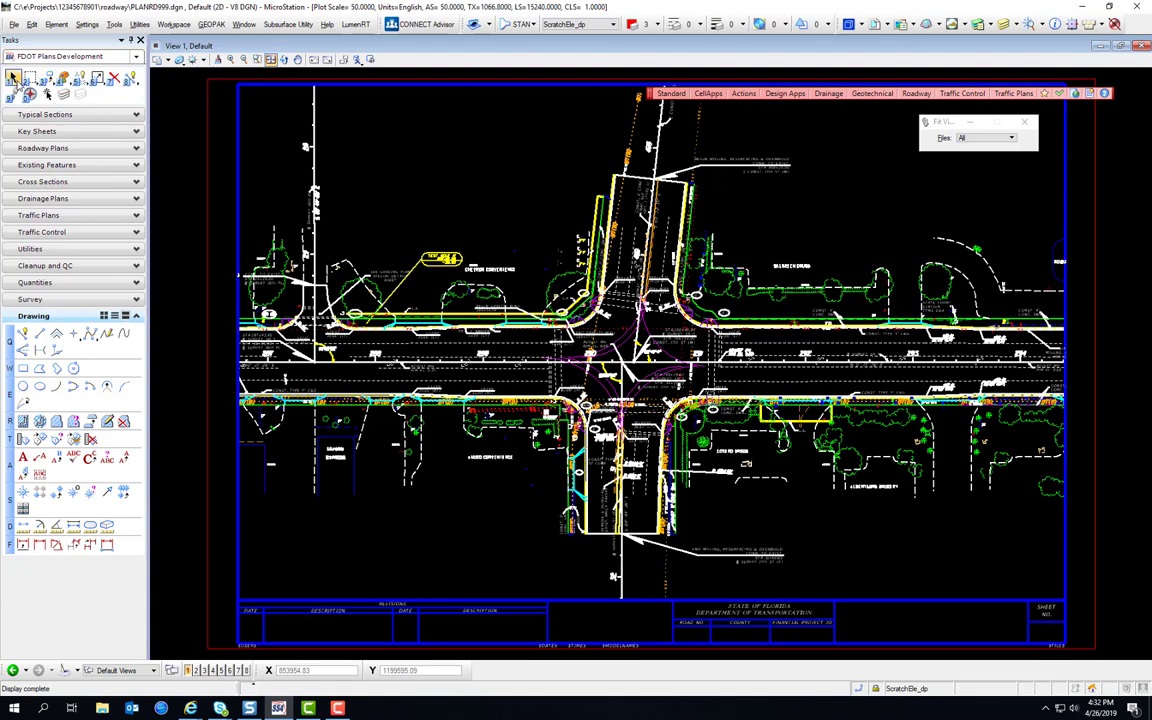
Place a block fence over the curved driveway area around station 293 and clip-mask the MTPLRD01.dgn reference inside it.
click(30, 78)
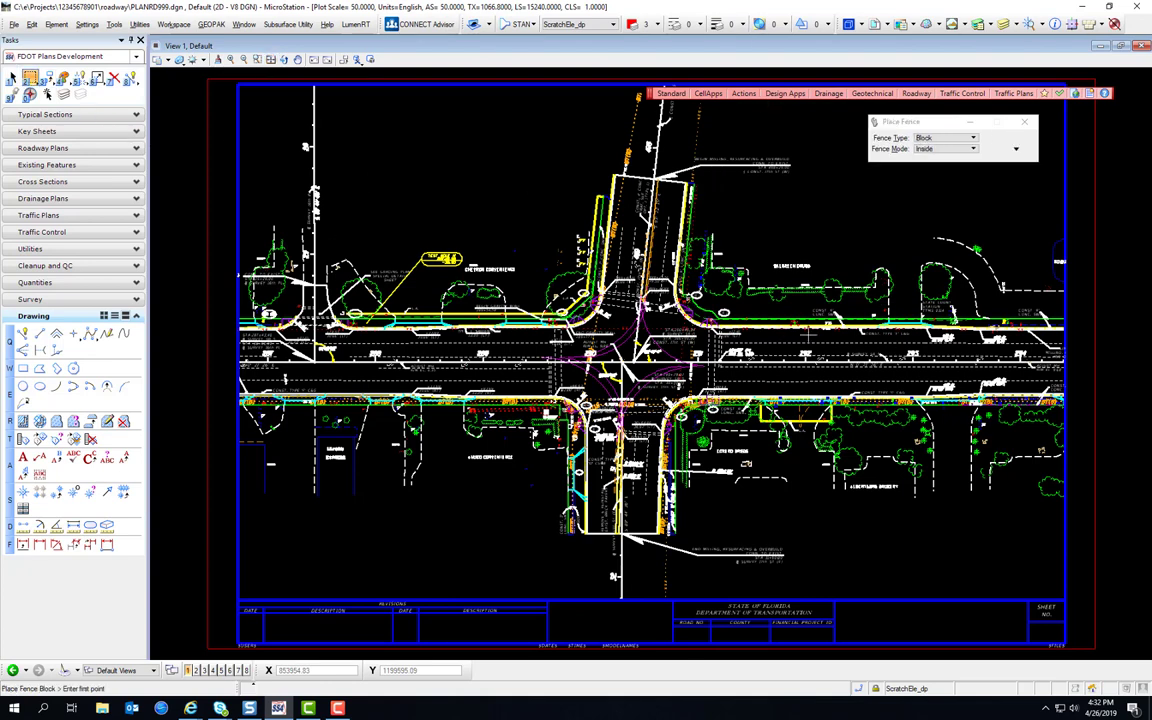
click(899, 217)
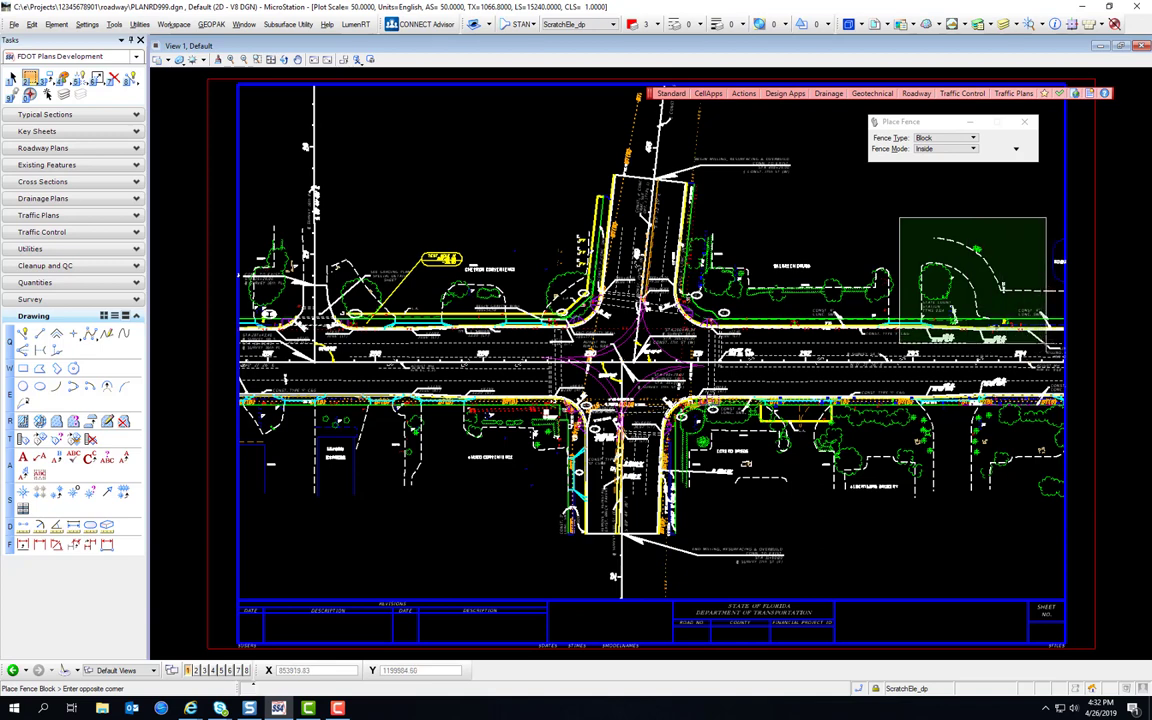
click(1048, 345)
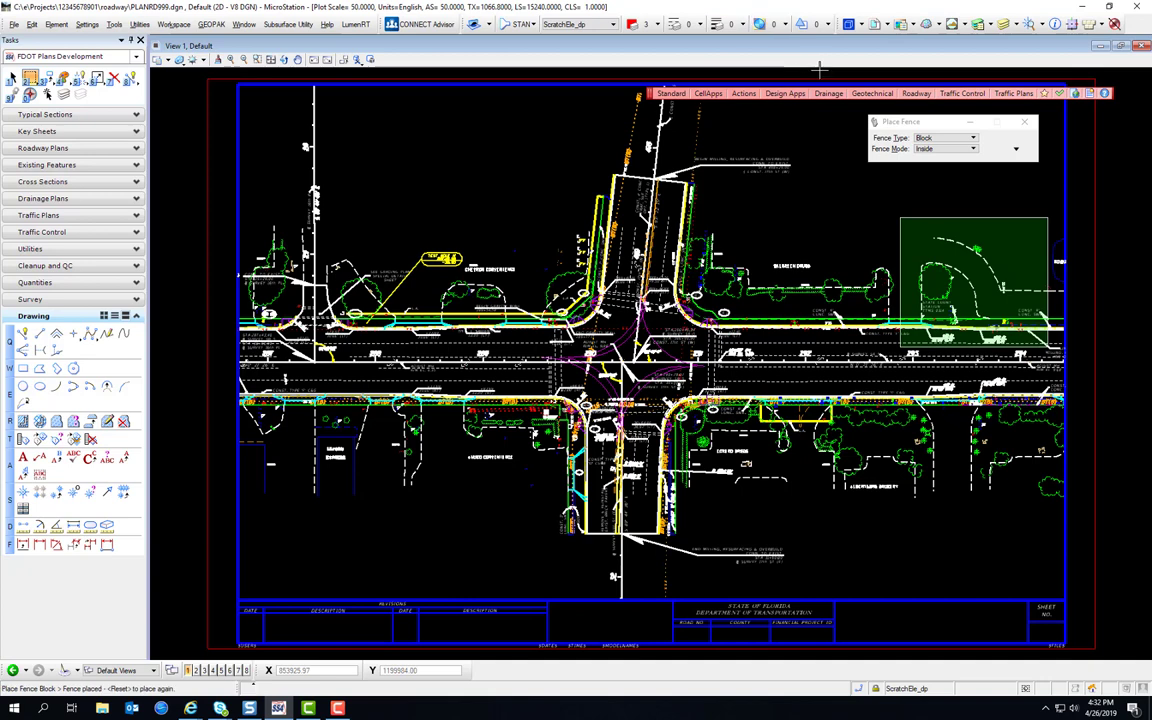
click(872, 26)
right_click(601, 80)
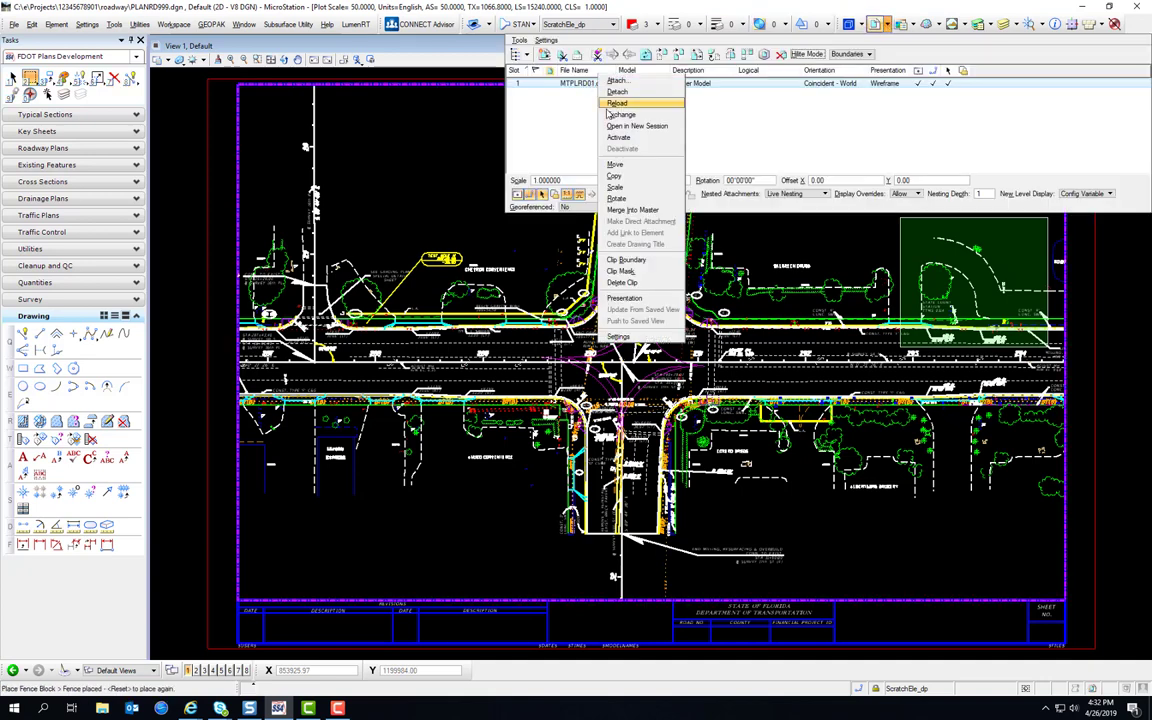
click(643, 275)
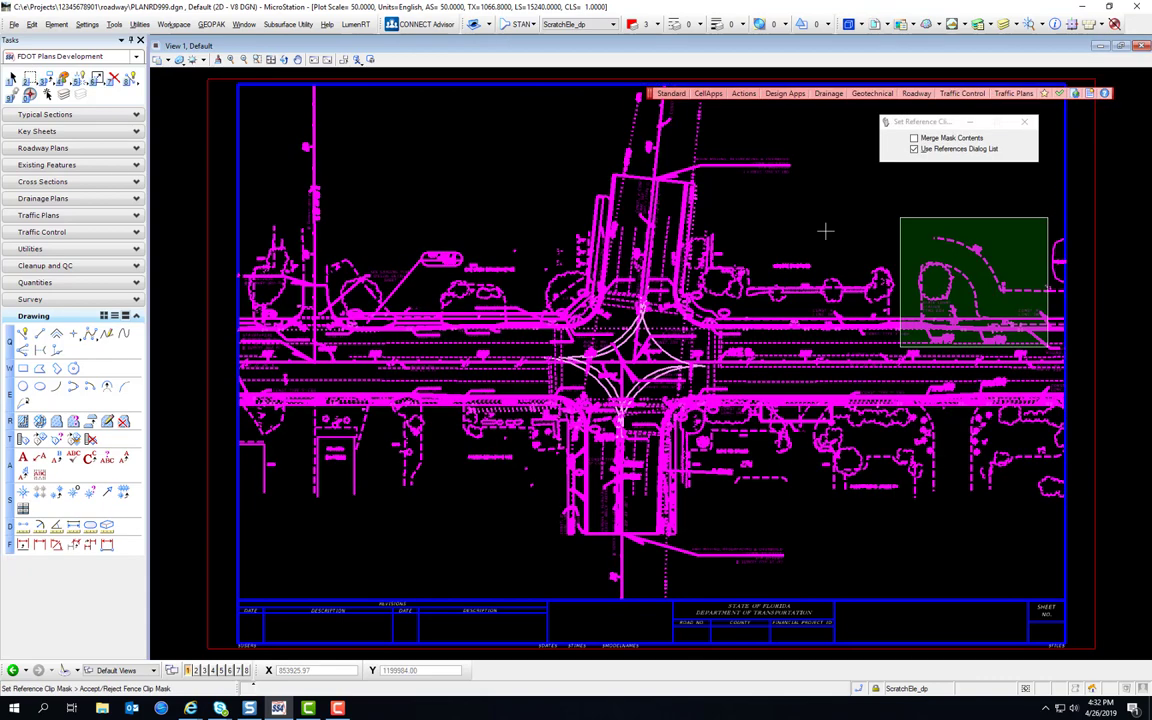
click(825, 231)
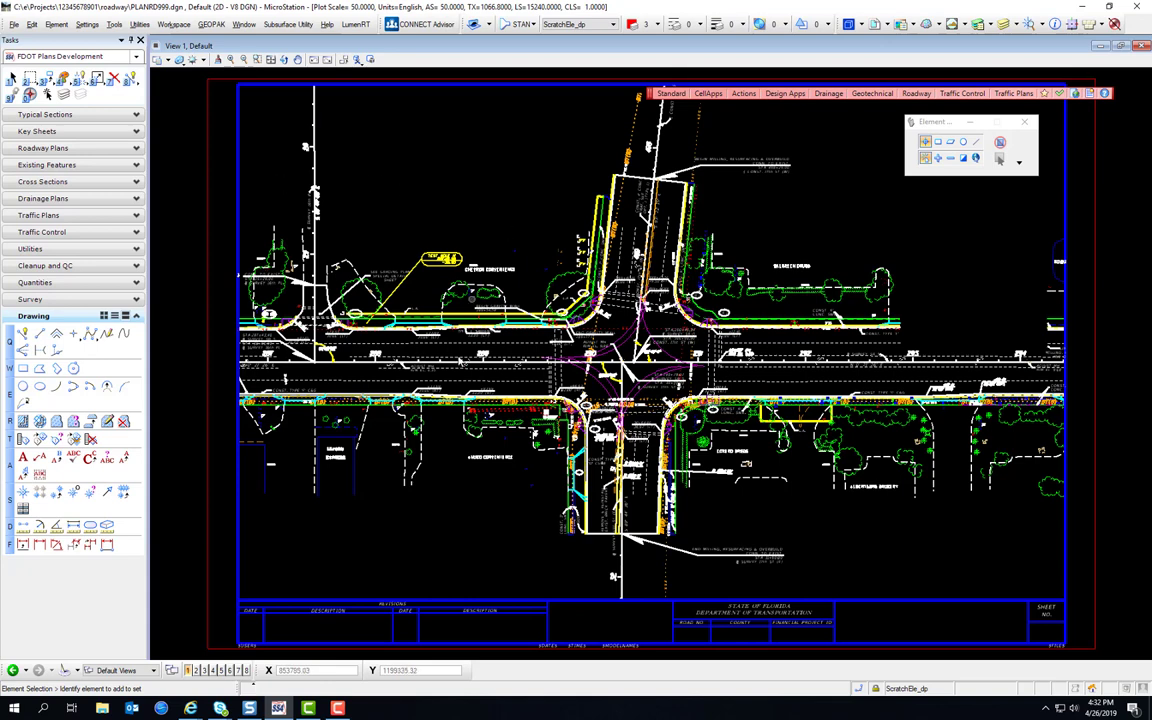
scroll(574, 176, up, 5)
scroll(574, 176, down, 5)
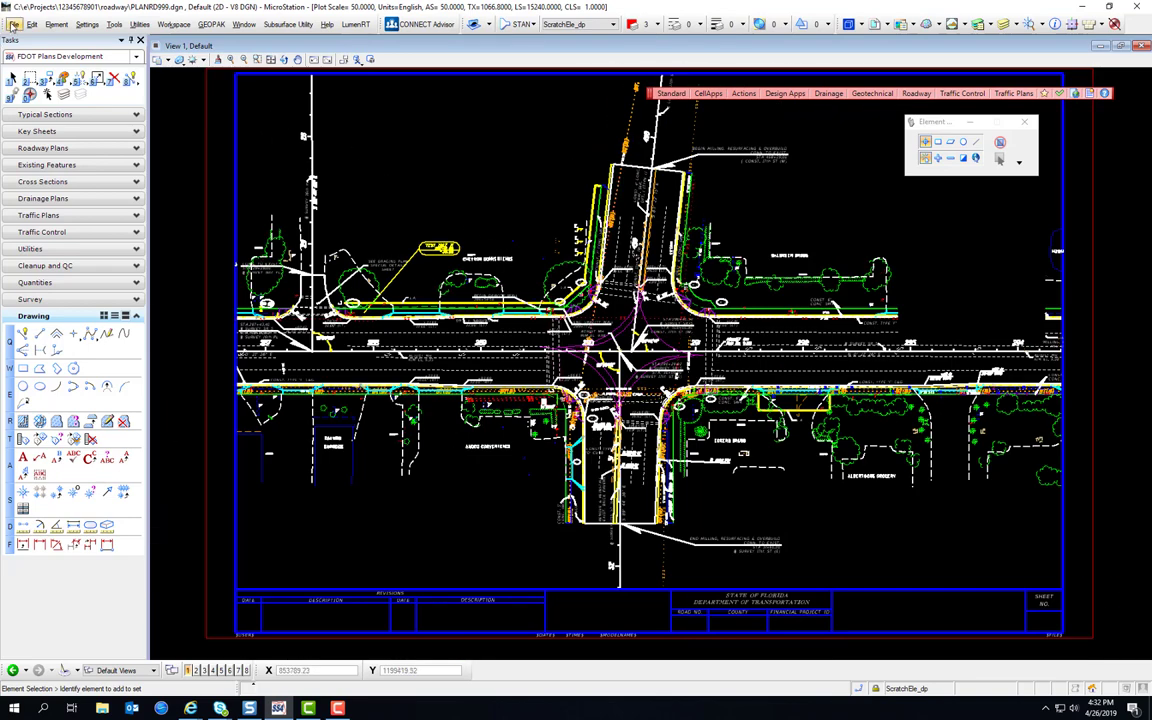
Open MTPLRD01.dgn from the roadway folder and view the roadway around stations 277 to 279.
click(14, 24)
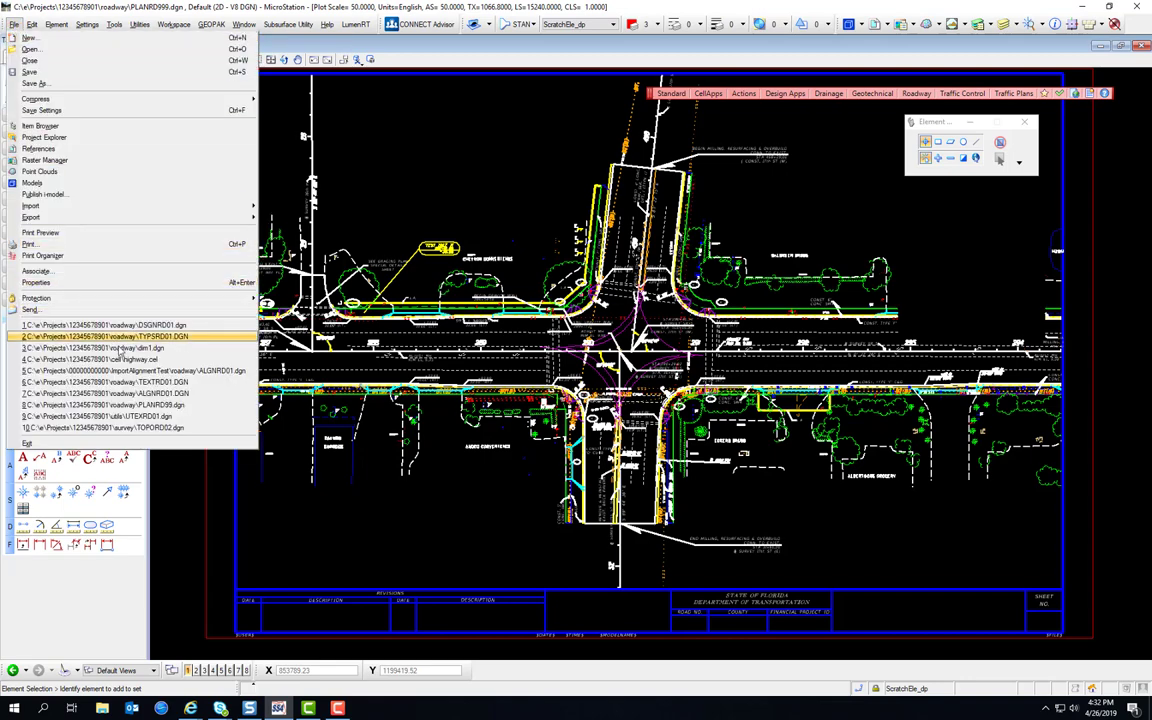
click(85, 49)
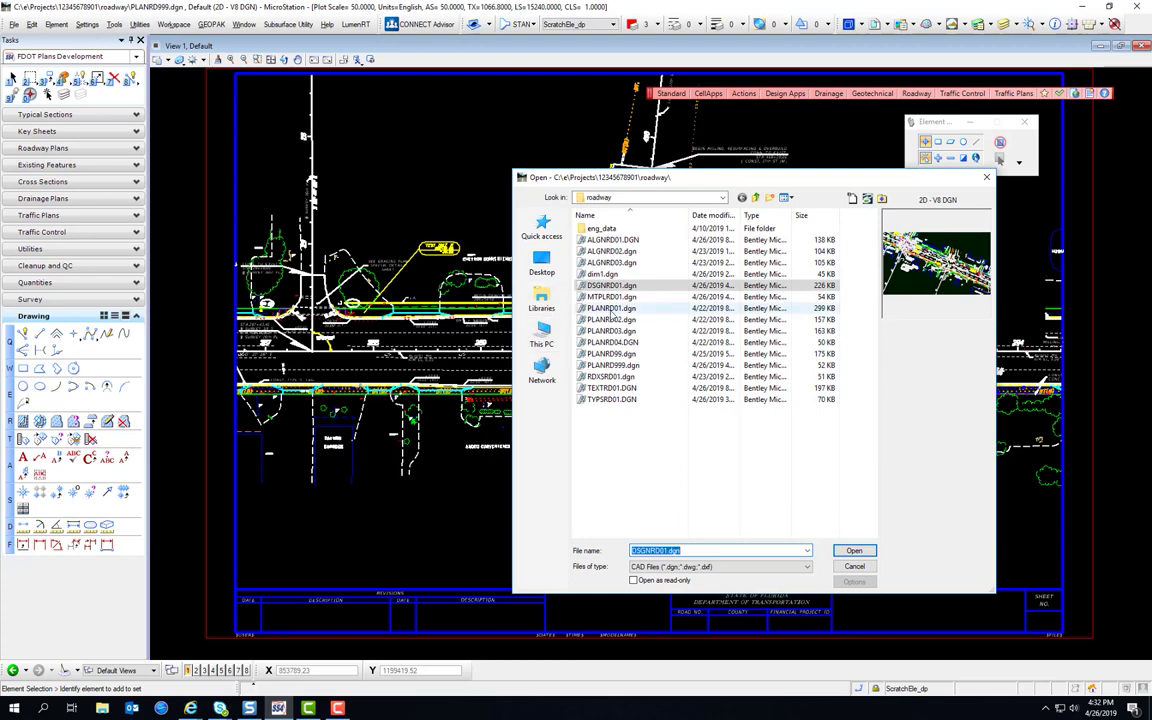
click(610, 297)
click(855, 551)
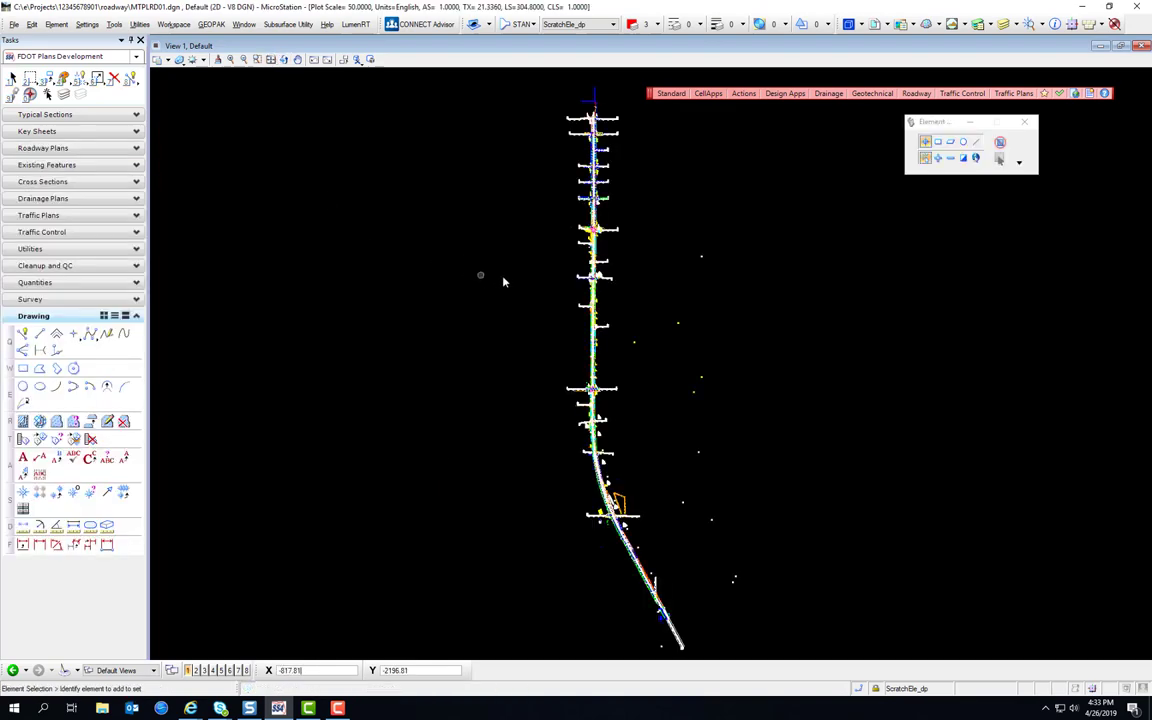
scroll(600, 275, up, 5)
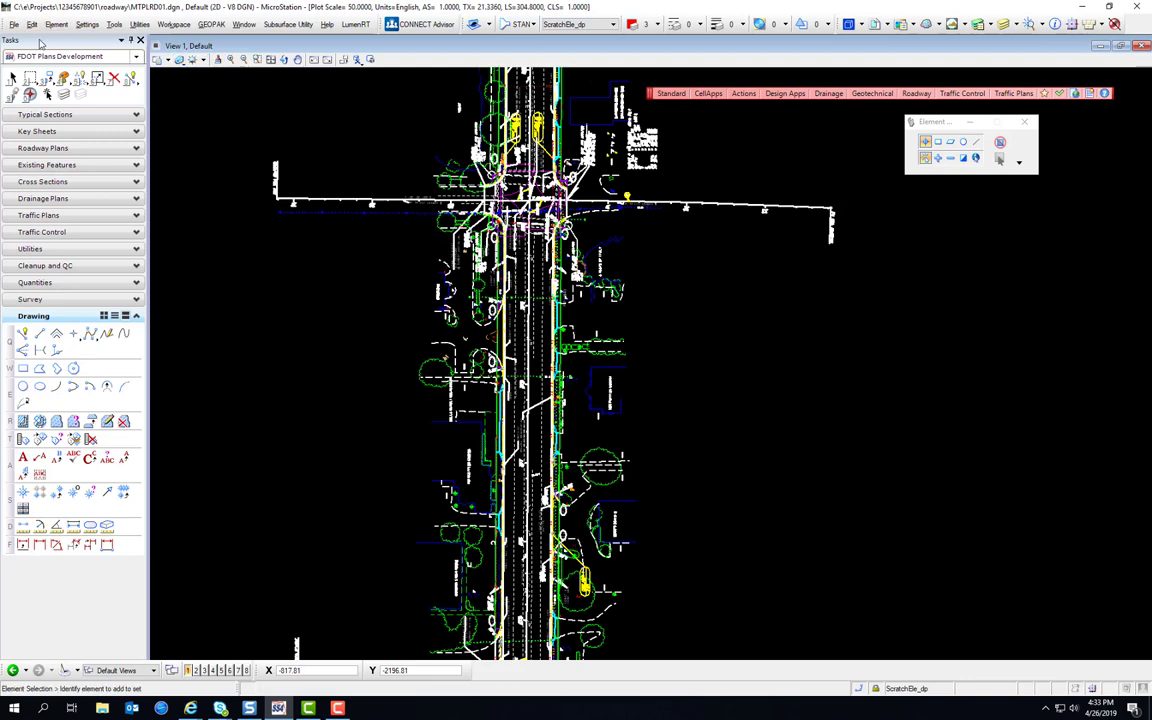
scroll(590, 212, down, 2)
scroll(733, 108, up, 4)
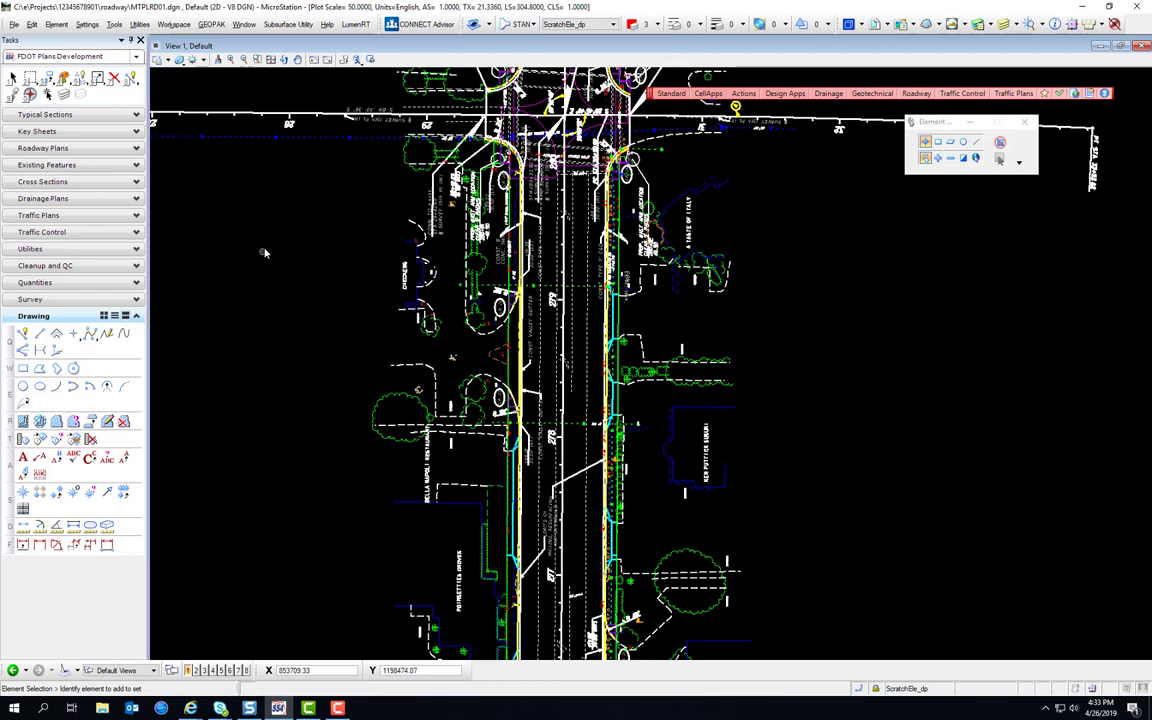
Save a copy of the motif file in the roadway folder as MTPLRD01_BAK.dgn.
click(14, 24)
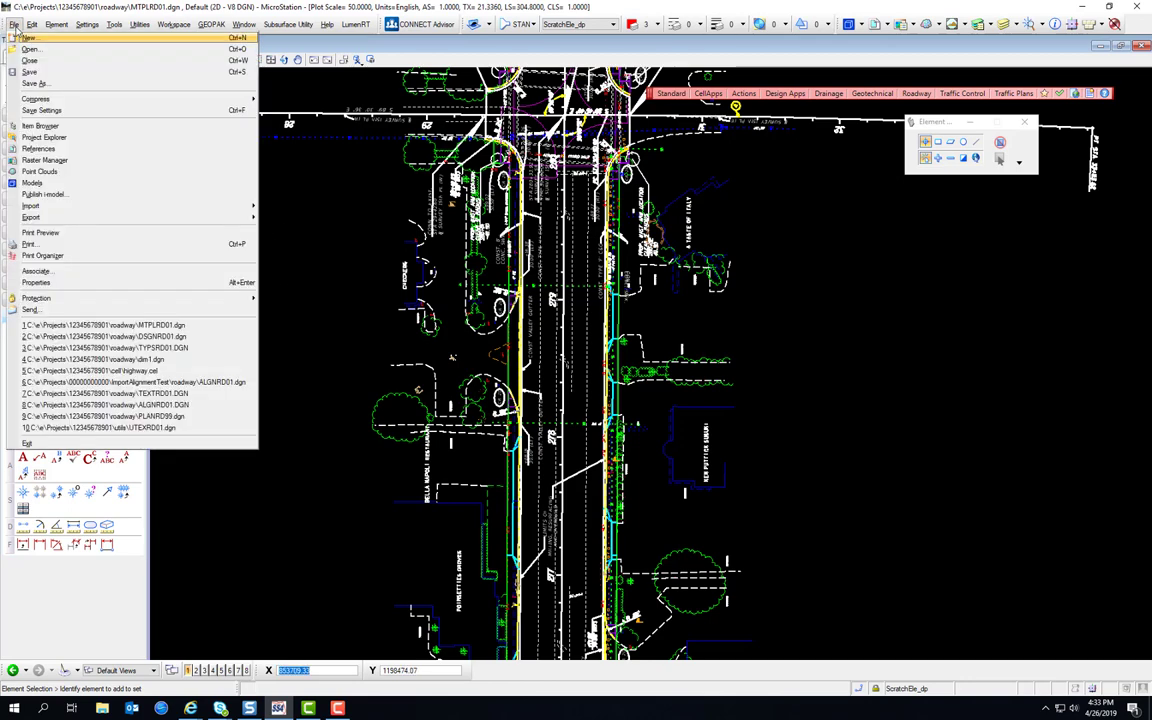
click(38, 83)
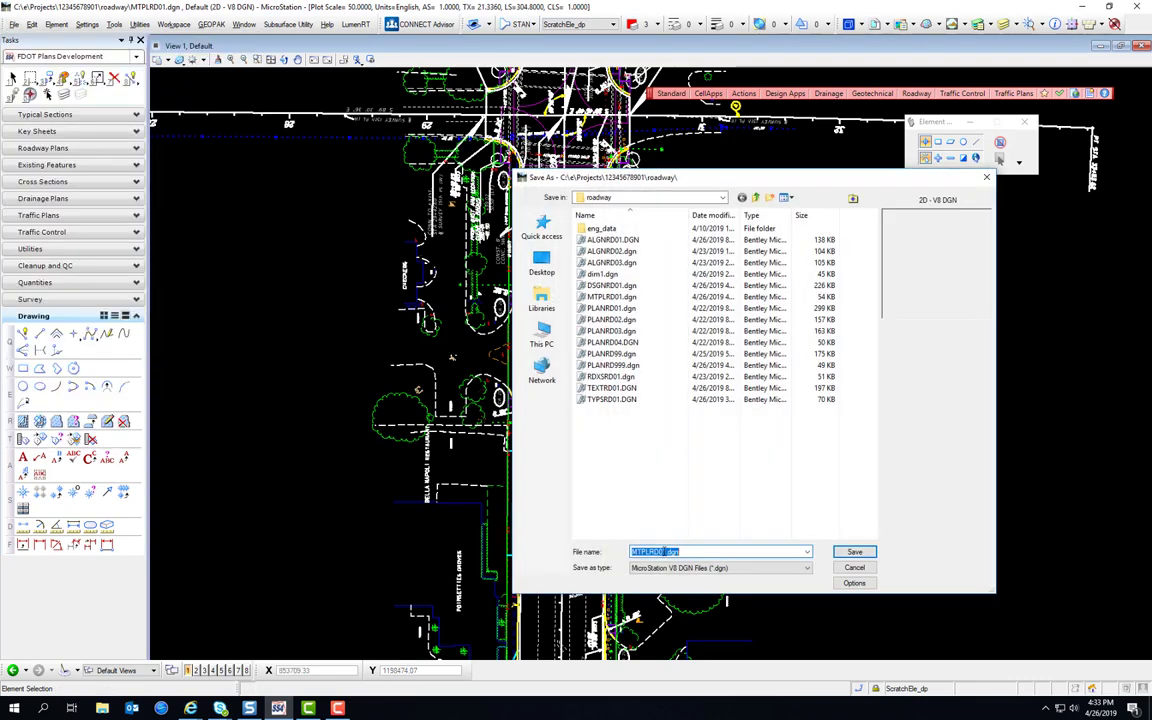
click(662, 551)
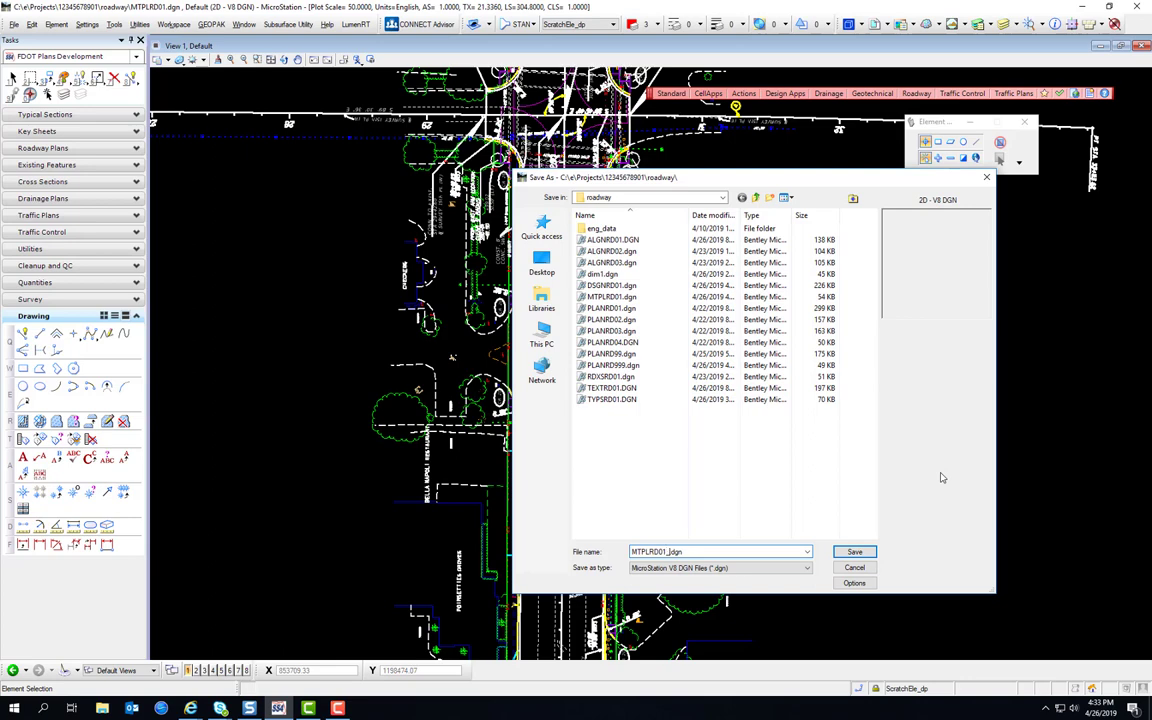
text(_BAK)
key(Return)
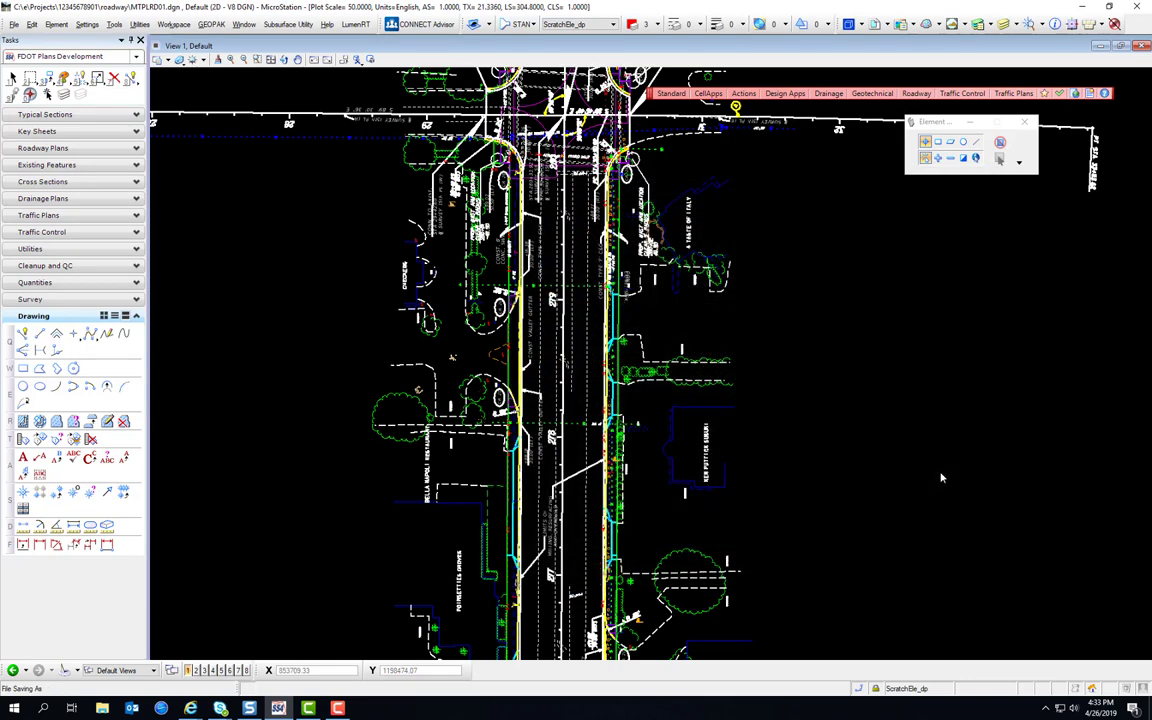
Switch to File Explorer and delete MTPLRD01.dgn from the project's roadway folder.
click(671, 93)
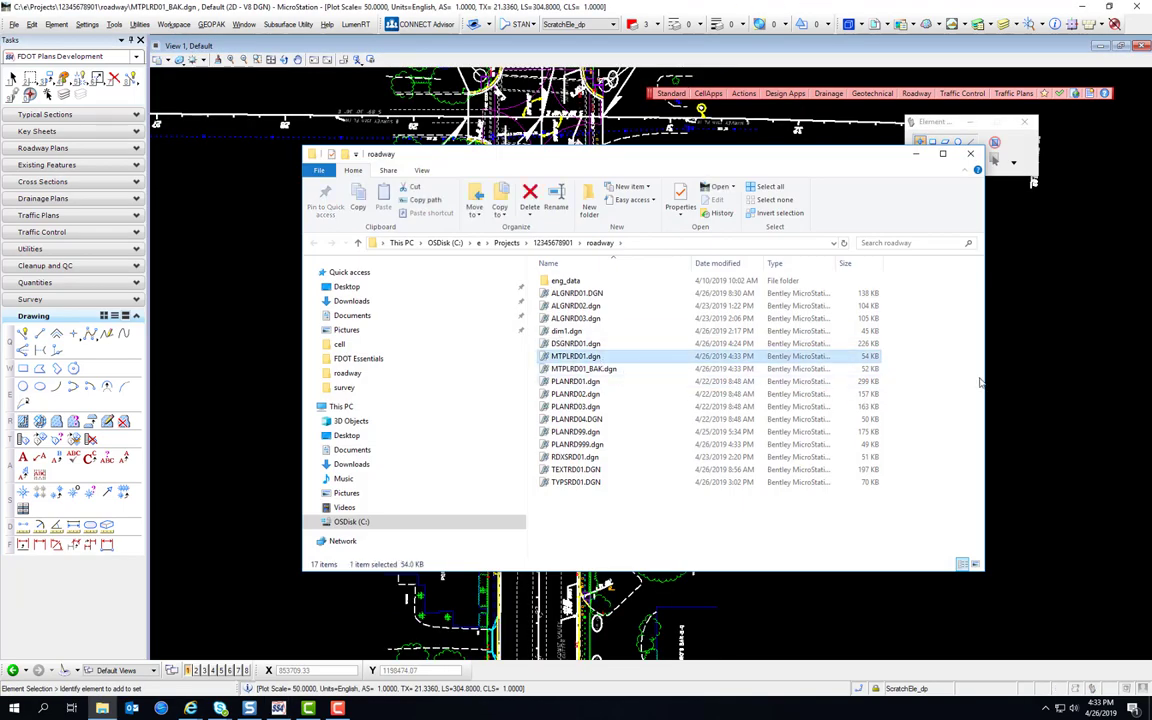
key(Delete)
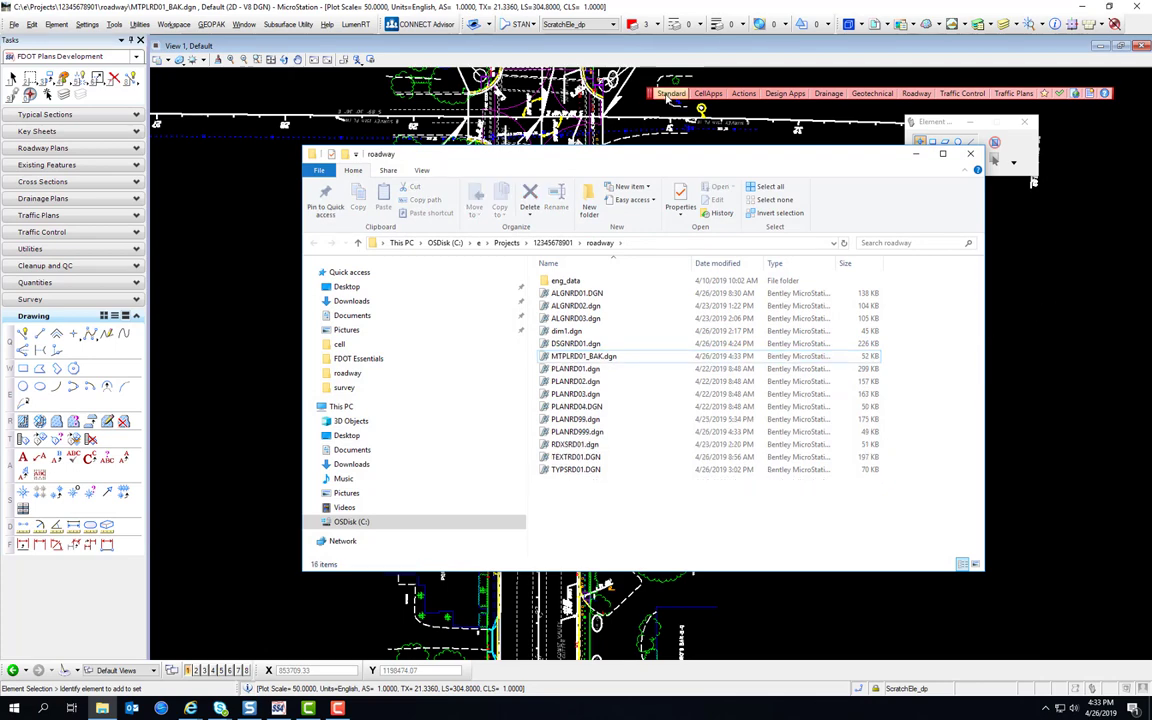
Create and open a new plan sheet motif file MTPLRD01.dgn in the roadway folder, accepting an English plot scale of 1.
click(743, 93)
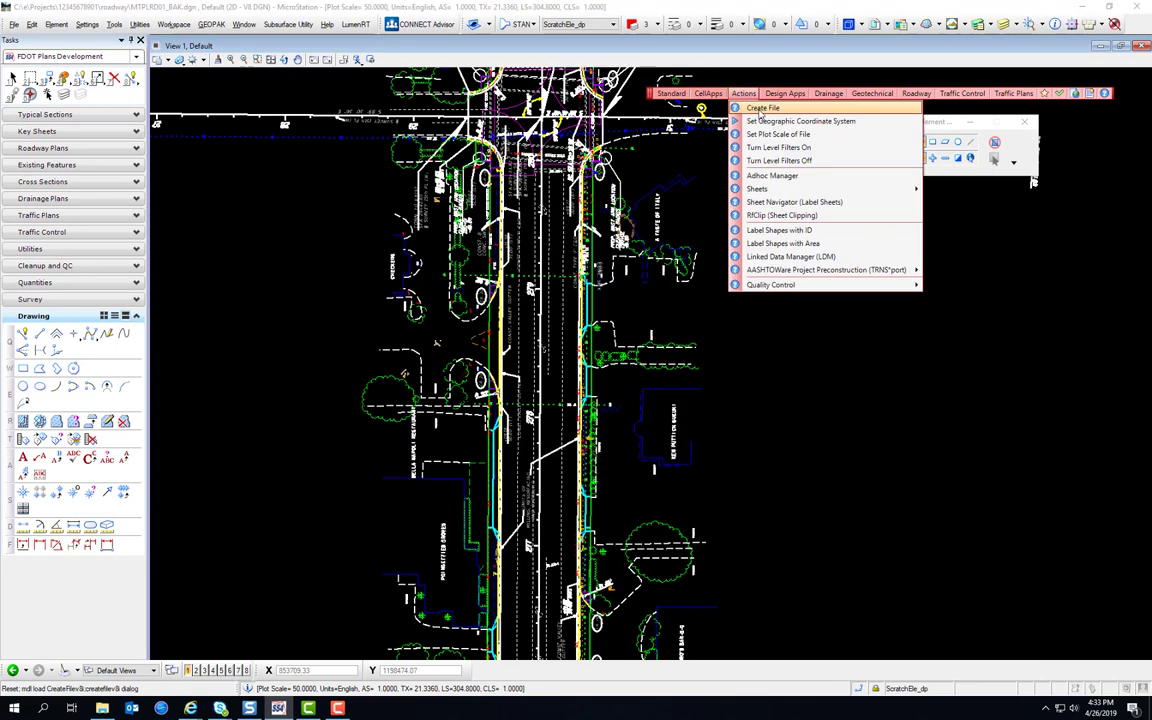
click(760, 108)
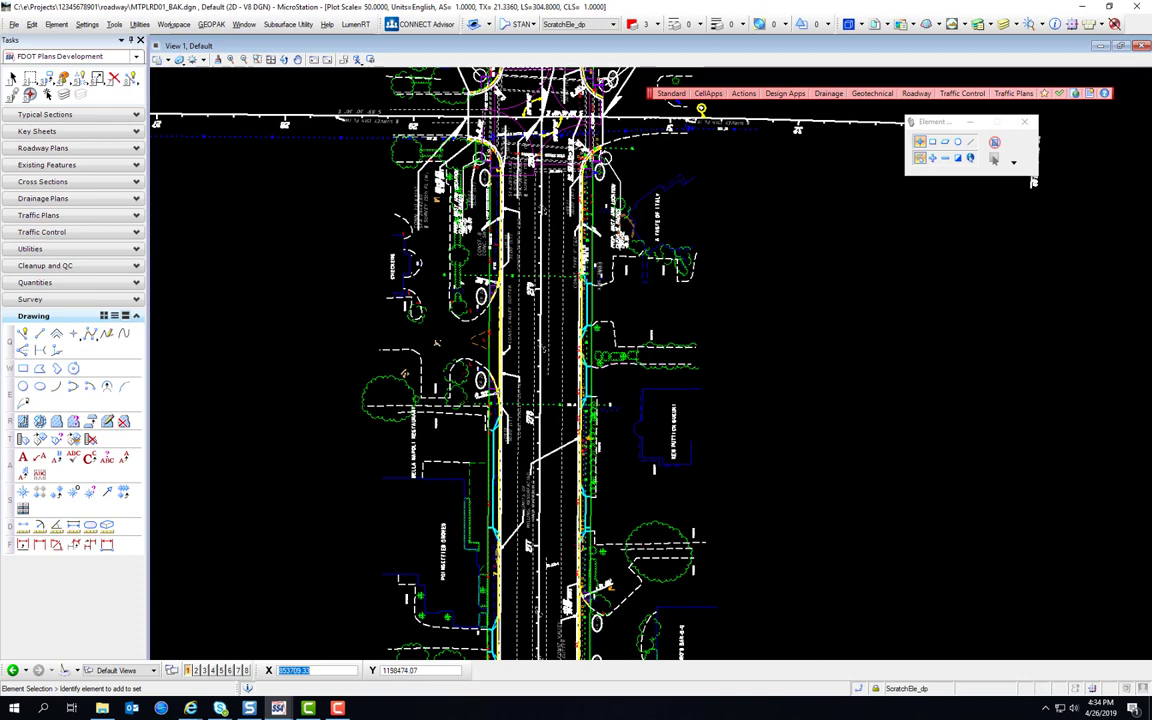
scroll(628, 425, down, 3)
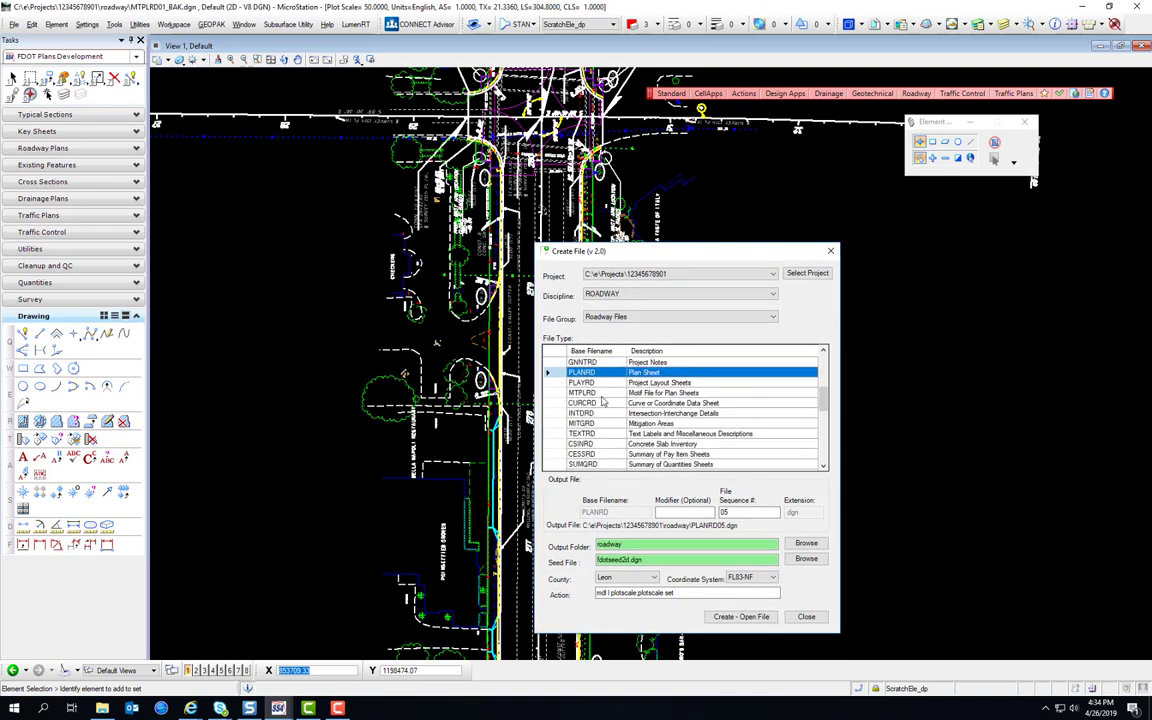
click(606, 393)
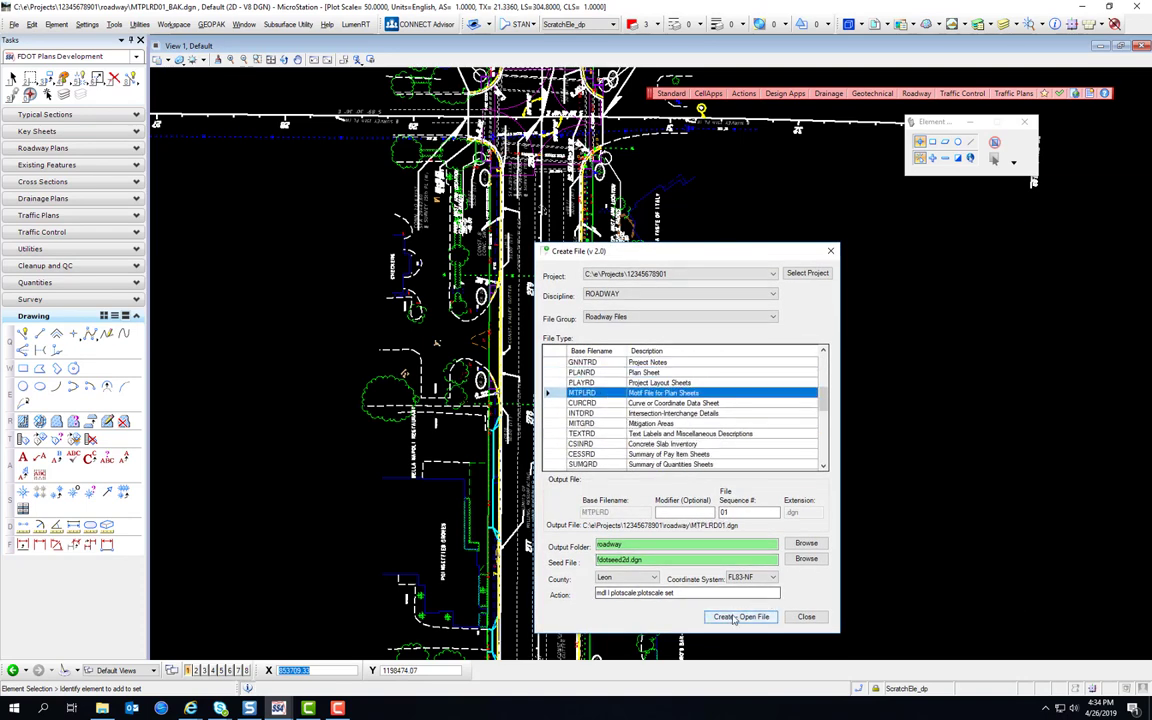
click(738, 617)
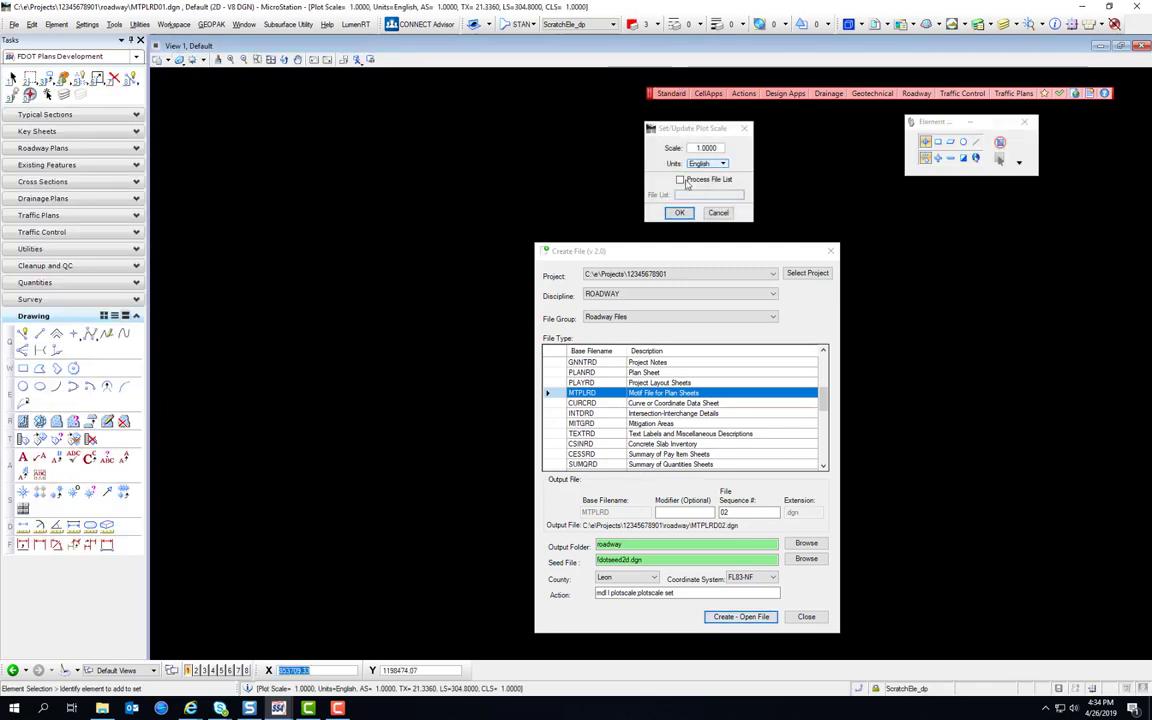
click(679, 212)
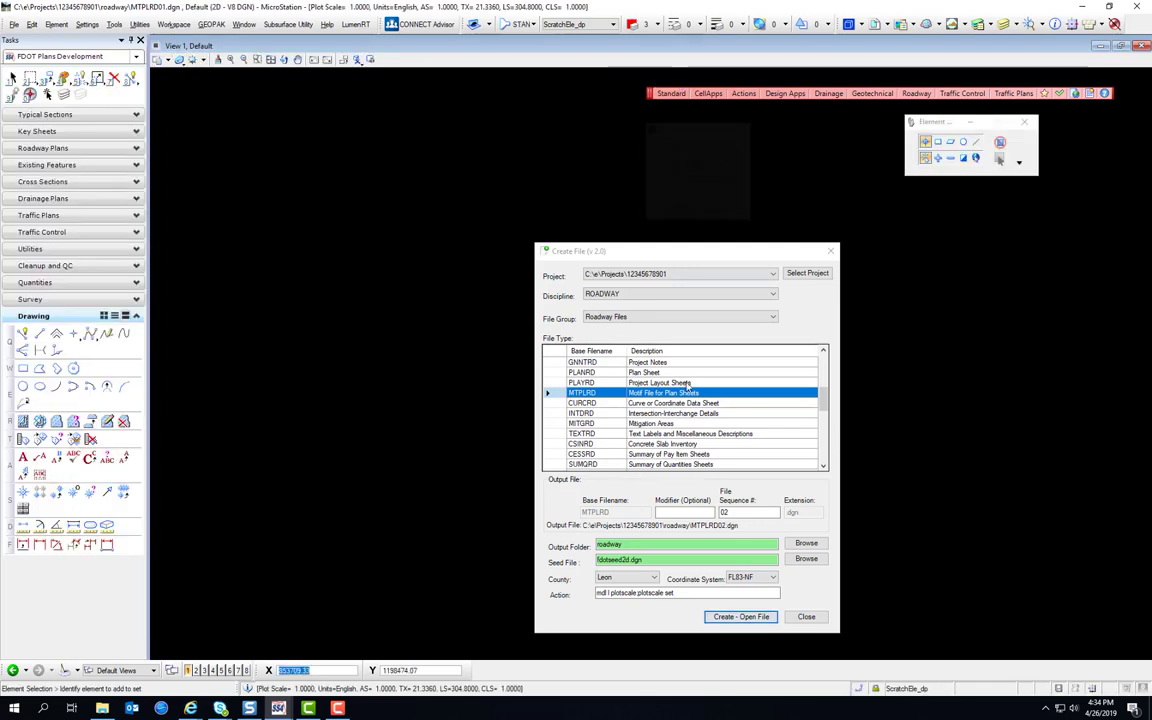
click(806, 617)
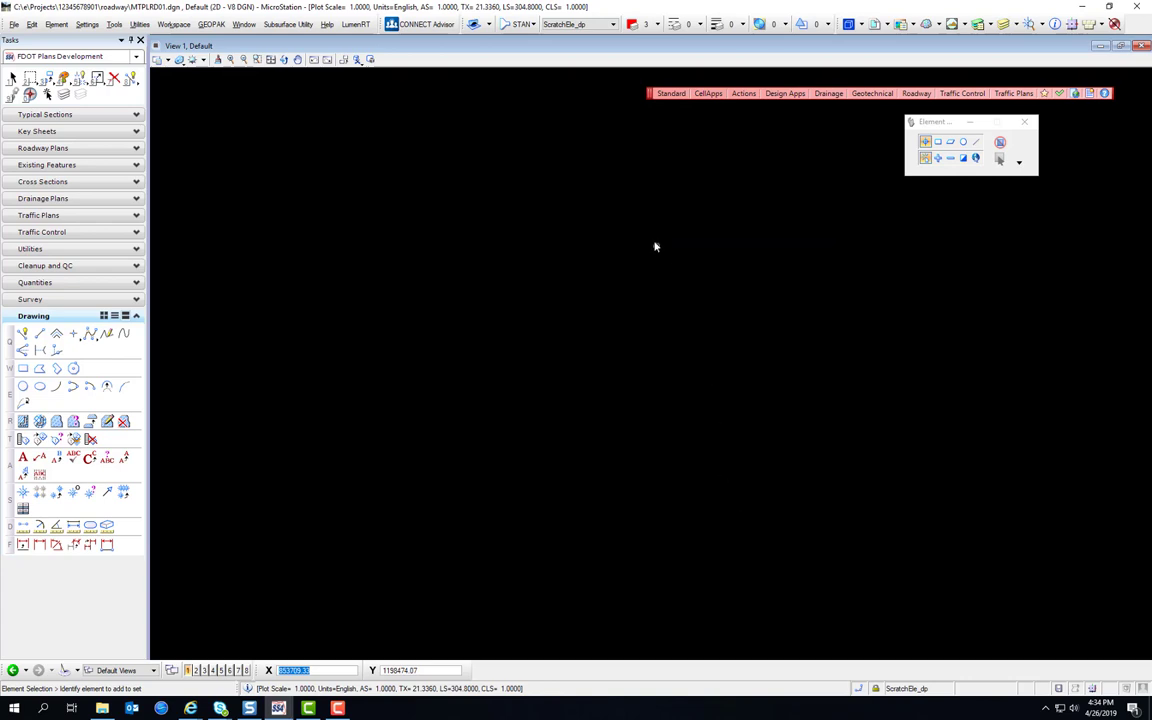
Attach MTPLRD01_BAK.dgn from the roadway folder as a Coincident - World reference with no nesting.
click(876, 24)
click(407, 375)
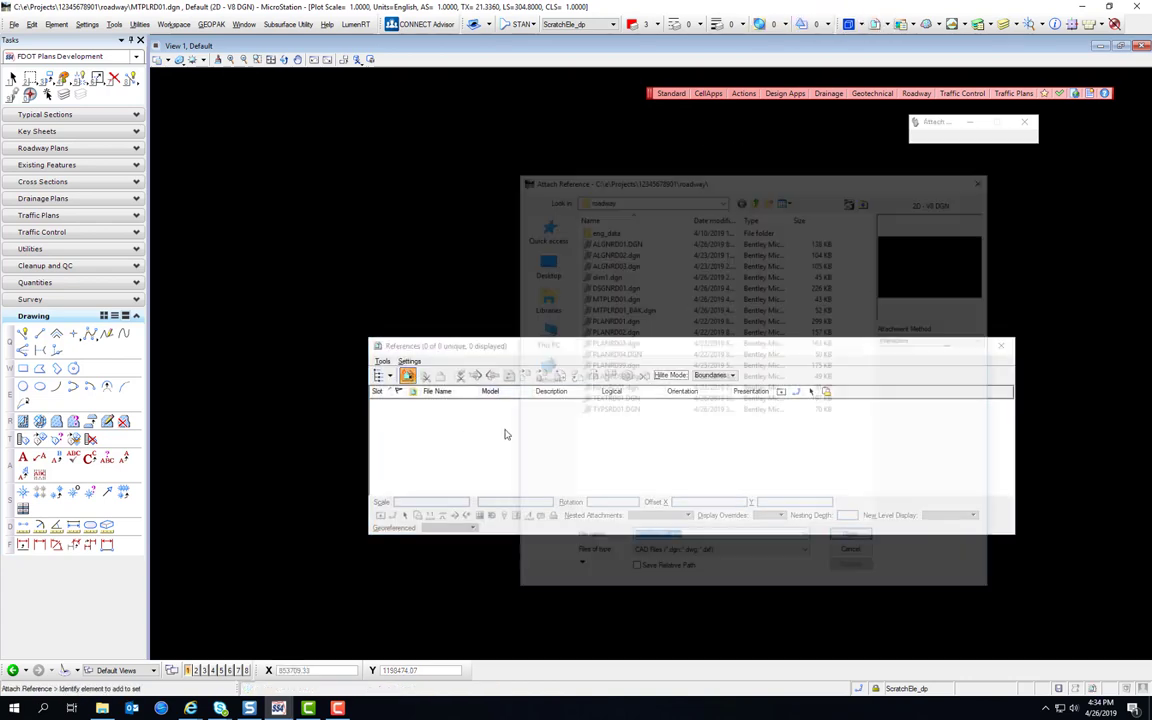
click(645, 309)
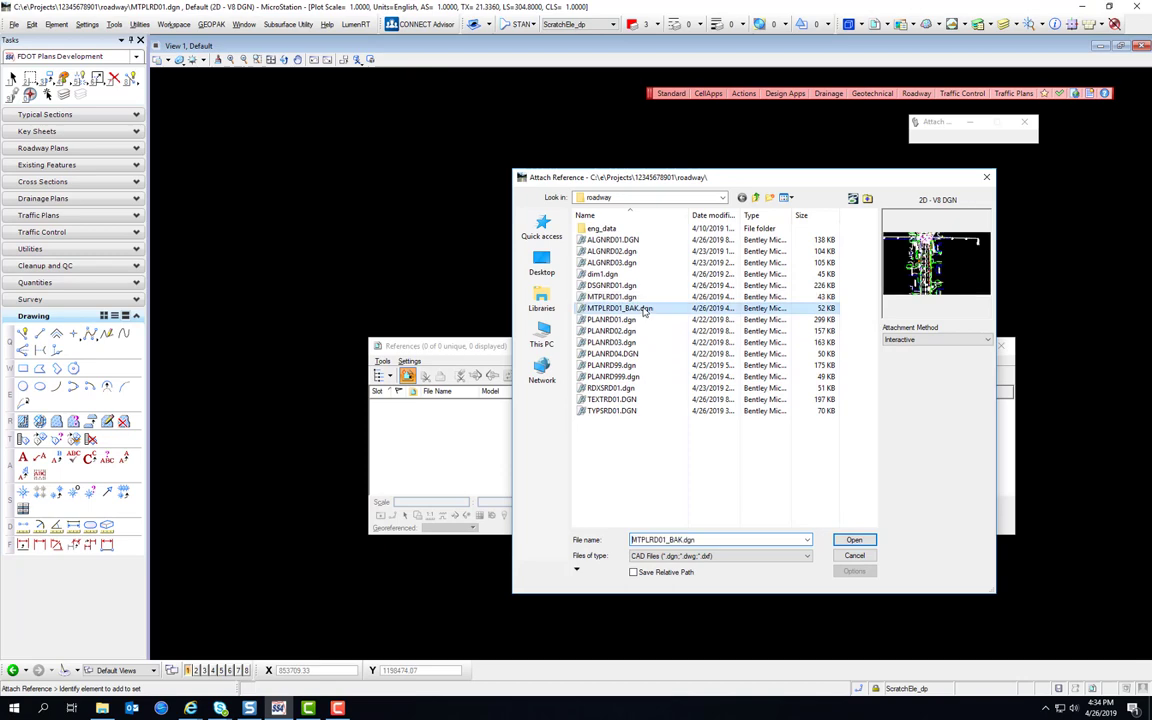
click(854, 540)
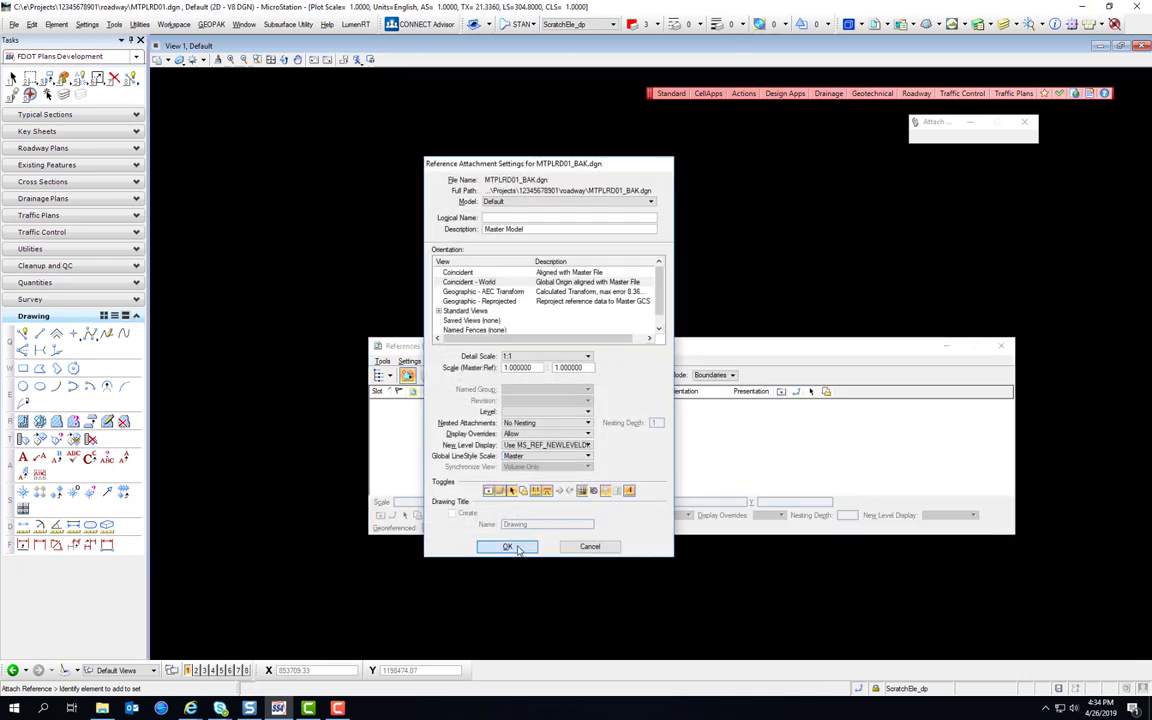
click(516, 547)
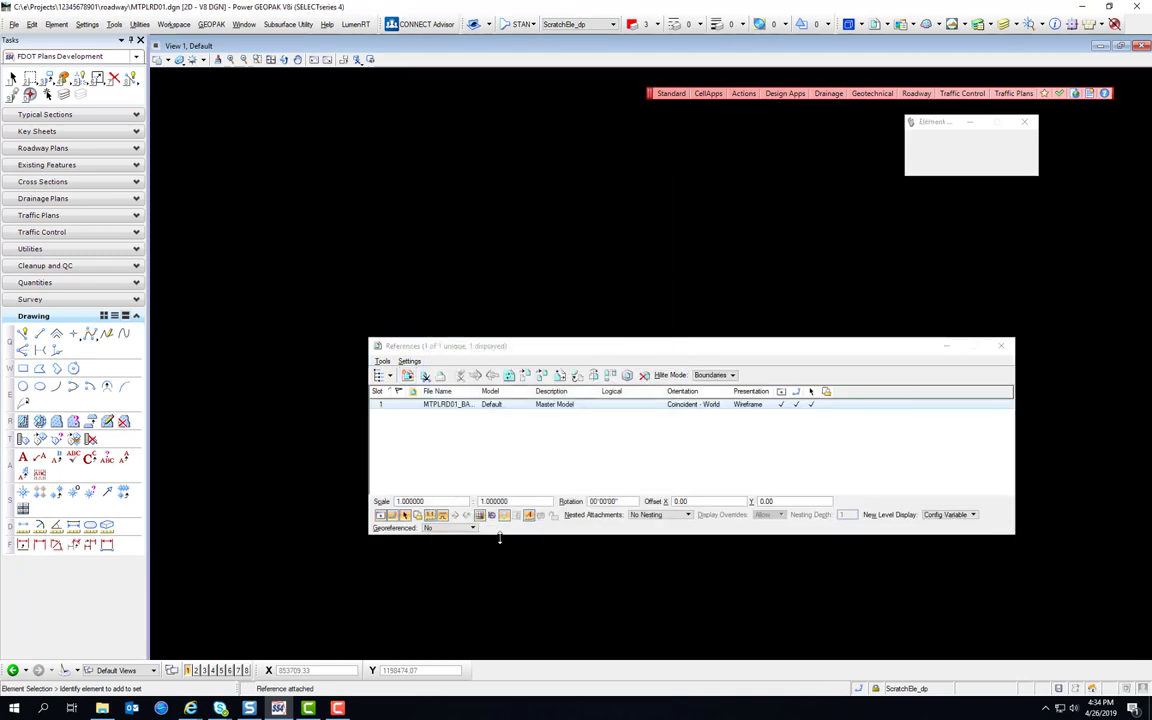
Set the nested attachments of the MTPLRD01_BAK.dgn reference to Copy Attachments.
right_click(483, 406)
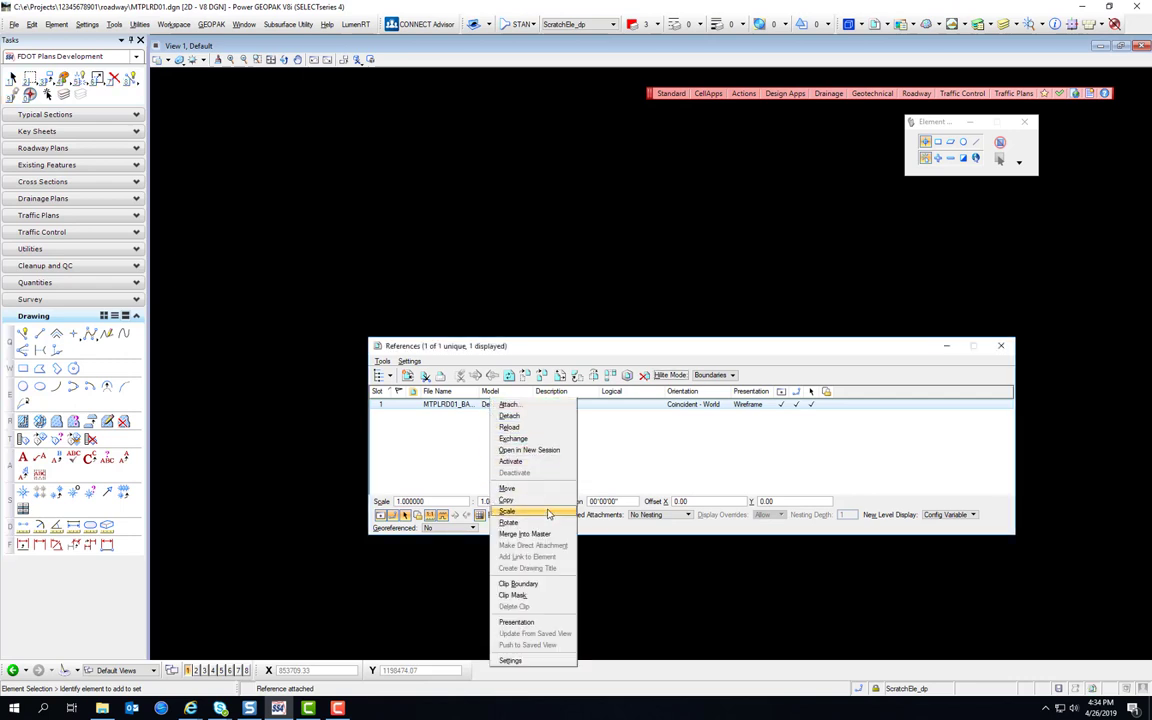
click(540, 662)
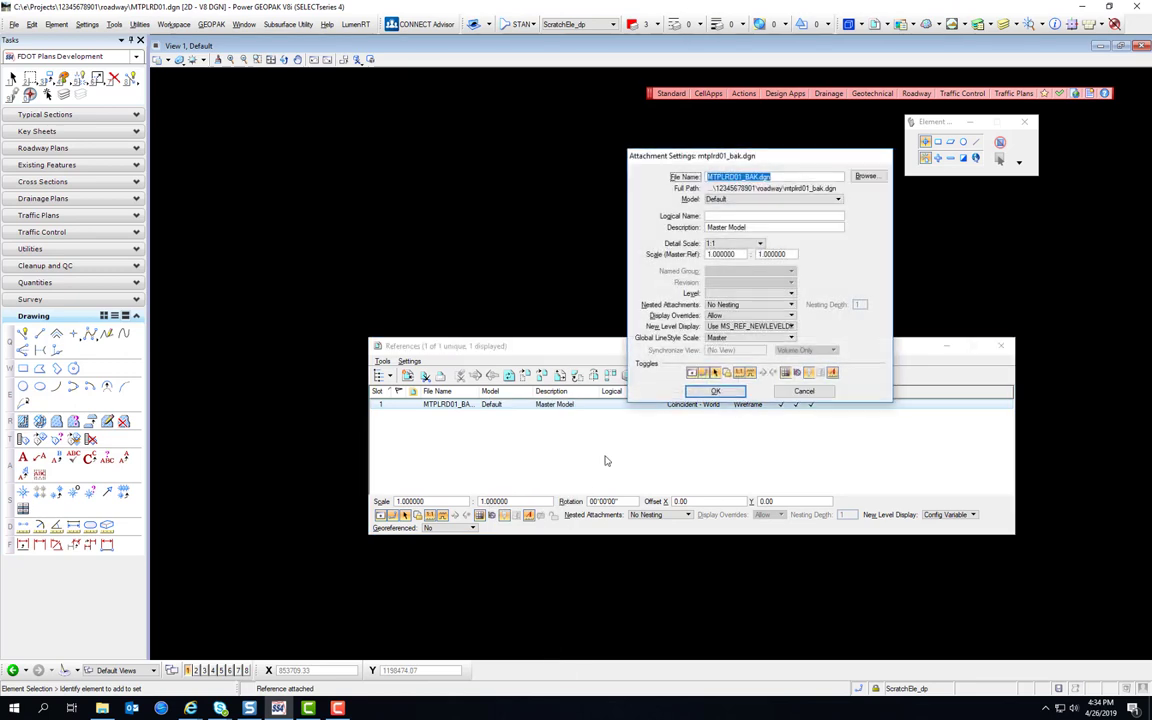
click(740, 304)
click(740, 325)
click(708, 389)
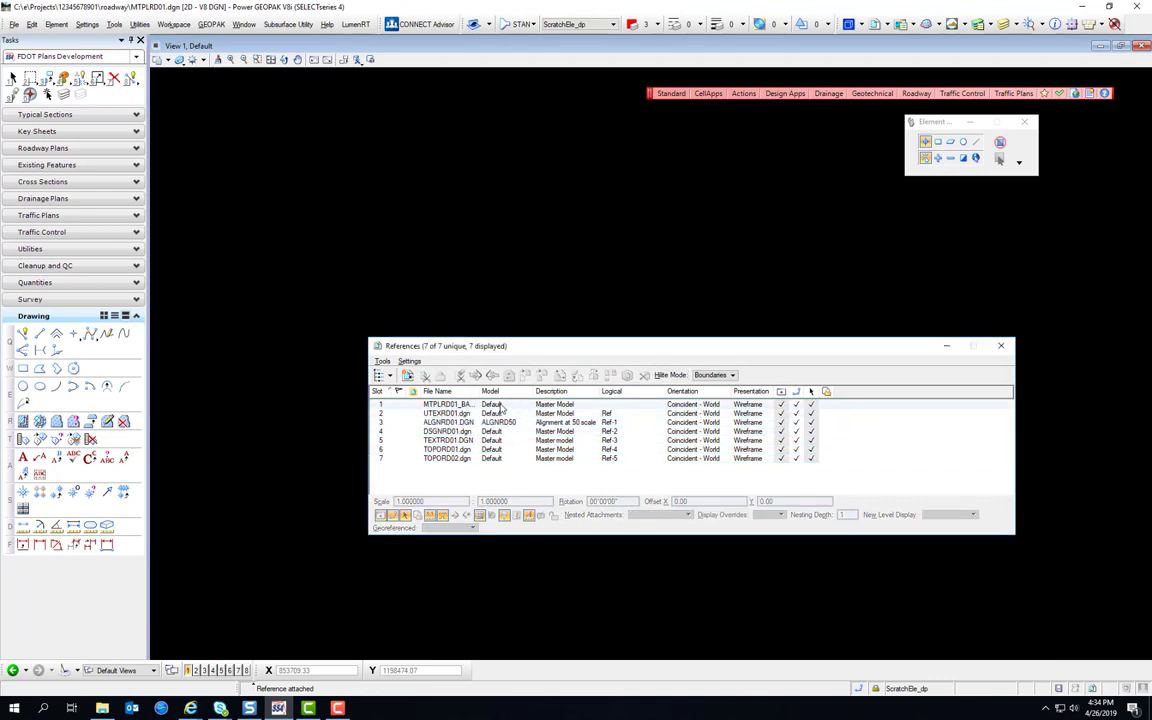
Merge the MTPLRD01_BAK.dgn reference into the master file and fit the whole design in the view.
right_click(459, 404)
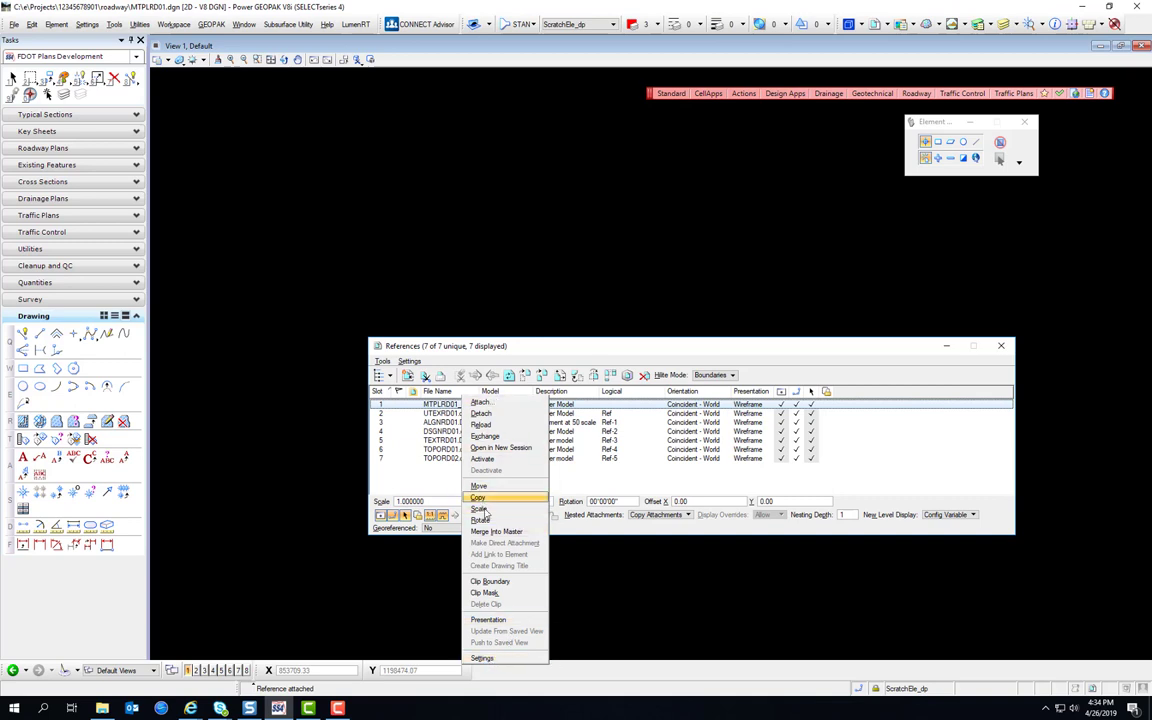
click(494, 533)
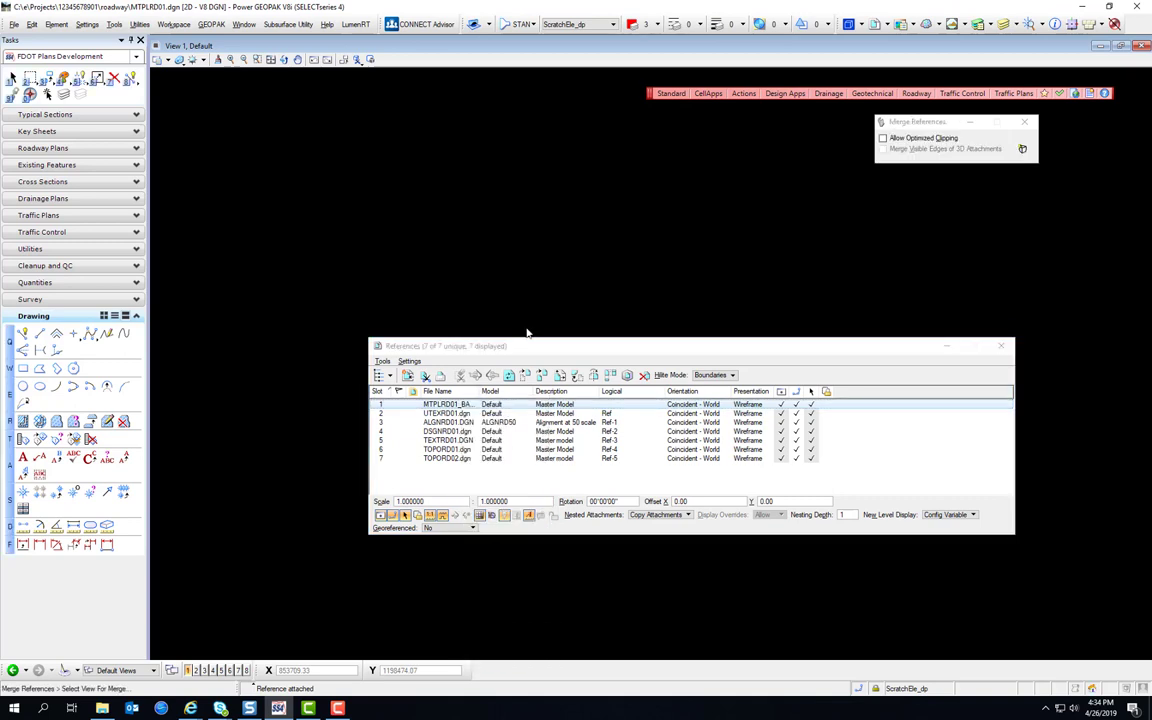
click(541, 250)
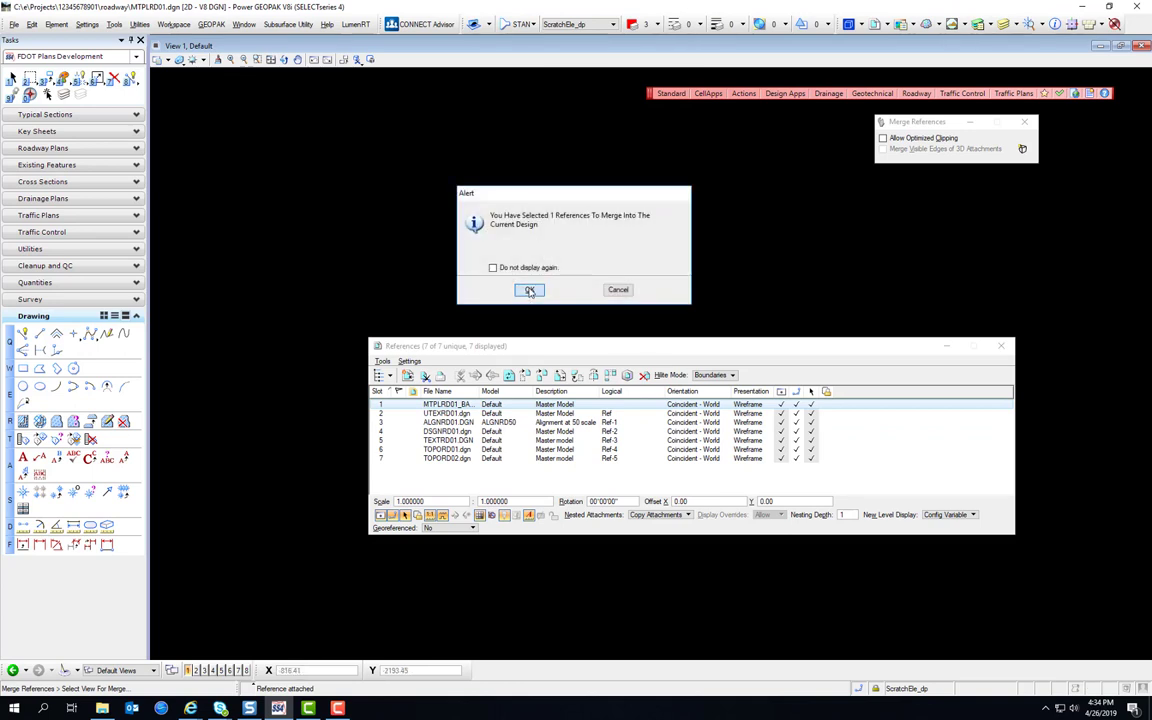
click(530, 291)
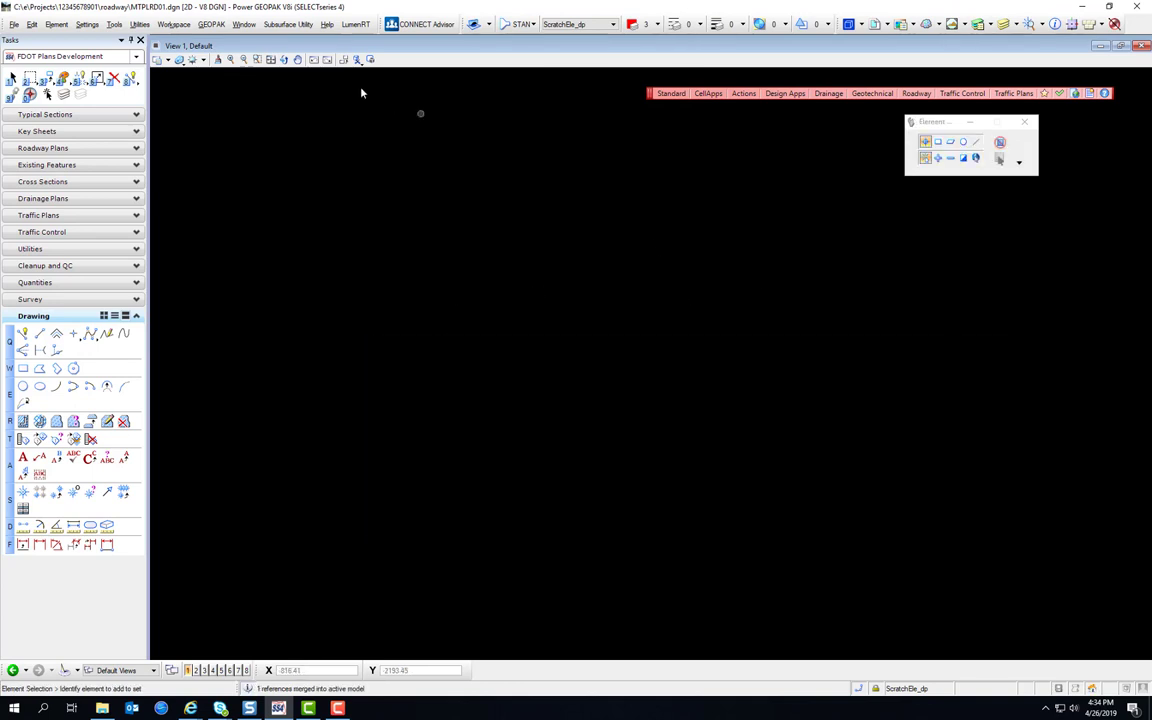
click(270, 59)
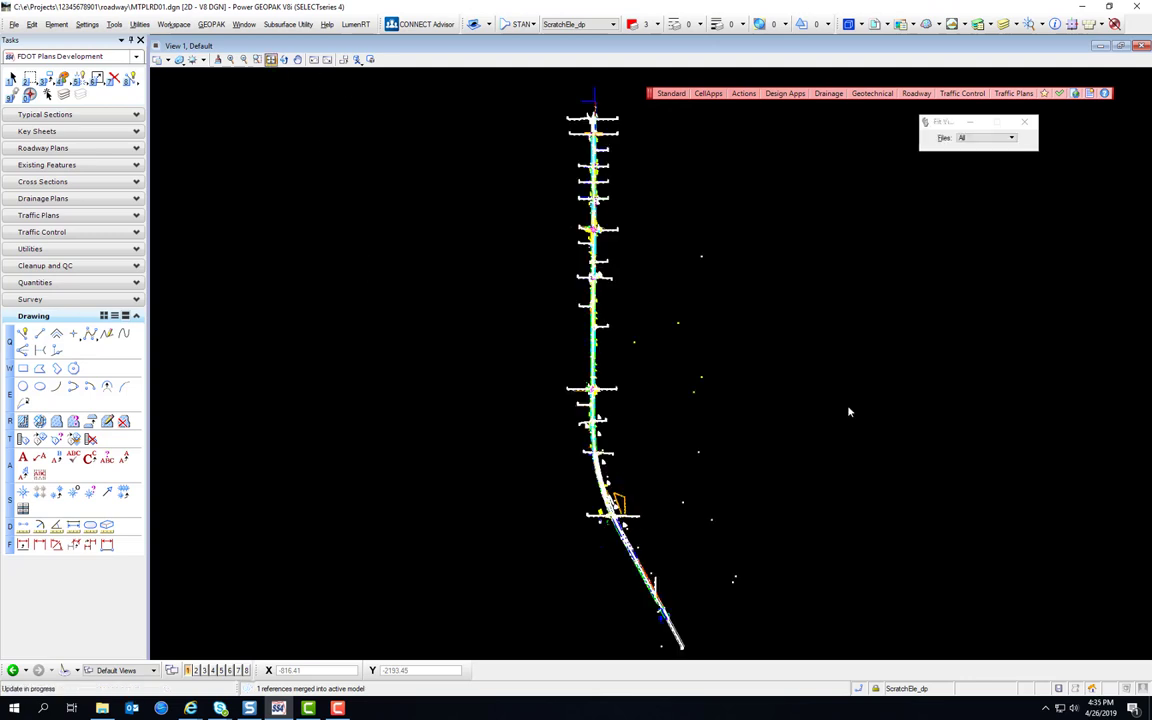